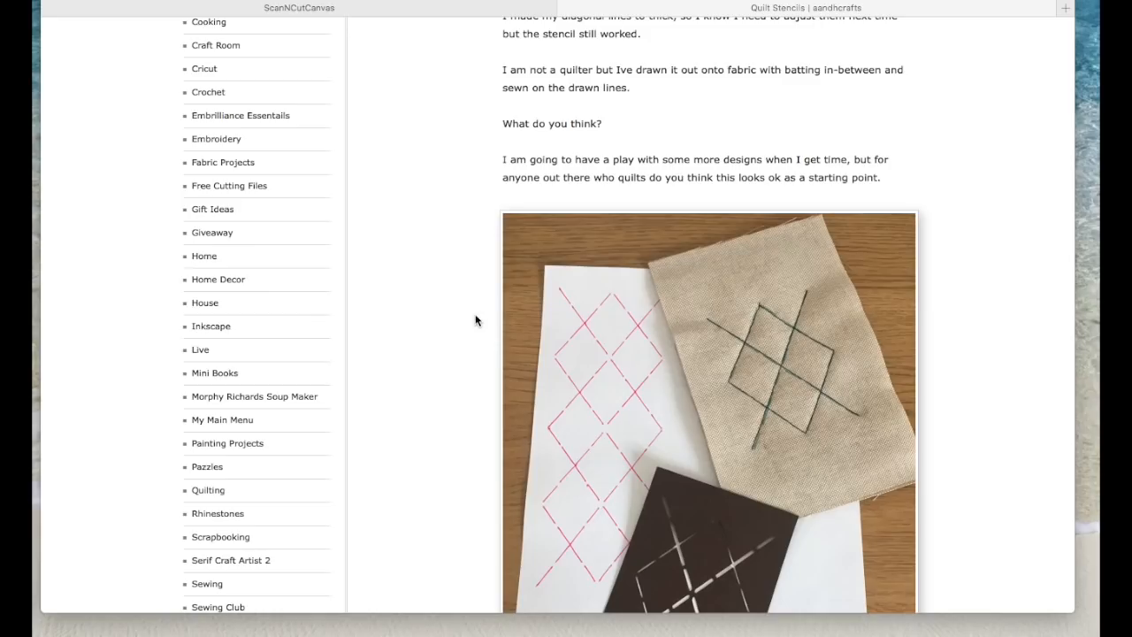
Step: Examine the Quilt Stencils blog post and its photo of the cut stencil, the drawn pattern and the stitched sample
scroll(475, 320, up, 10)
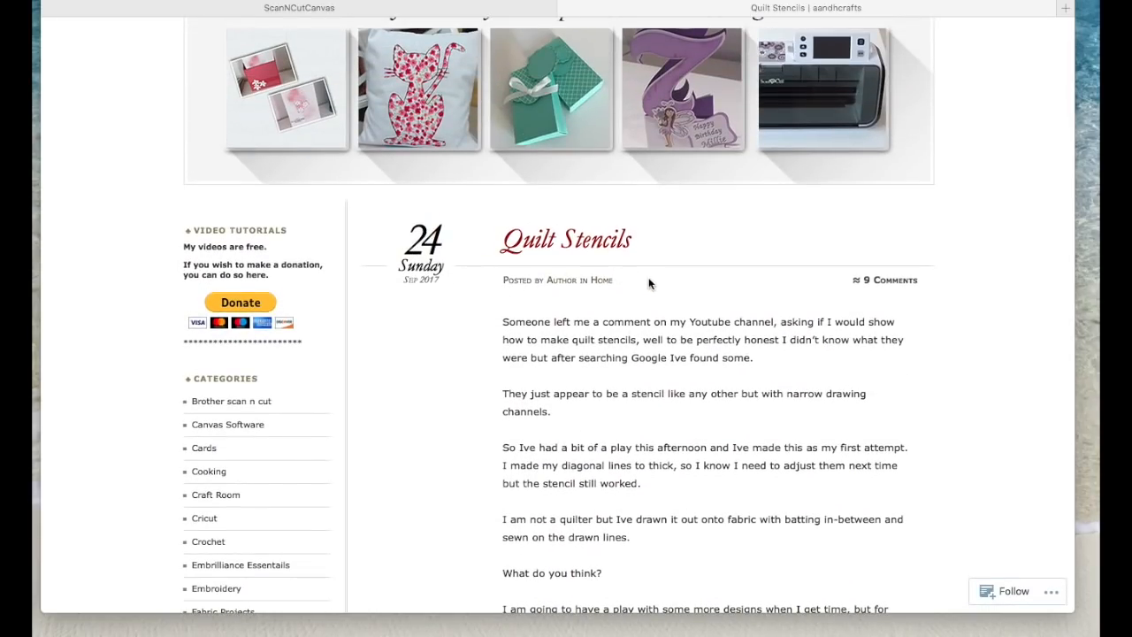
scroll(467, 253, down, 7)
scroll(466, 257, down, 5)
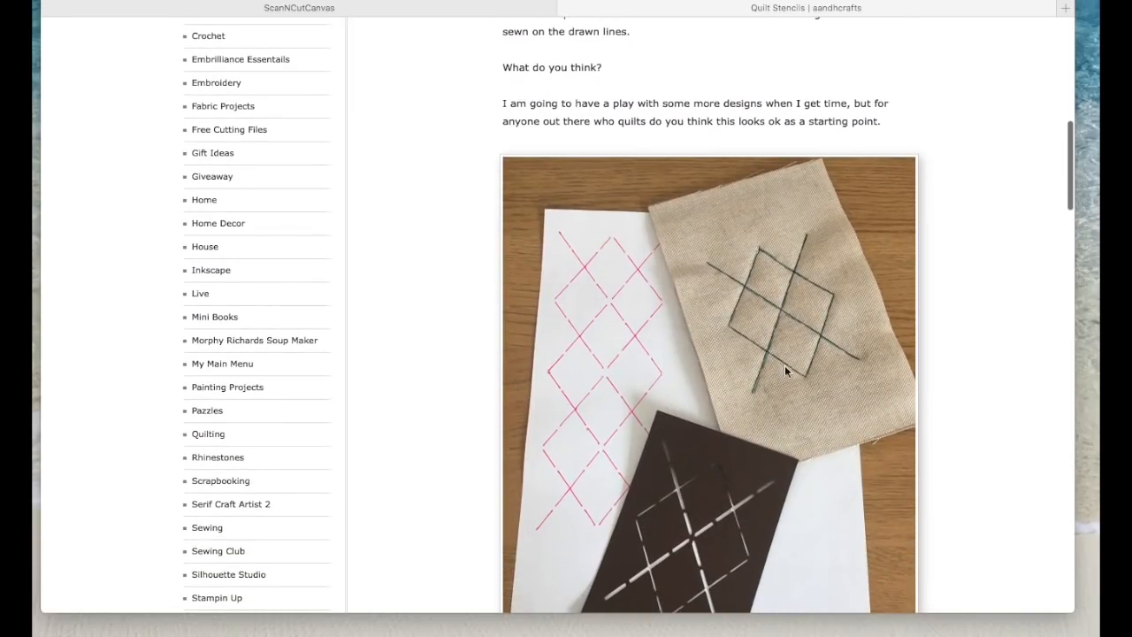
scroll(656, 357, up, 3)
scroll(657, 357, up, 6)
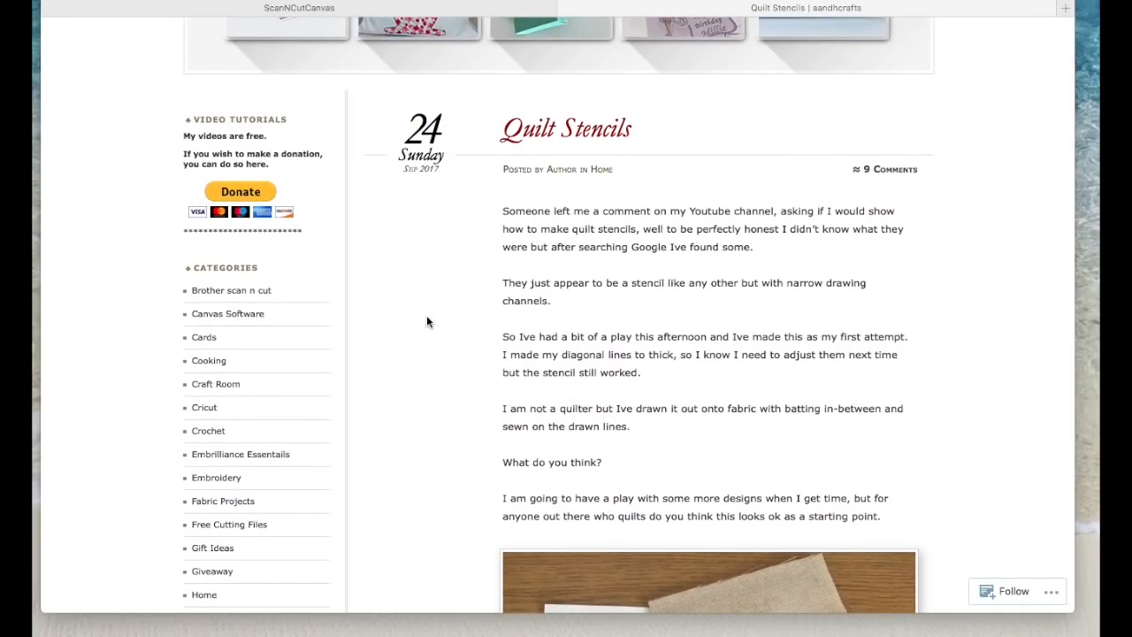
scroll(426, 321, down, 10)
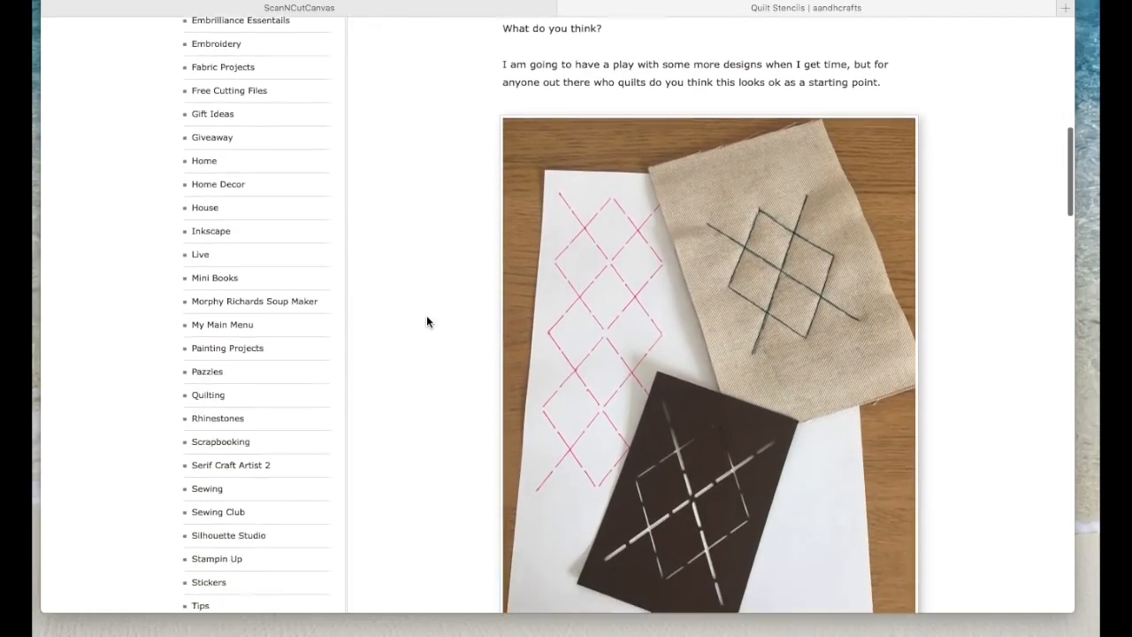
scroll(427, 320, up, 8)
scroll(427, 320, down, 2)
scroll(426, 321, down, 7)
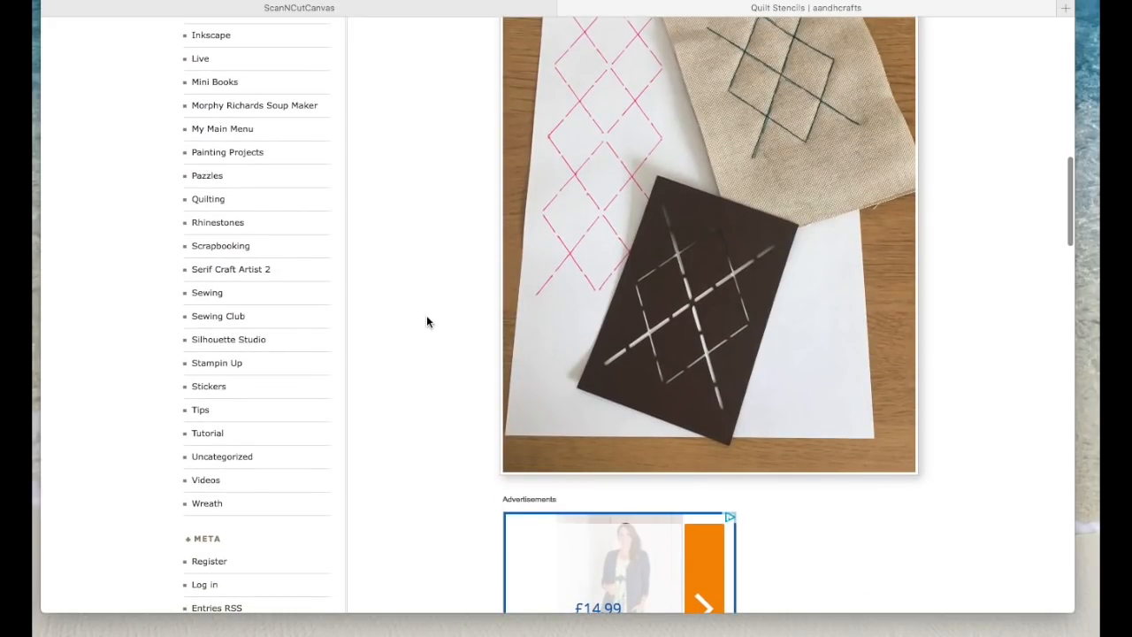
Step: Switch to ScanNCutCanvas and leave the Quilt Stencil 1 project to start a blank mat
click(515, 11)
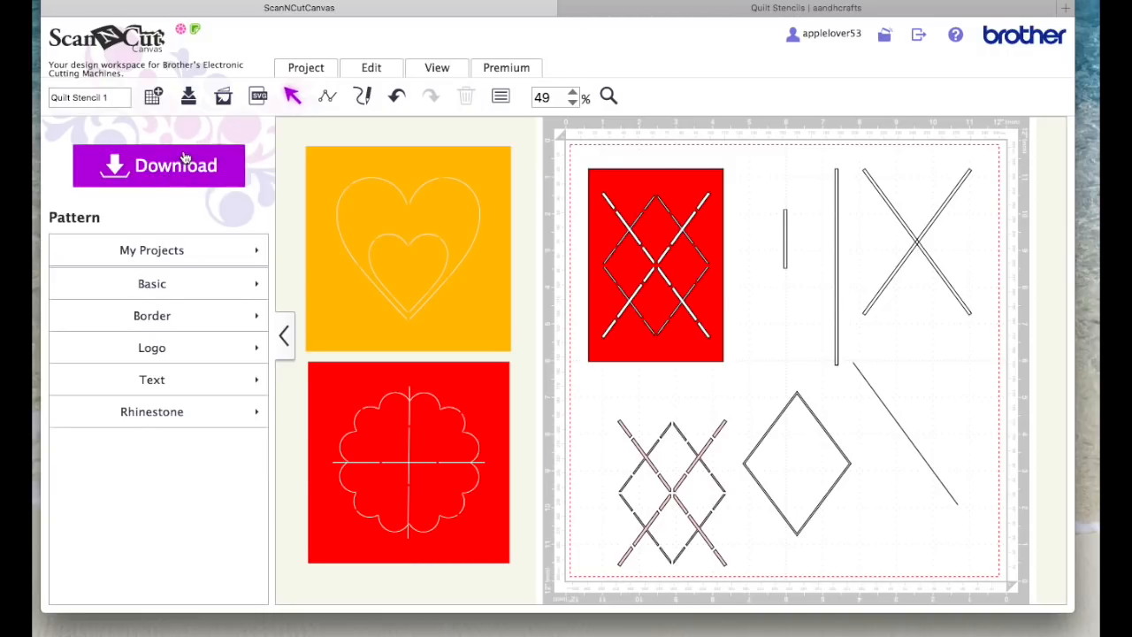
click(133, 41)
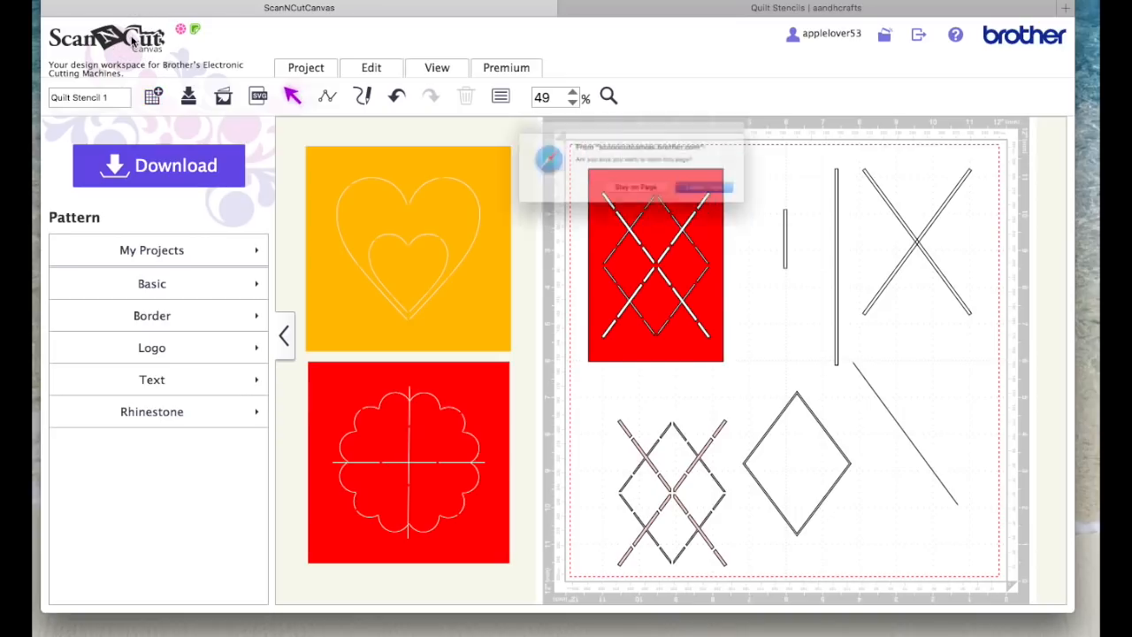
key(Return)
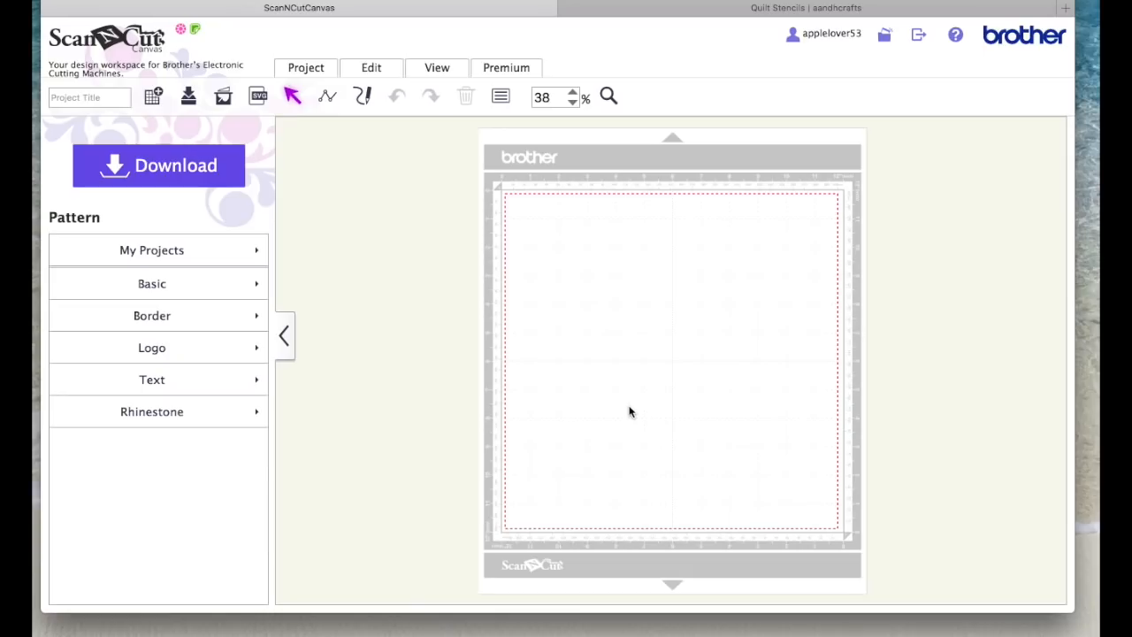
Step: Add the basic heart shape to the mat and move it to the upper middle
click(155, 287)
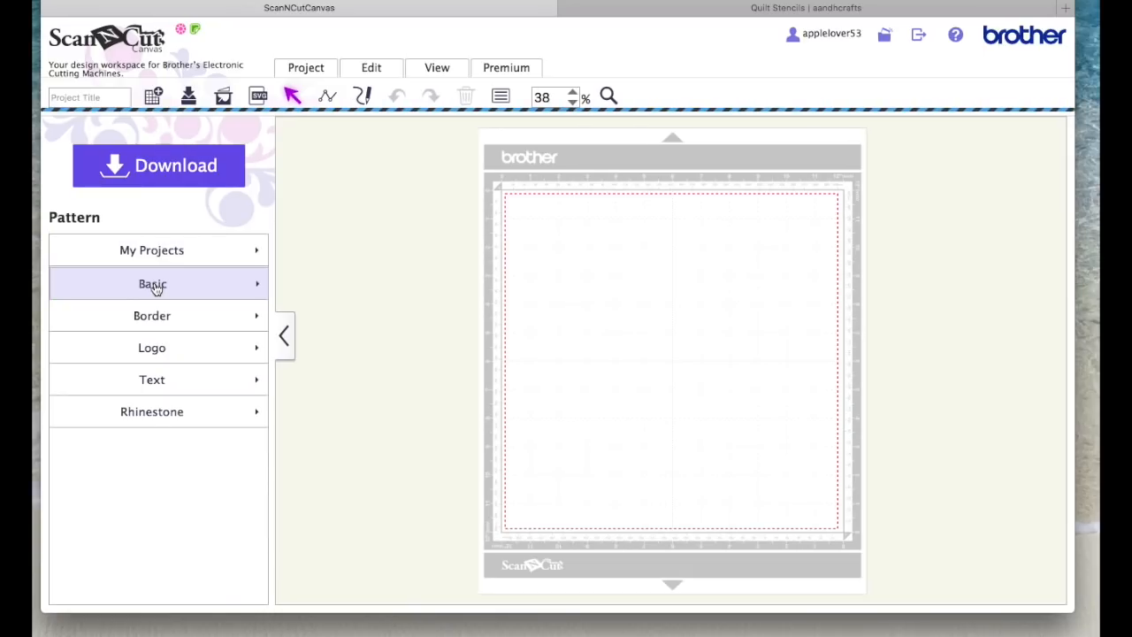
scroll(153, 283, down, 10)
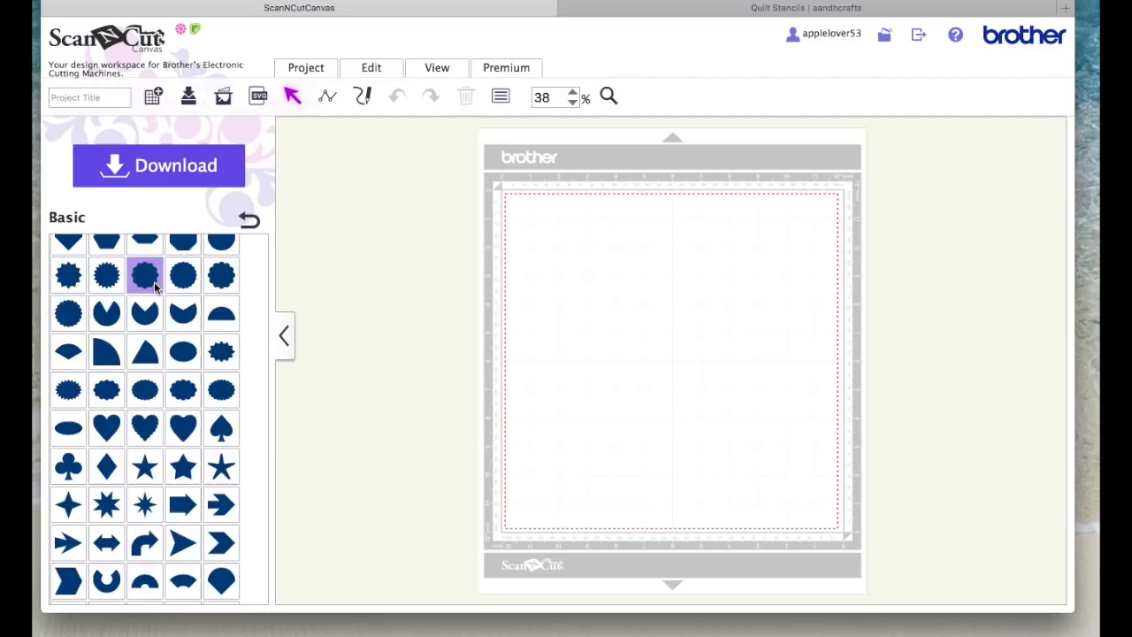
click(107, 428)
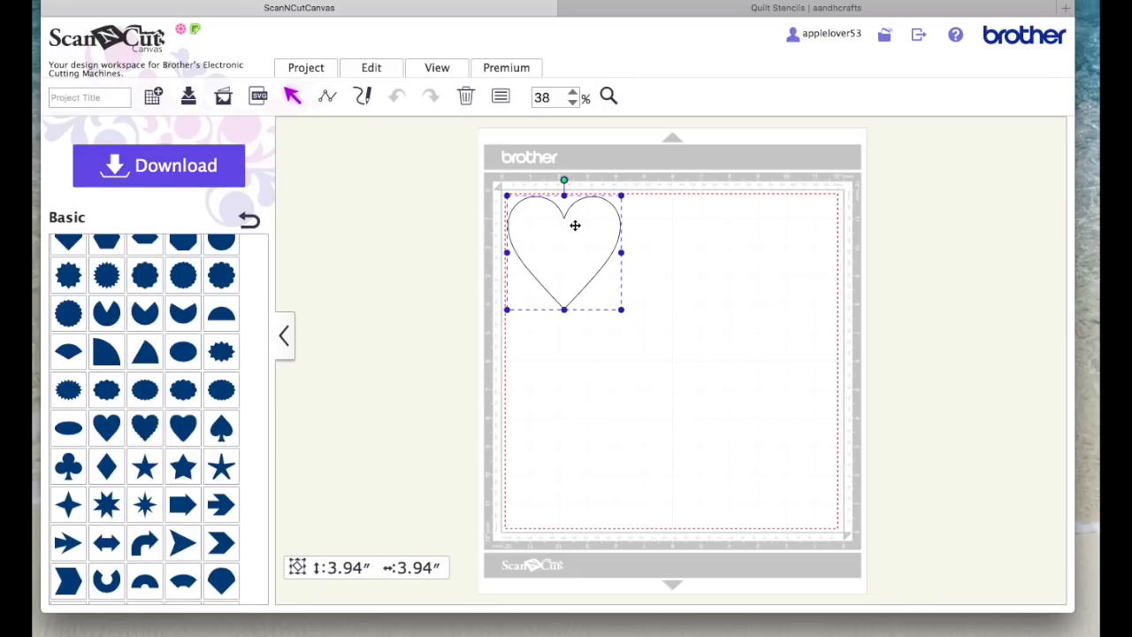
drag(576, 226, 688, 271)
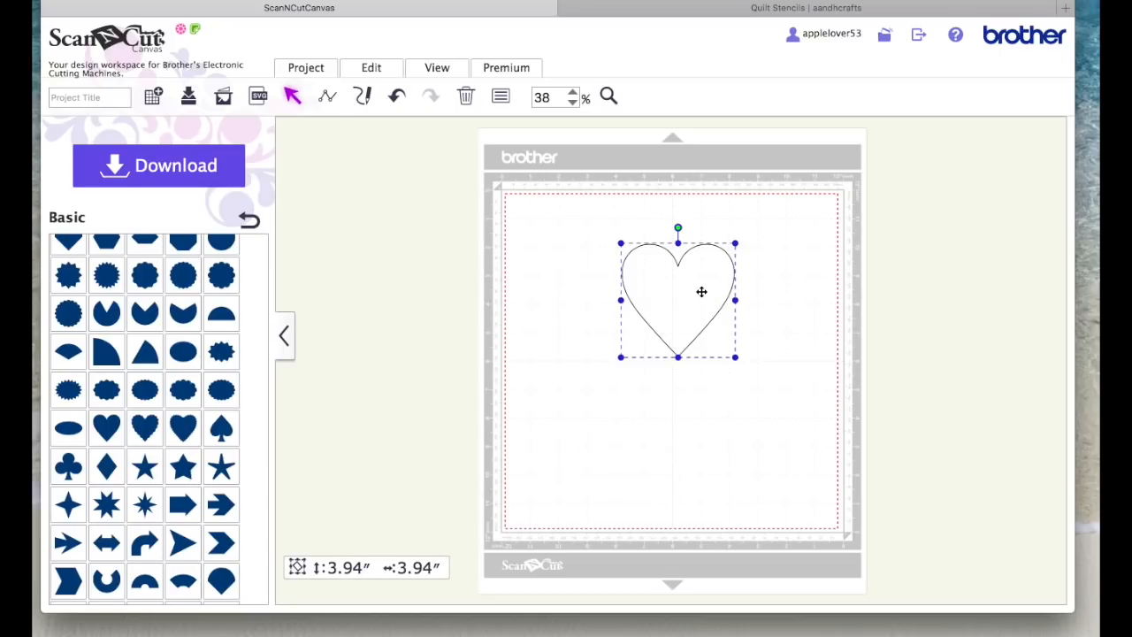
Step: Duplicate the heart, shrink the copy to about 2.32 inches and place it in the mat's lower-left area
right_click(699, 290)
click(769, 257)
drag(718, 298, 627, 427)
drag(664, 392, 569, 413)
click(679, 435)
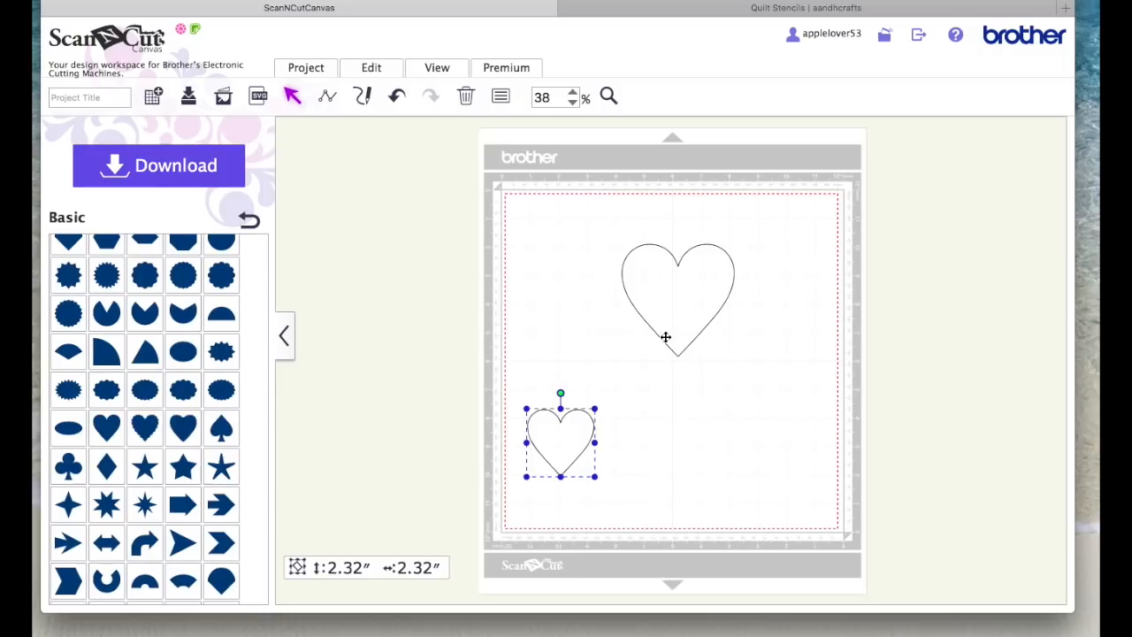
Step: Shift the large heart up and left and create an inward offset line with 0.04 inches spacing, leaving the original line as is
click(674, 300)
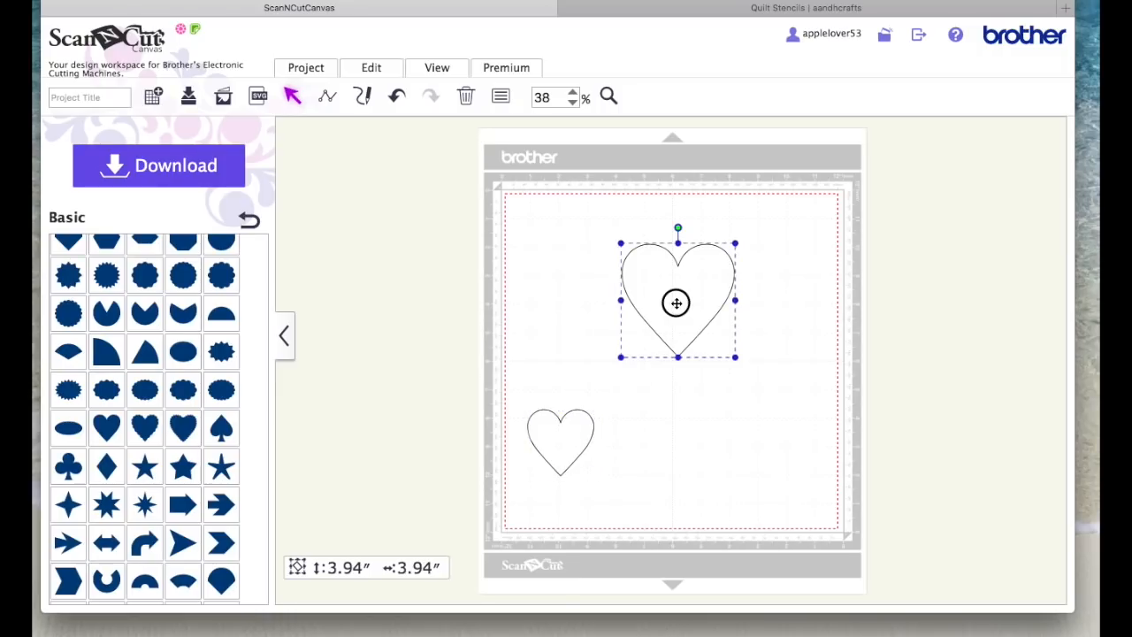
drag(674, 300, 622, 280)
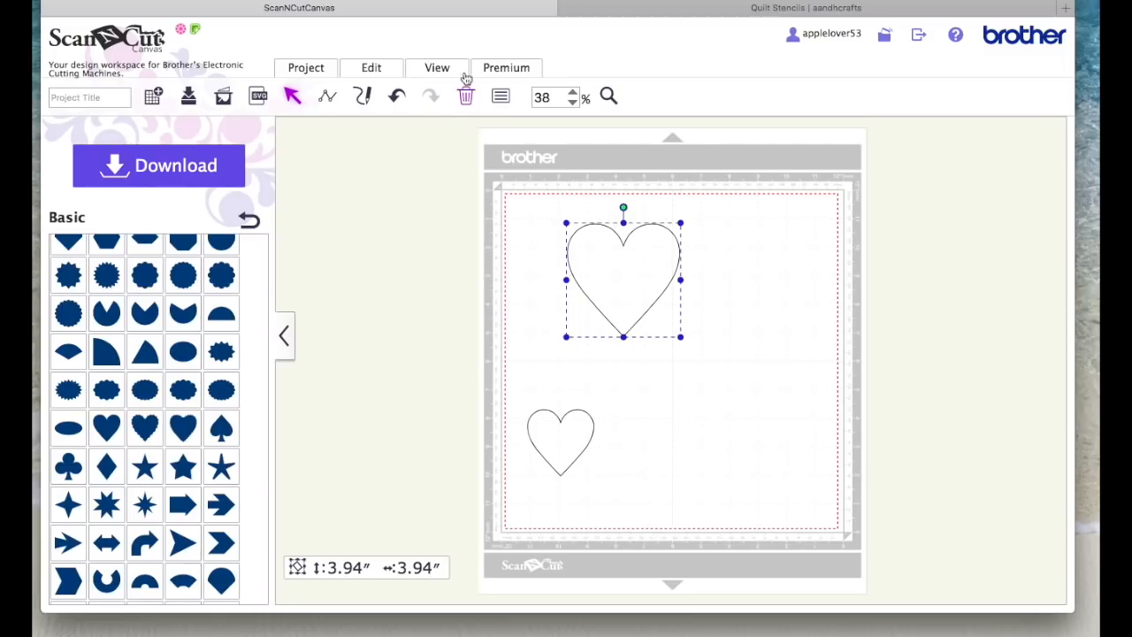
click(391, 70)
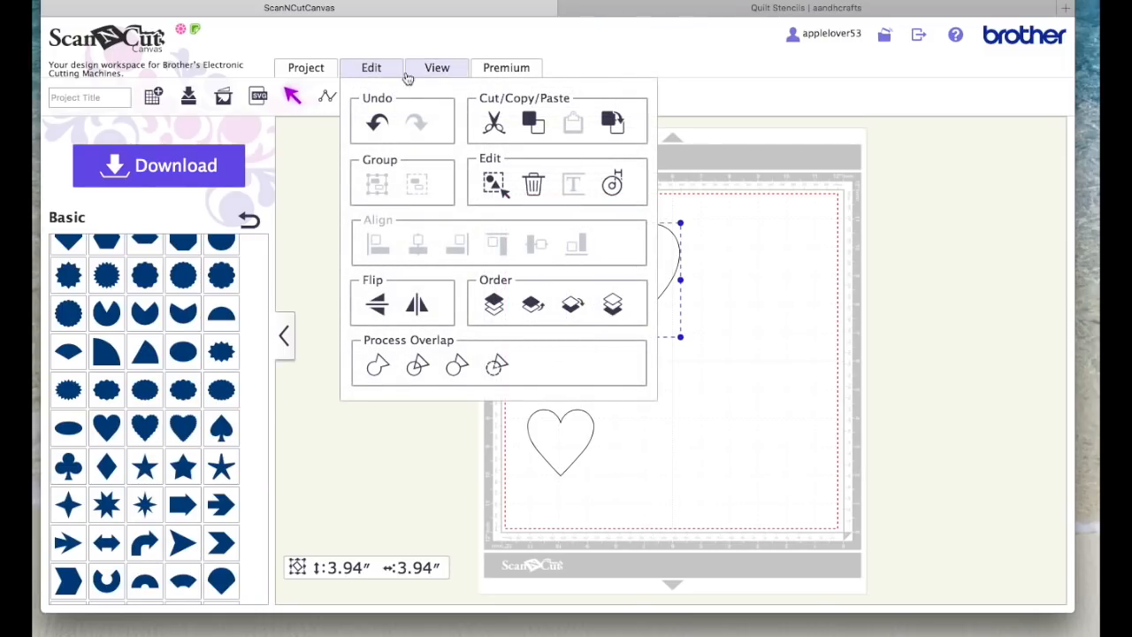
click(612, 183)
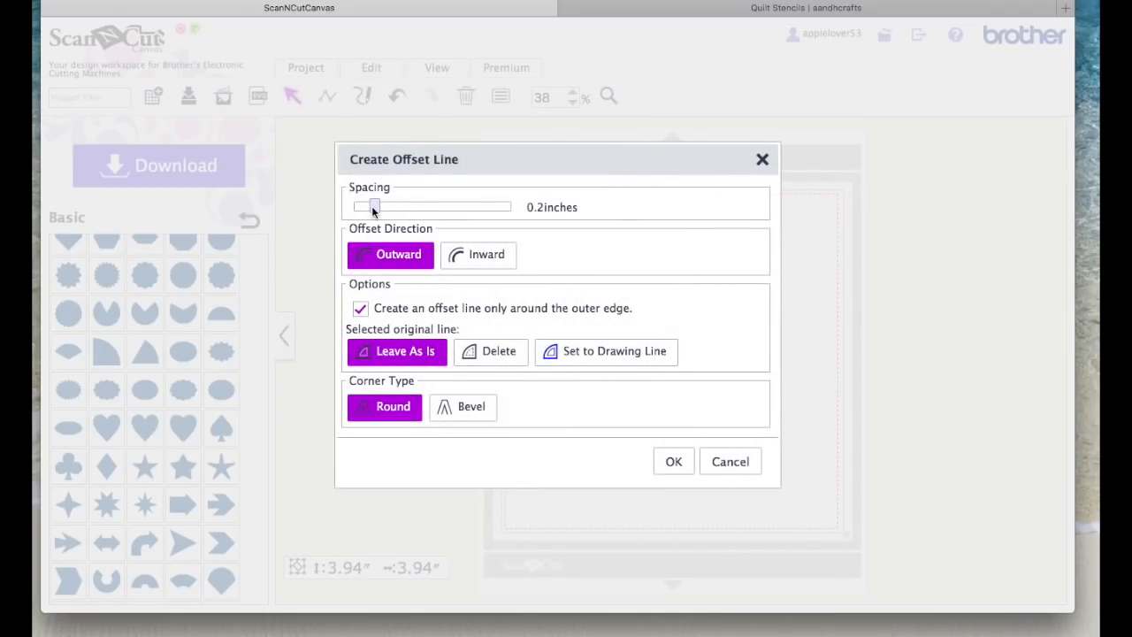
drag(373, 209, 351, 210)
click(484, 255)
click(683, 462)
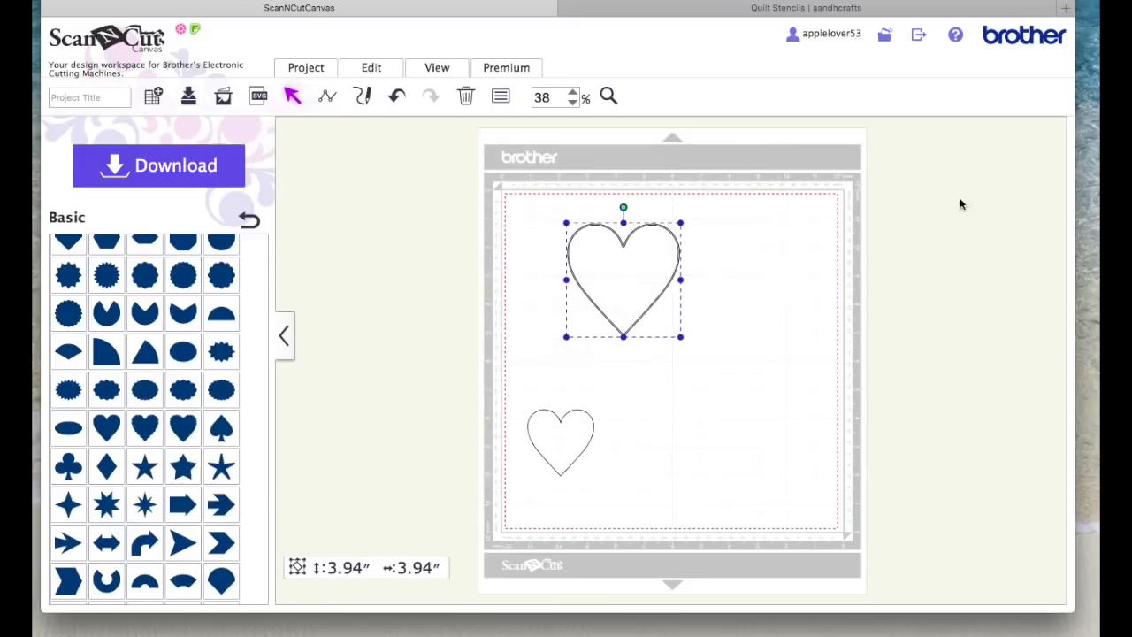
Step: Combine the large heart's outer and inner outlines into one shape using the last Process Overlap operation
click(608, 96)
drag(559, 205, 696, 343)
click(897, 280)
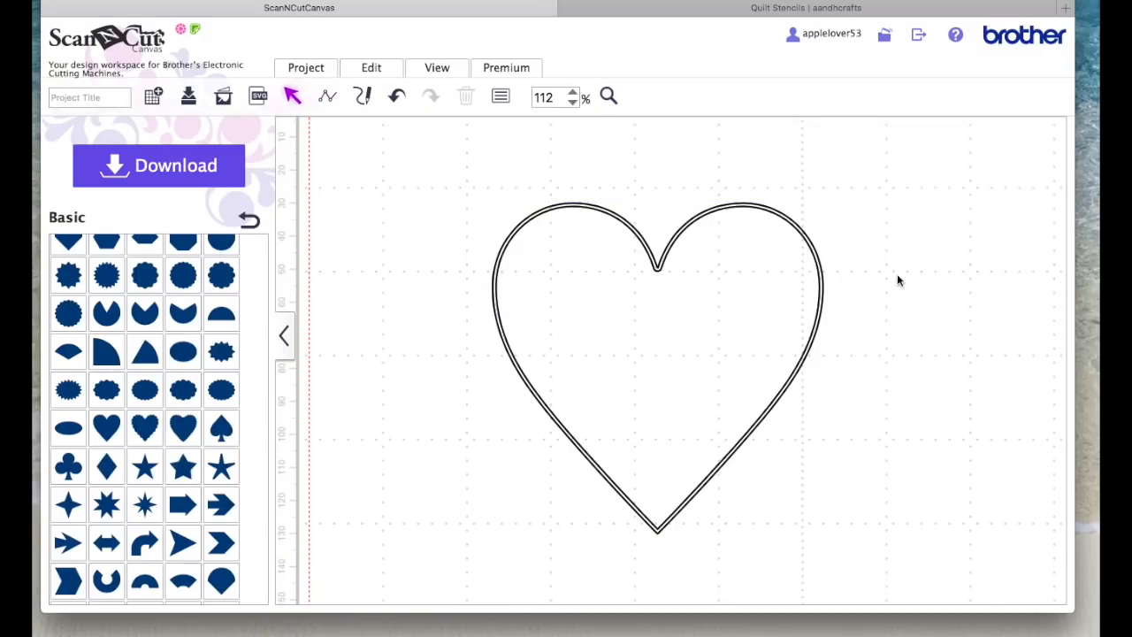
click(703, 272)
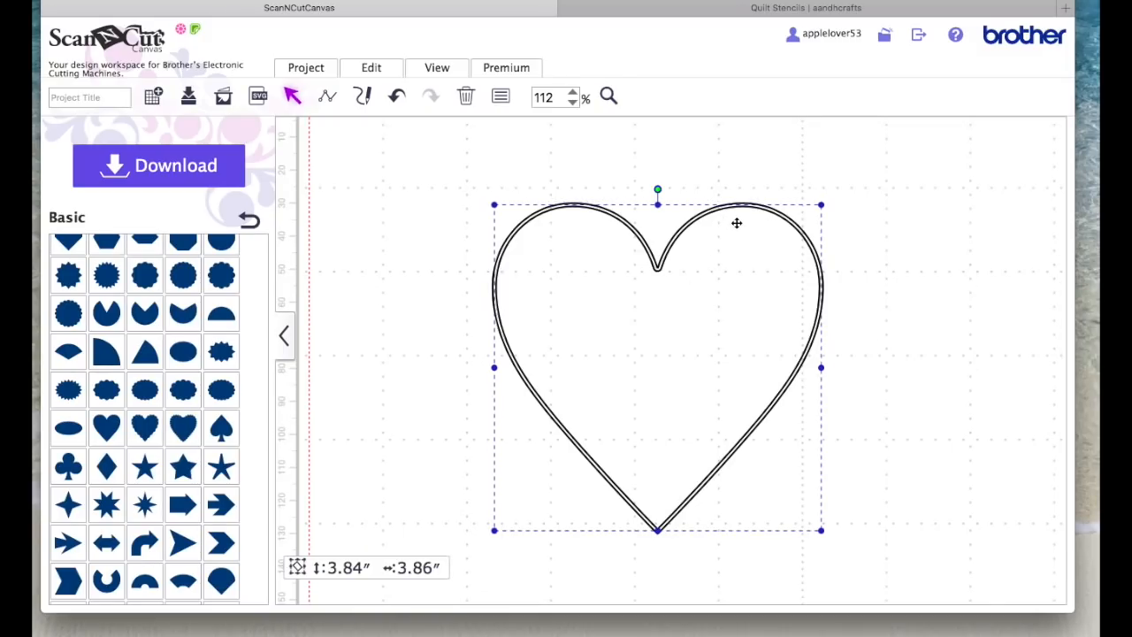
click(460, 182)
drag(448, 179, 601, 296)
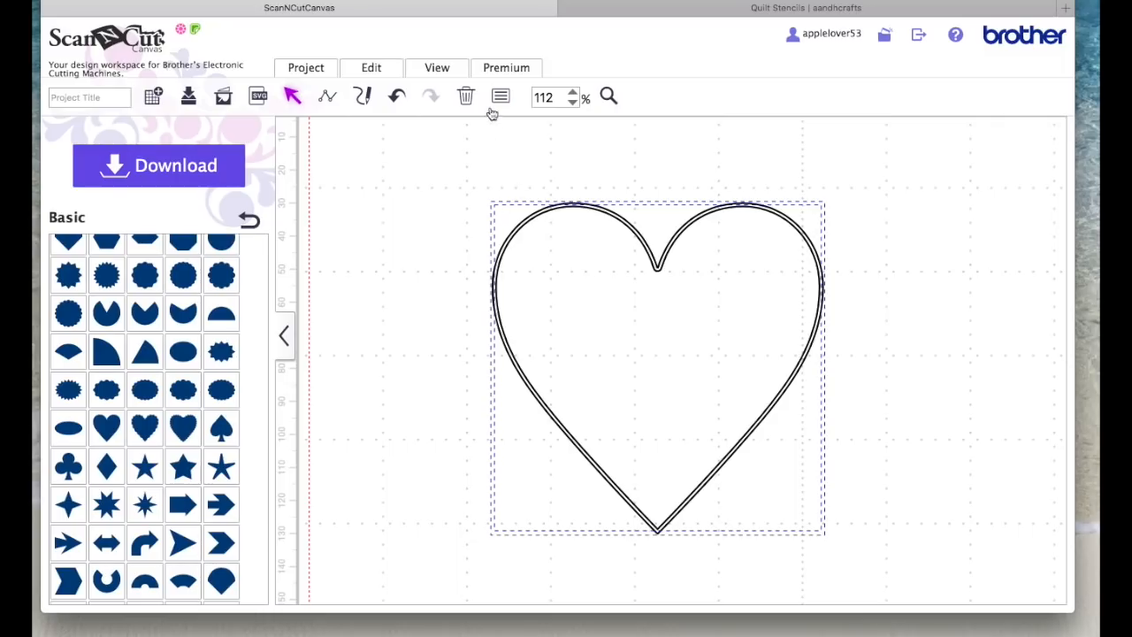
click(389, 70)
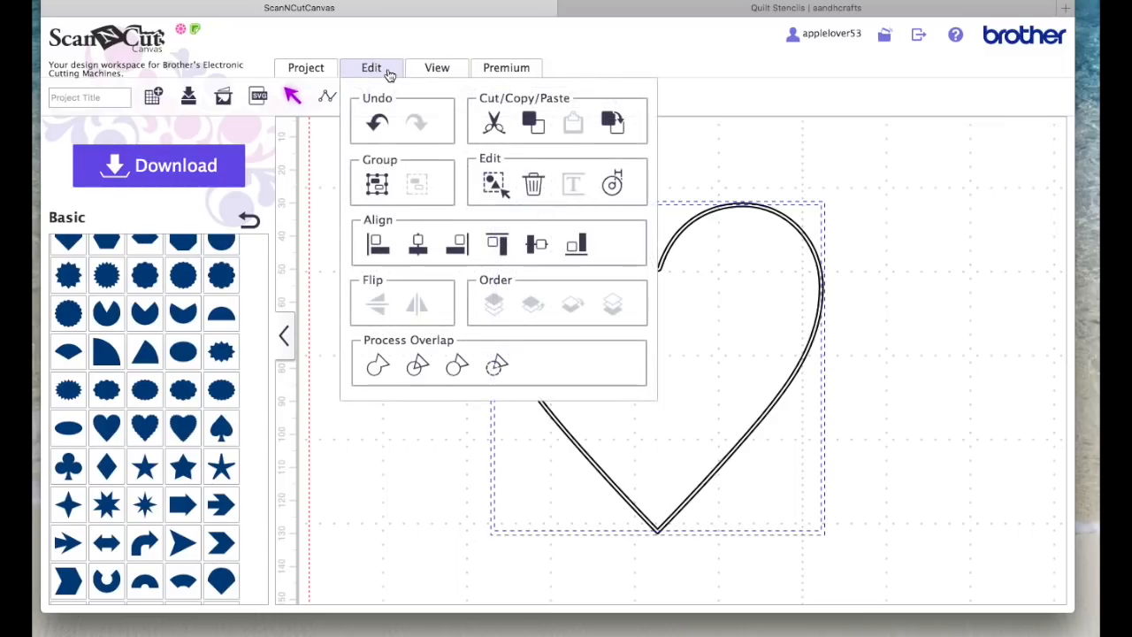
click(497, 365)
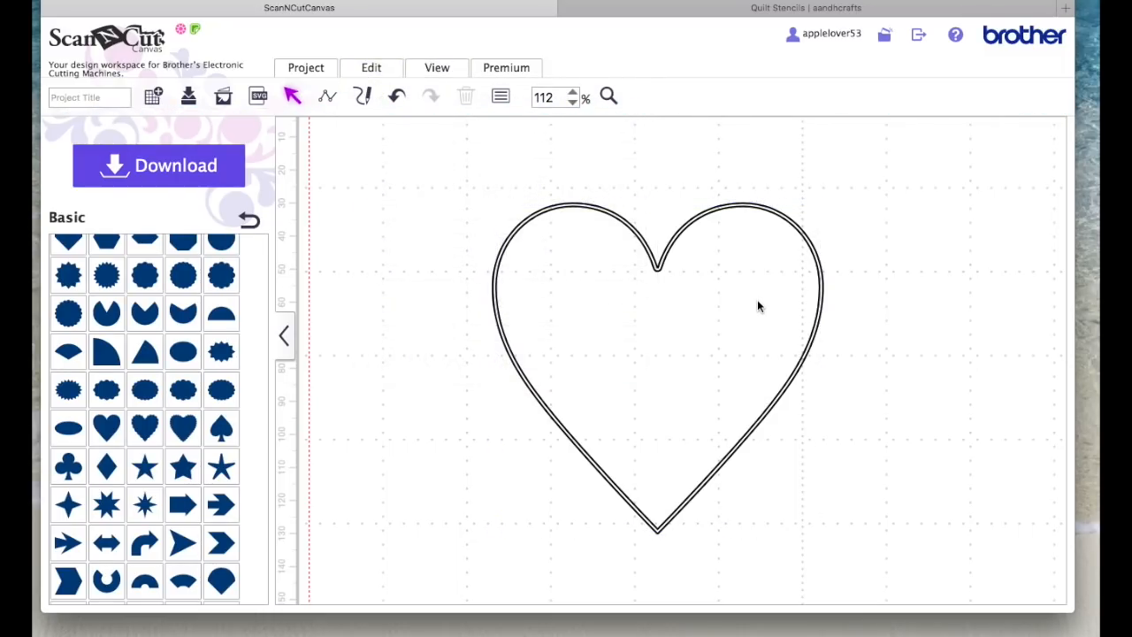
Step: Test the combined large heart with a black fill to check its channel, and remove the fill again
click(769, 210)
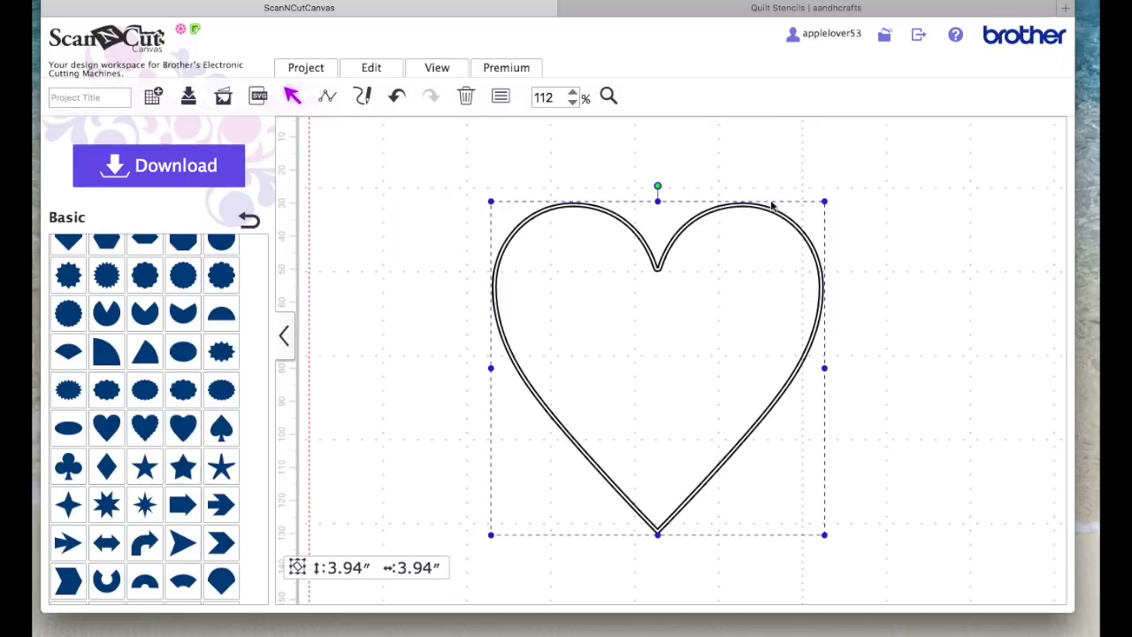
click(500, 97)
click(408, 296)
click(438, 329)
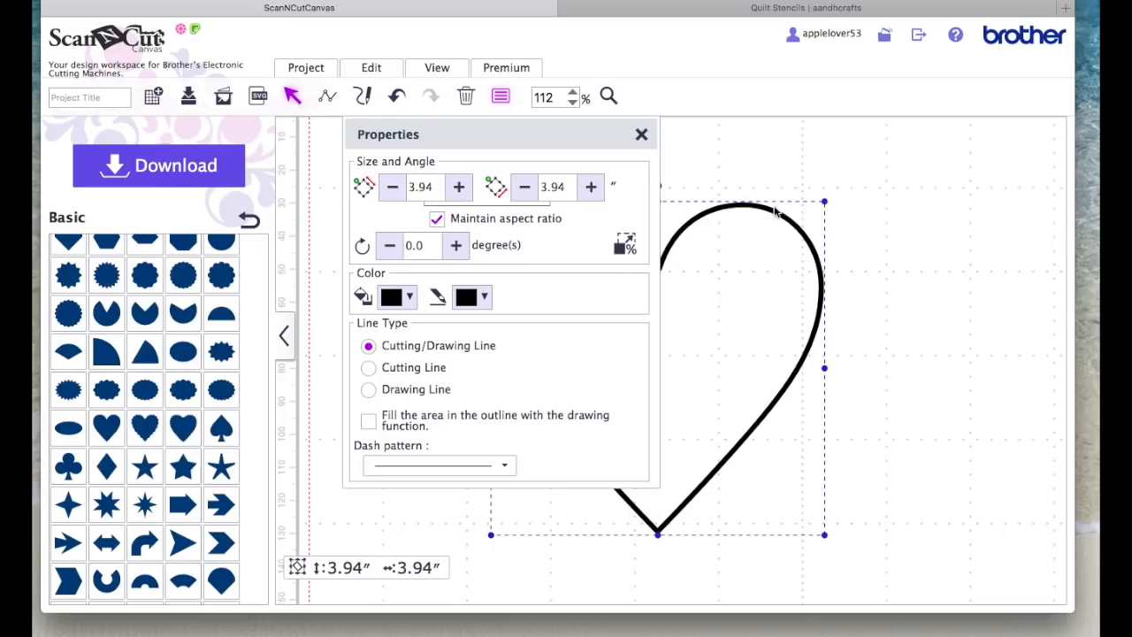
click(412, 298)
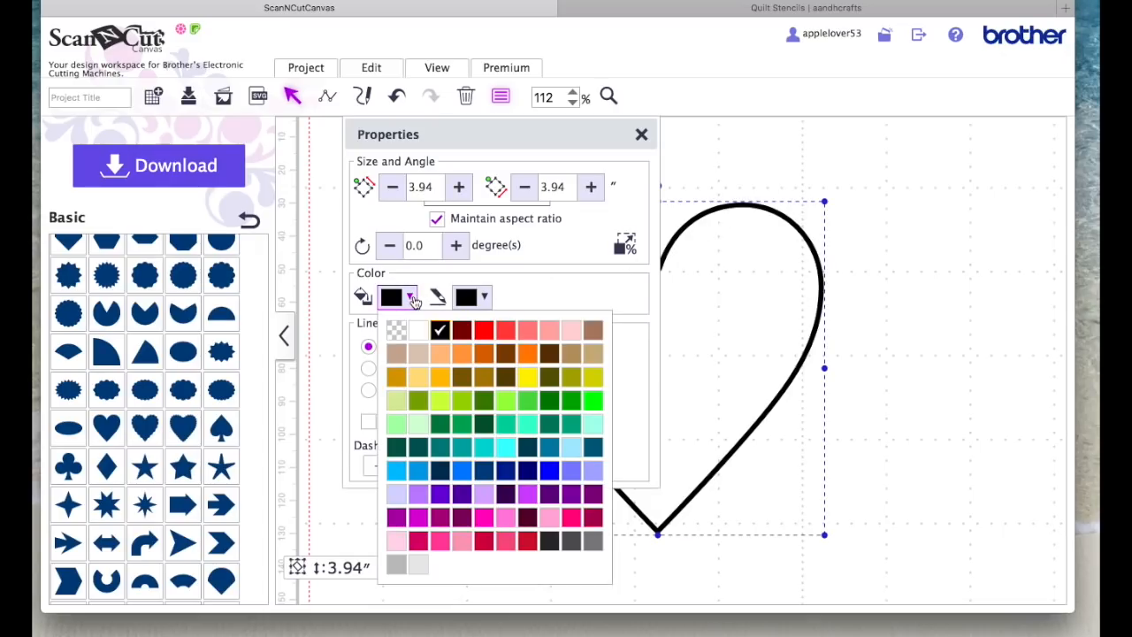
click(416, 322)
click(642, 136)
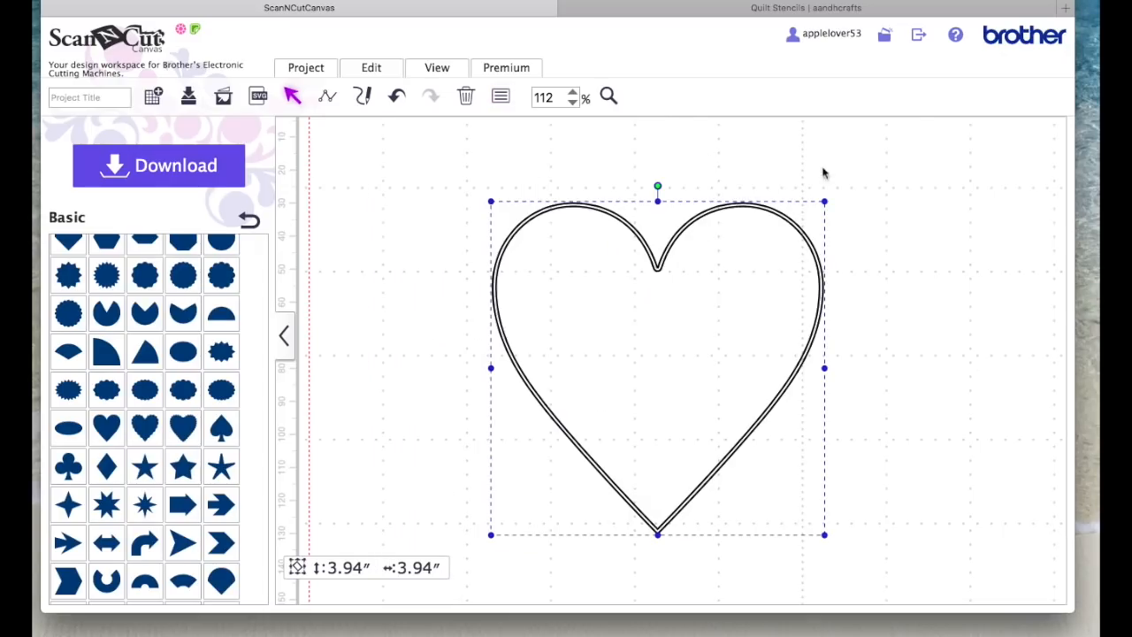
click(759, 286)
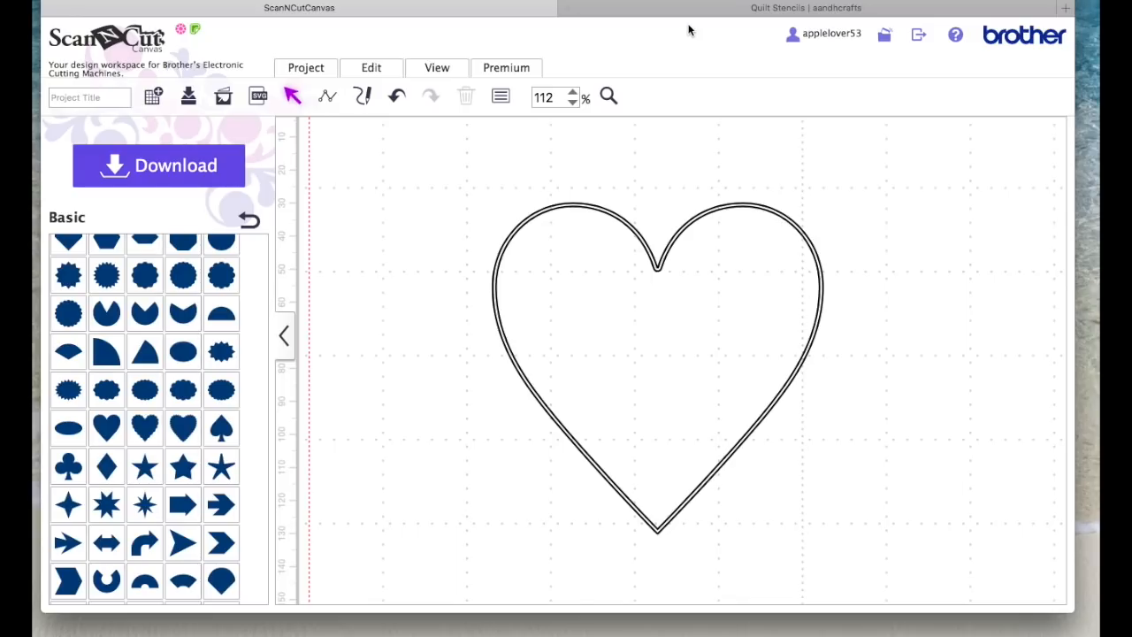
Step: Fit the view to the mat and move the large double-outlined heart to the mat's upper-right area
click(446, 68)
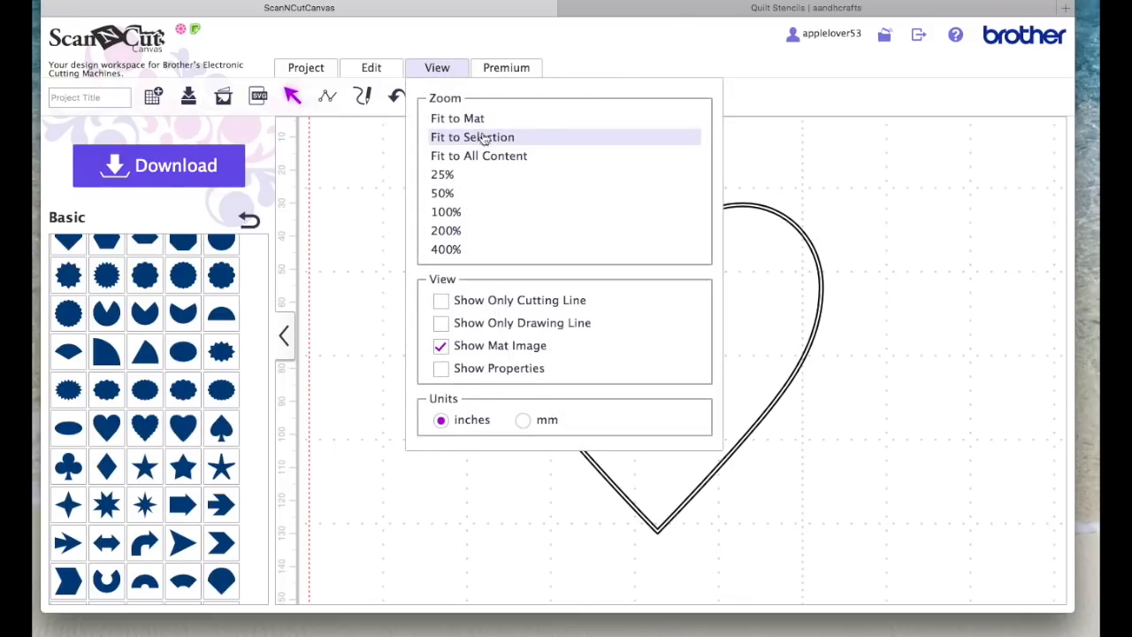
click(469, 118)
click(645, 184)
drag(645, 184, 788, 206)
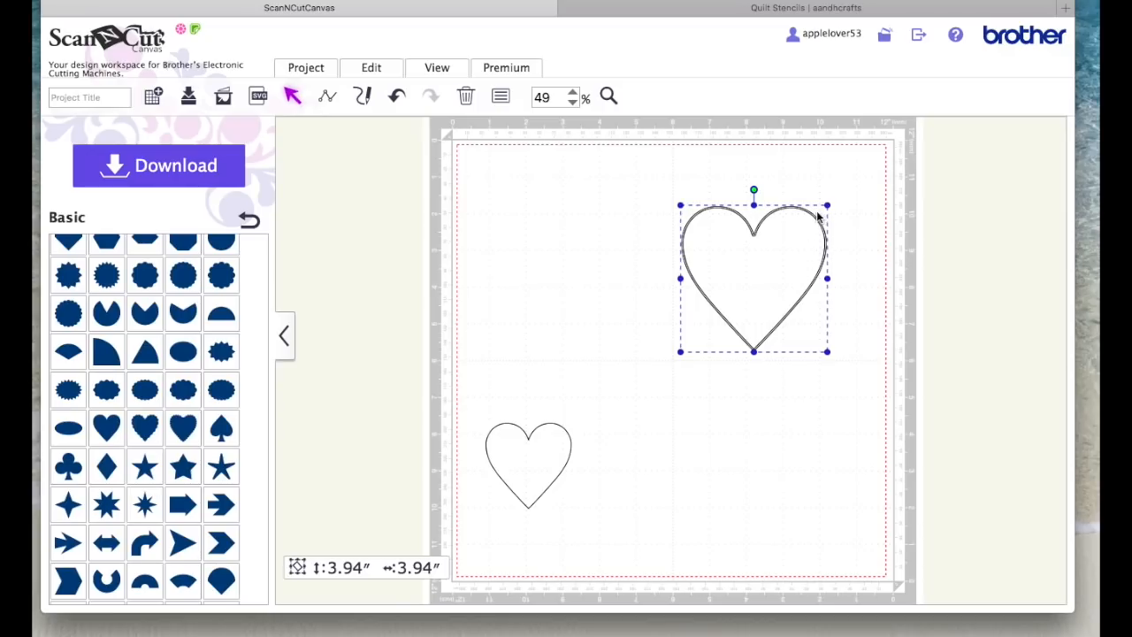
mouse_move(814, 217)
mouse_down()
mouse_move(733, 207)
mouse_move(814, 204)
mouse_up()
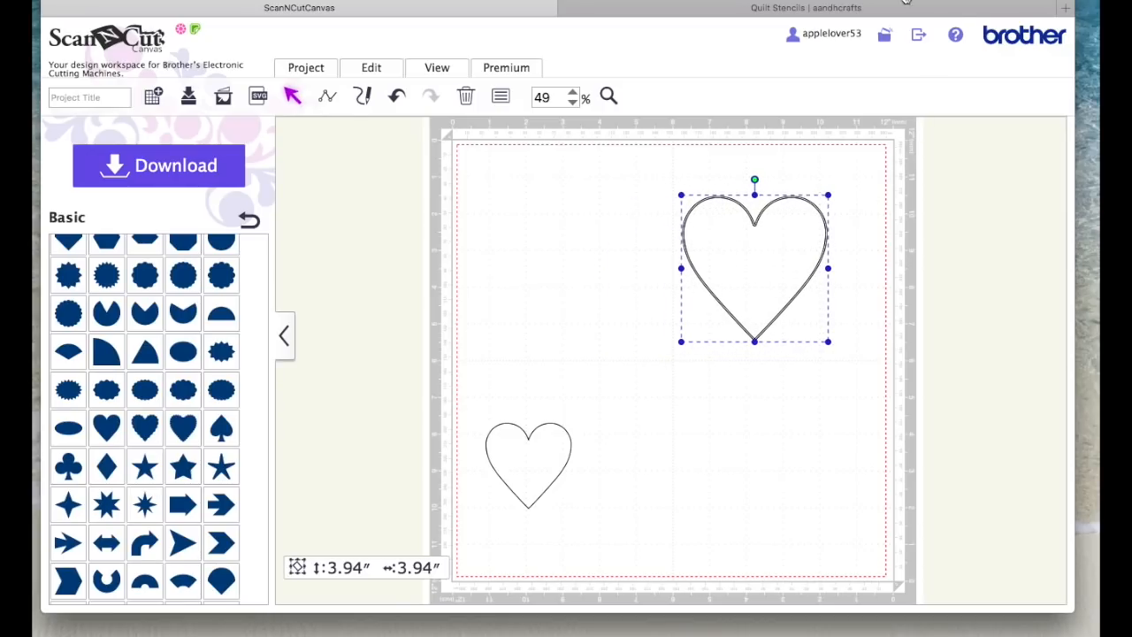
Step: Draw a straight vertical line about 6.06 inches long beside the large heart with the path tool
click(327, 98)
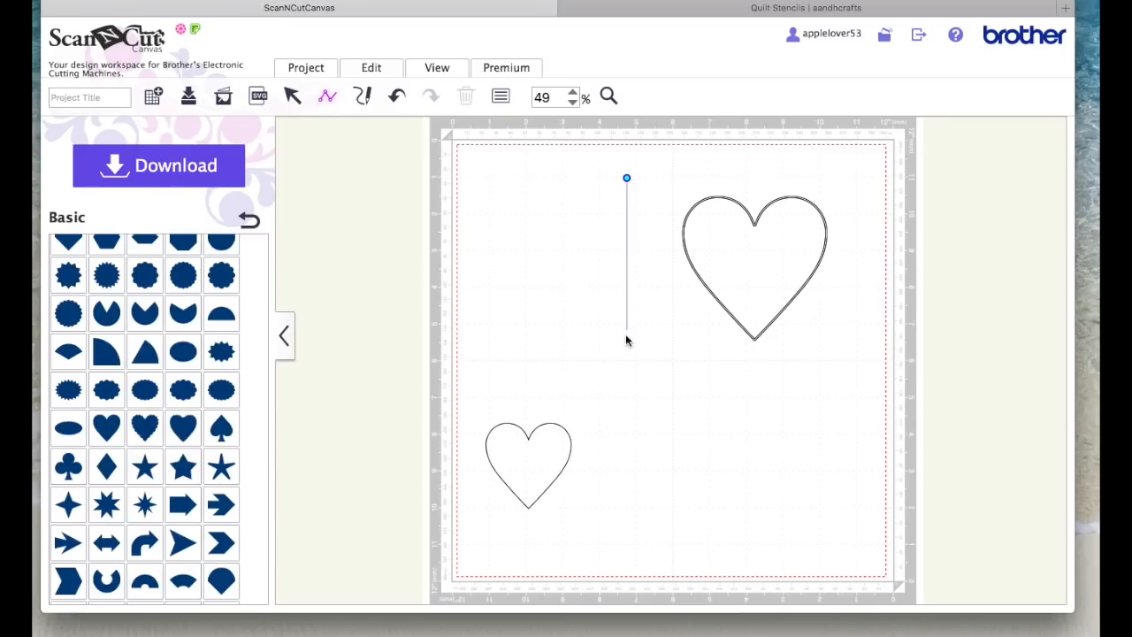
click(626, 402)
double_click(626, 402)
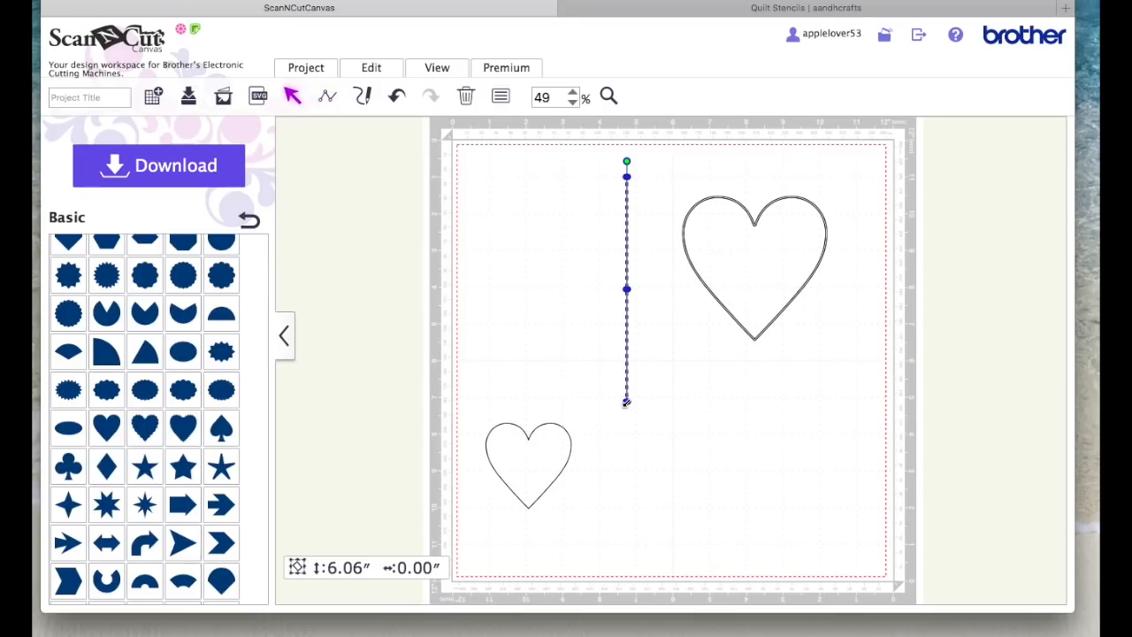
Step: Create a round-cornered outward offset line at 0.04 inches around the vertical line, leaving the original line as is
click(375, 75)
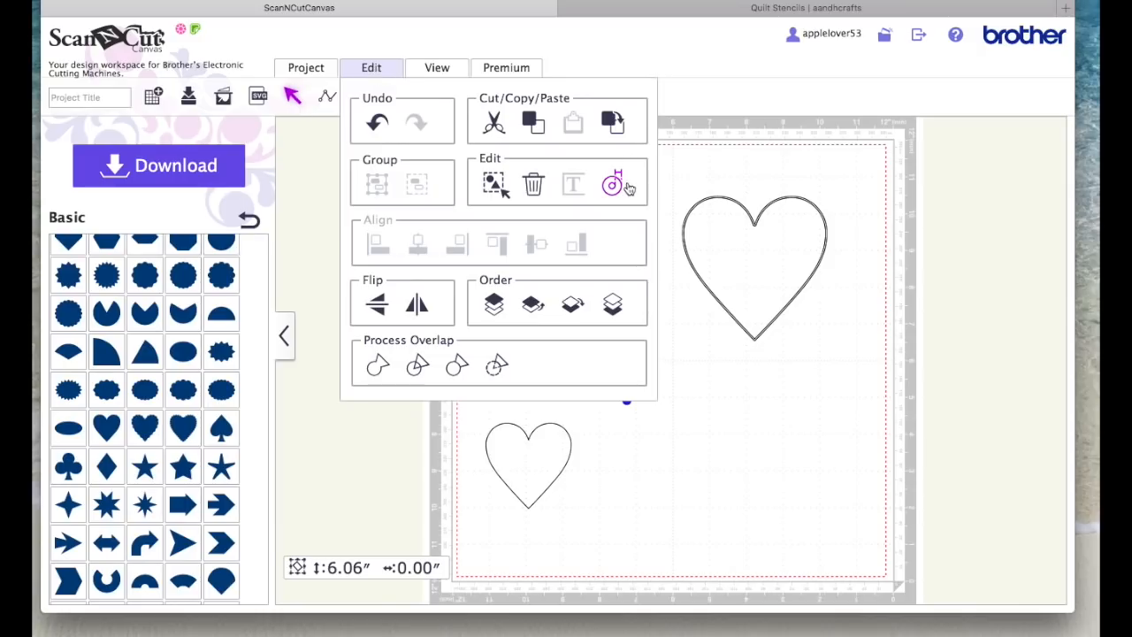
click(614, 185)
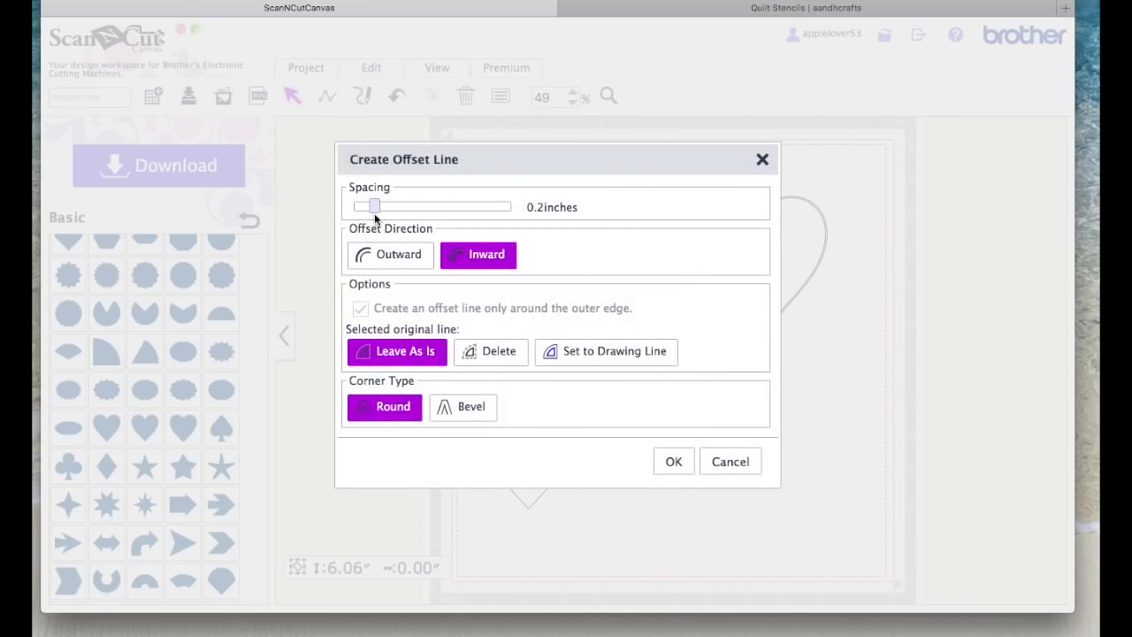
drag(374, 206, 351, 207)
click(389, 257)
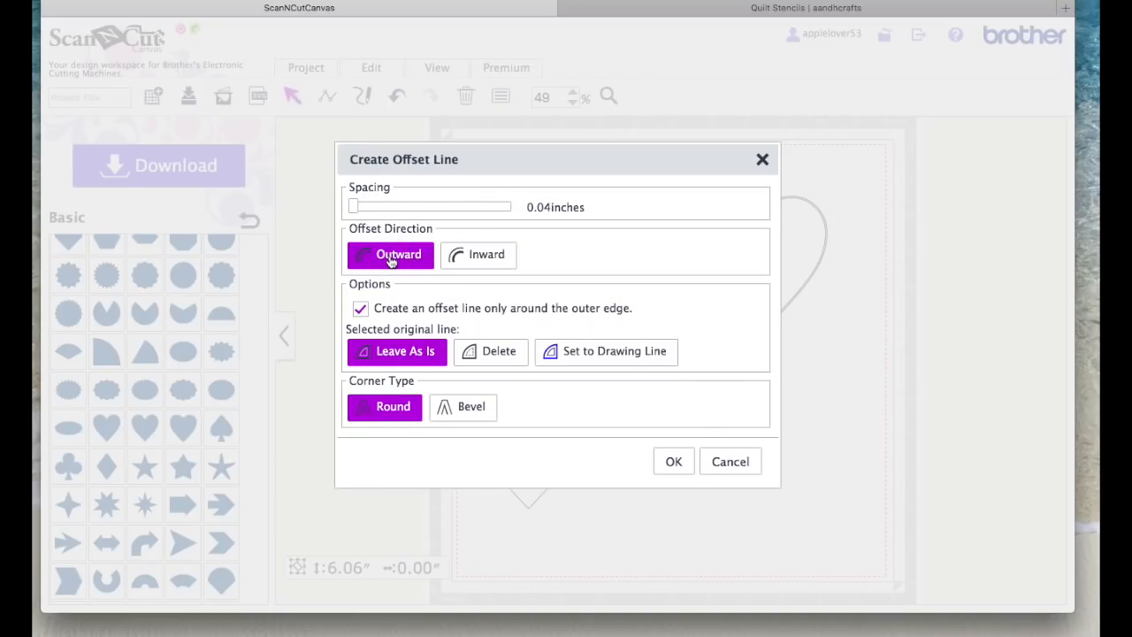
click(674, 463)
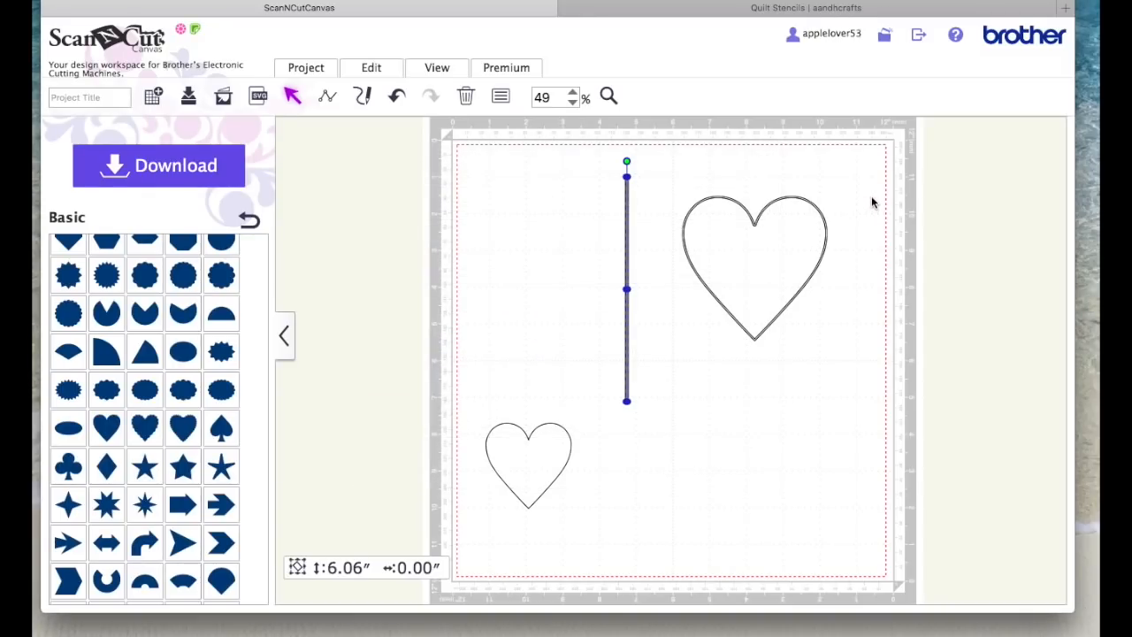
click(871, 198)
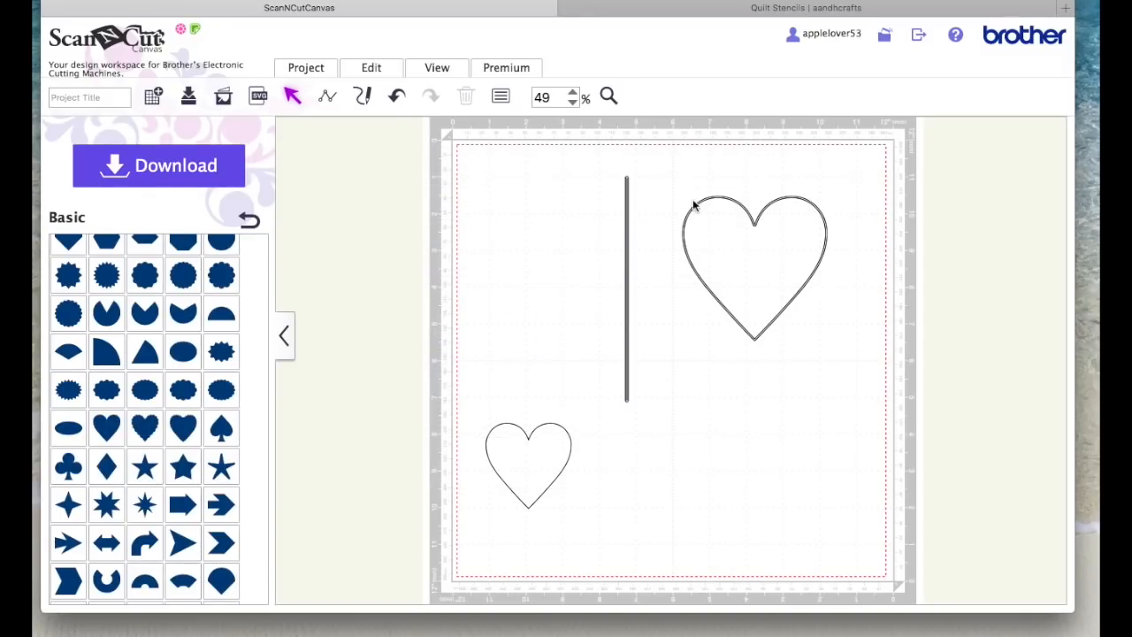
Step: Move the narrow offset outline off the original vertical line towards the large heart, and delete the original line
drag(626, 212, 657, 215)
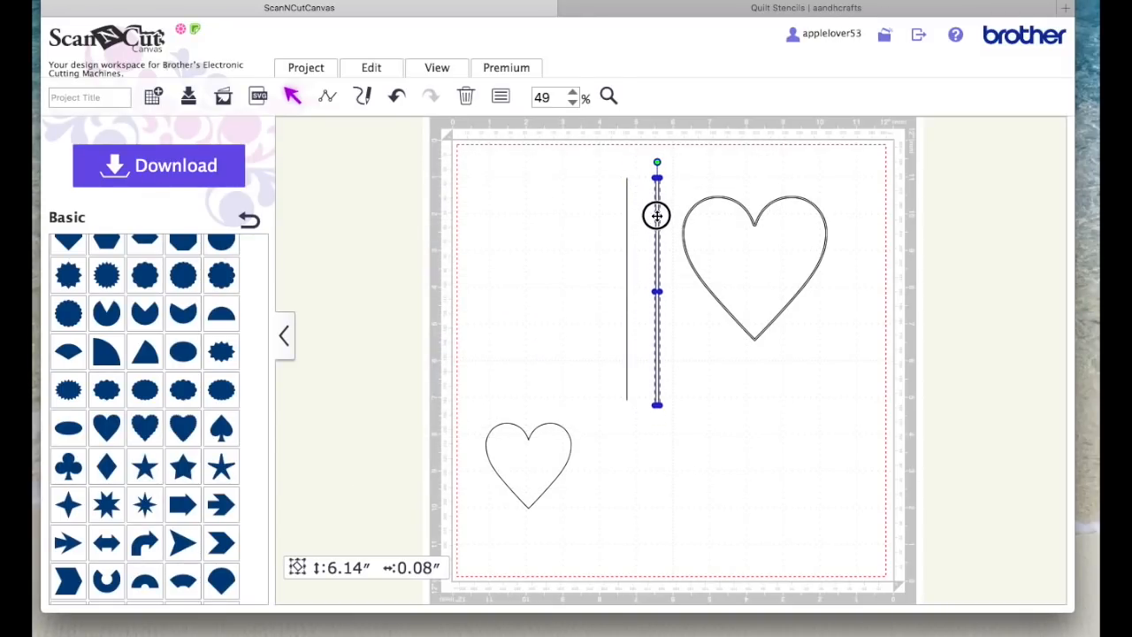
click(598, 219)
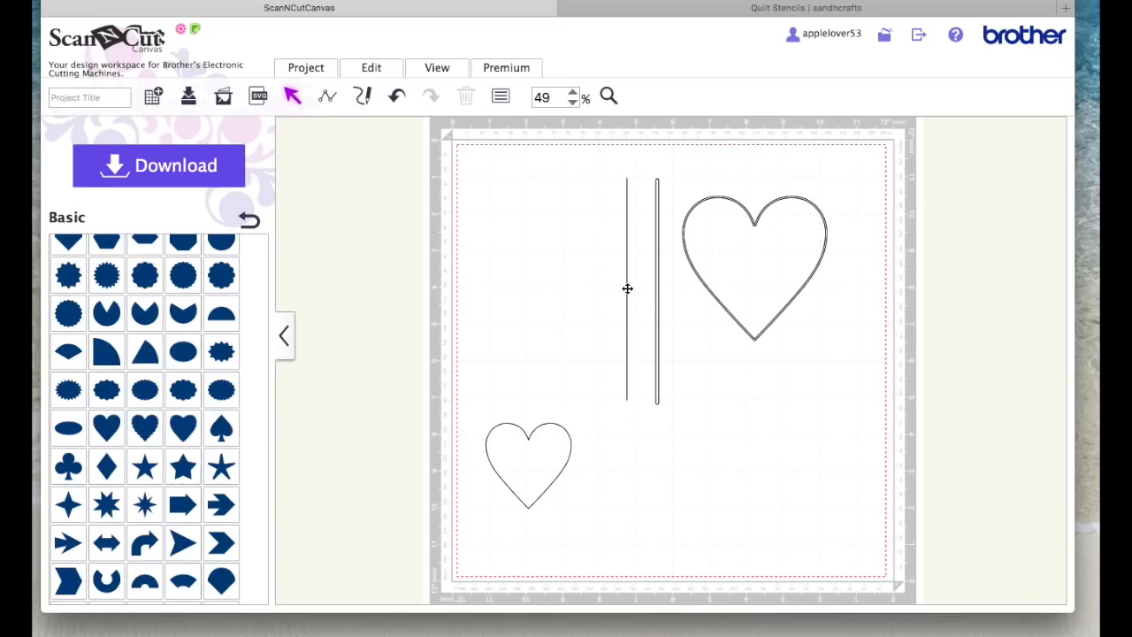
drag(506, 396, 442, 391)
key(Delete)
Step: Move the vertical offset bar over the large heart's point and cleft, and align the two shapes on their horizontal centres
drag(656, 341, 753, 330)
drag(692, 177, 853, 264)
drag(639, 254, 642, 257)
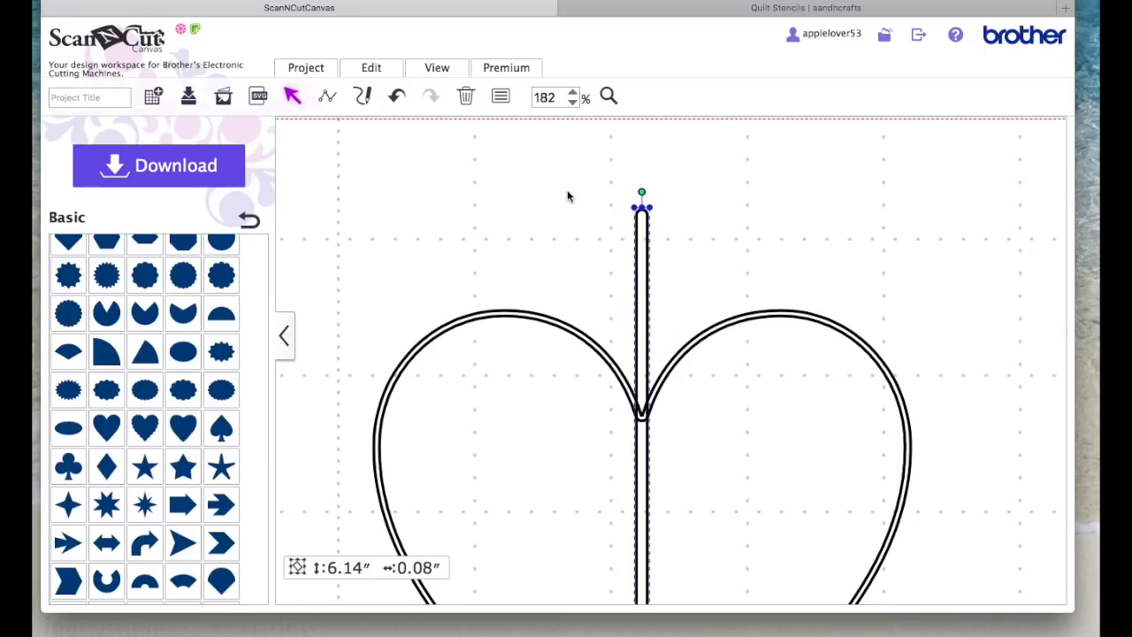
drag(468, 170, 806, 520)
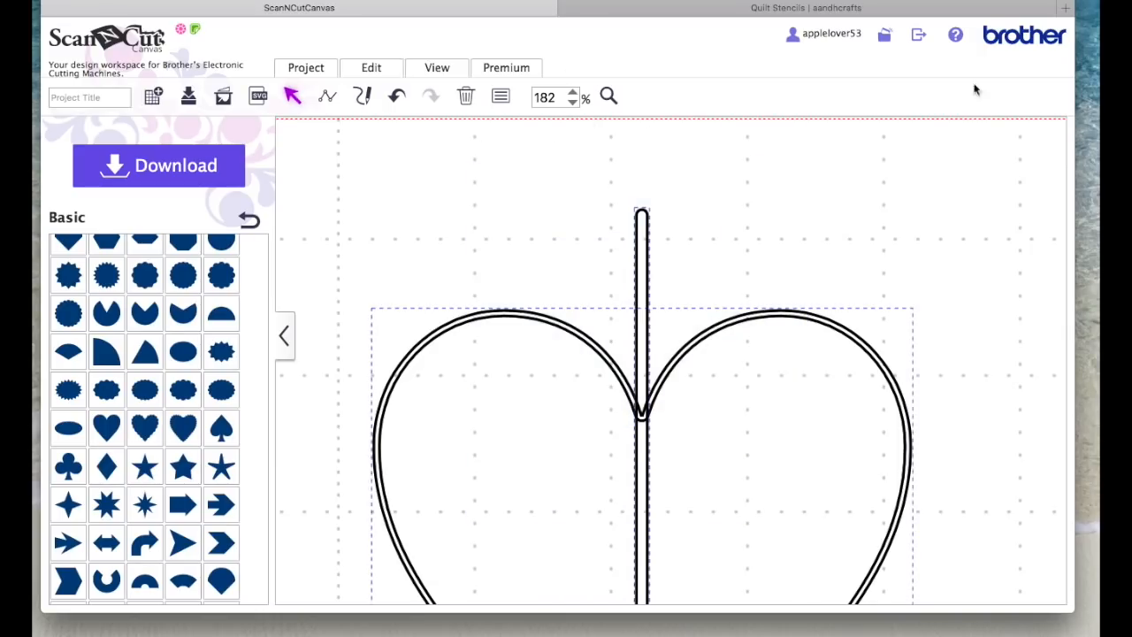
click(394, 68)
click(418, 248)
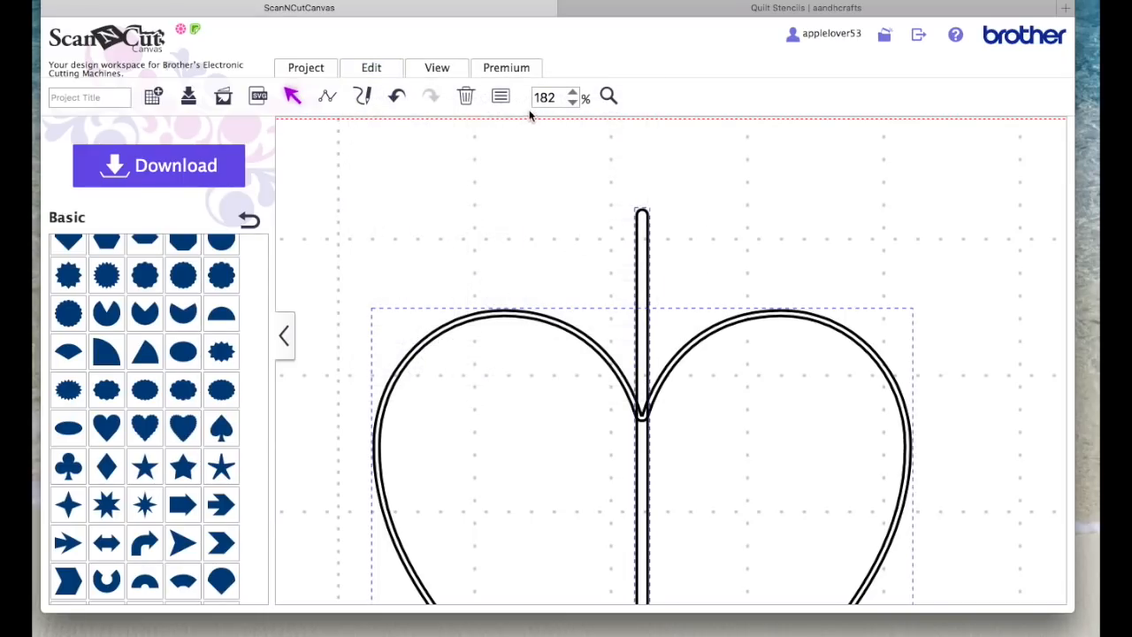
click(572, 102)
click(572, 101)
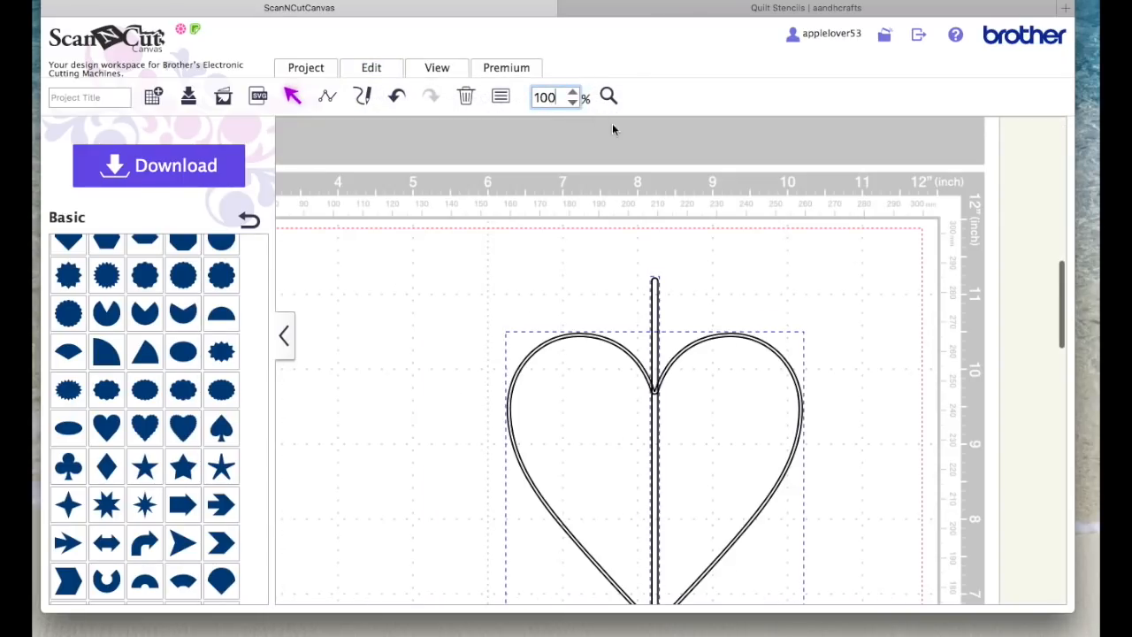
scroll(873, 321, down, 3)
click(872, 315)
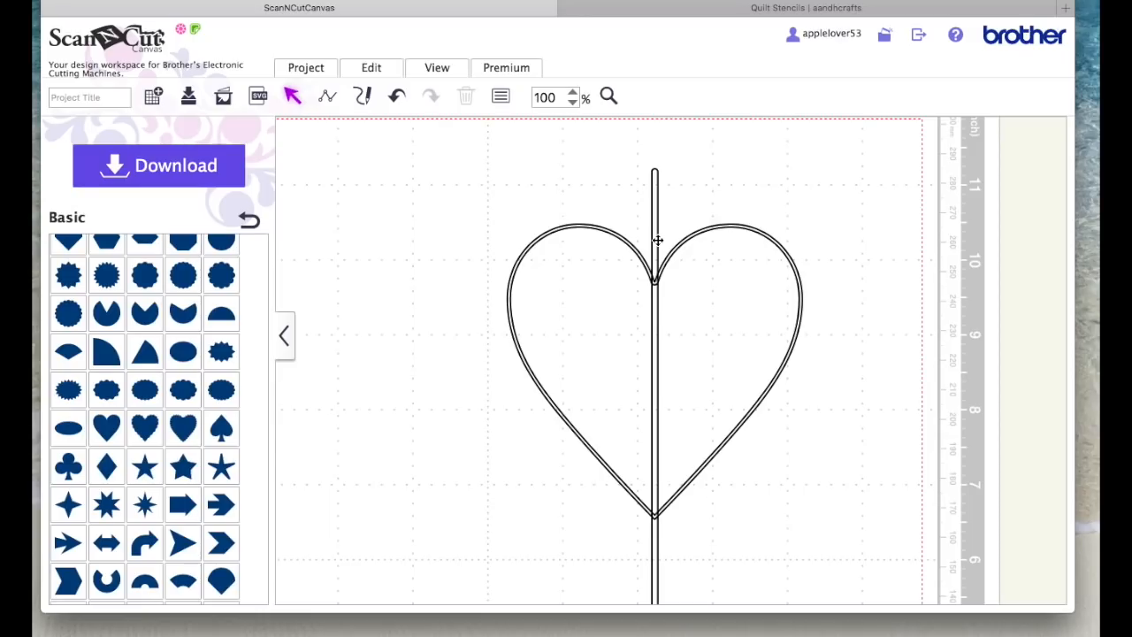
Step: Duplicate the vertical bar and place the copy to the right of the large heart as a spare
click(655, 181)
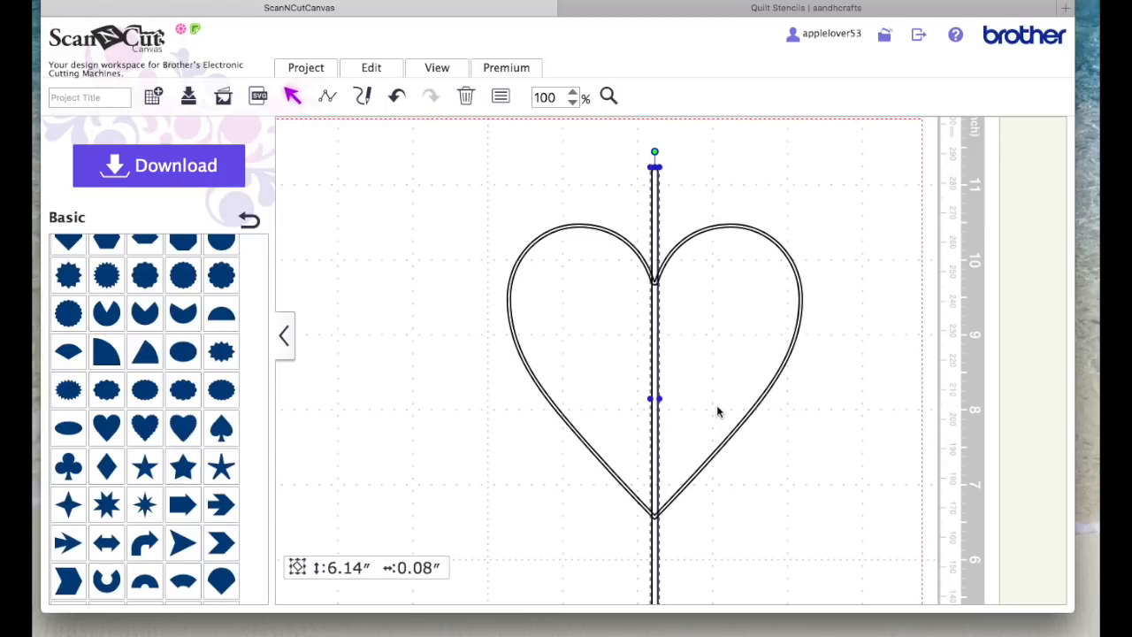
drag(435, 161, 858, 467)
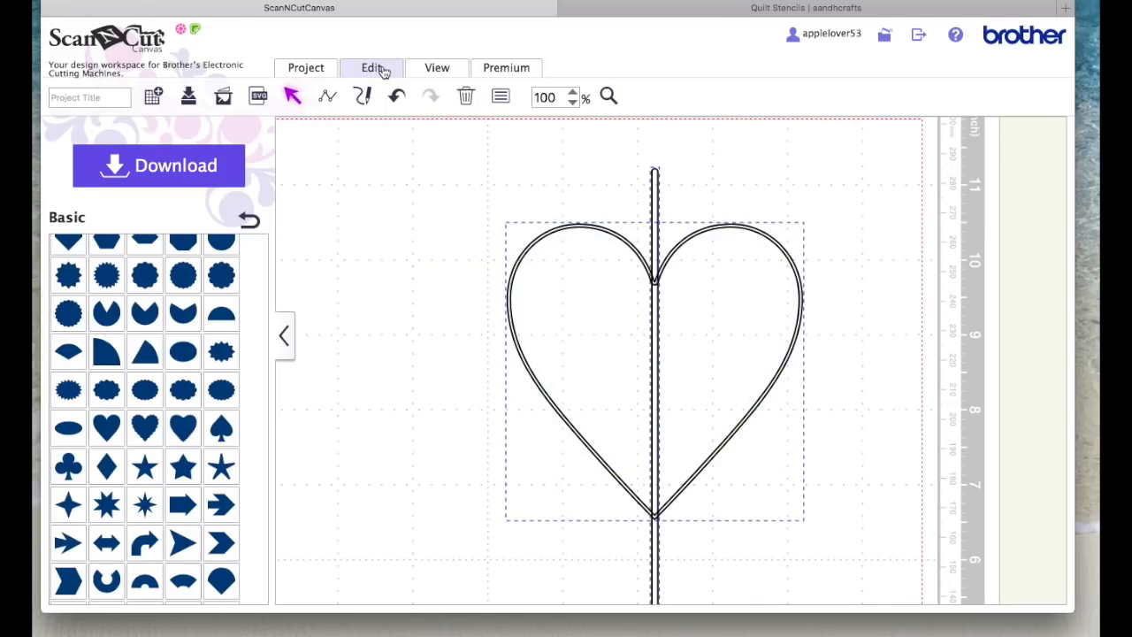
click(653, 199)
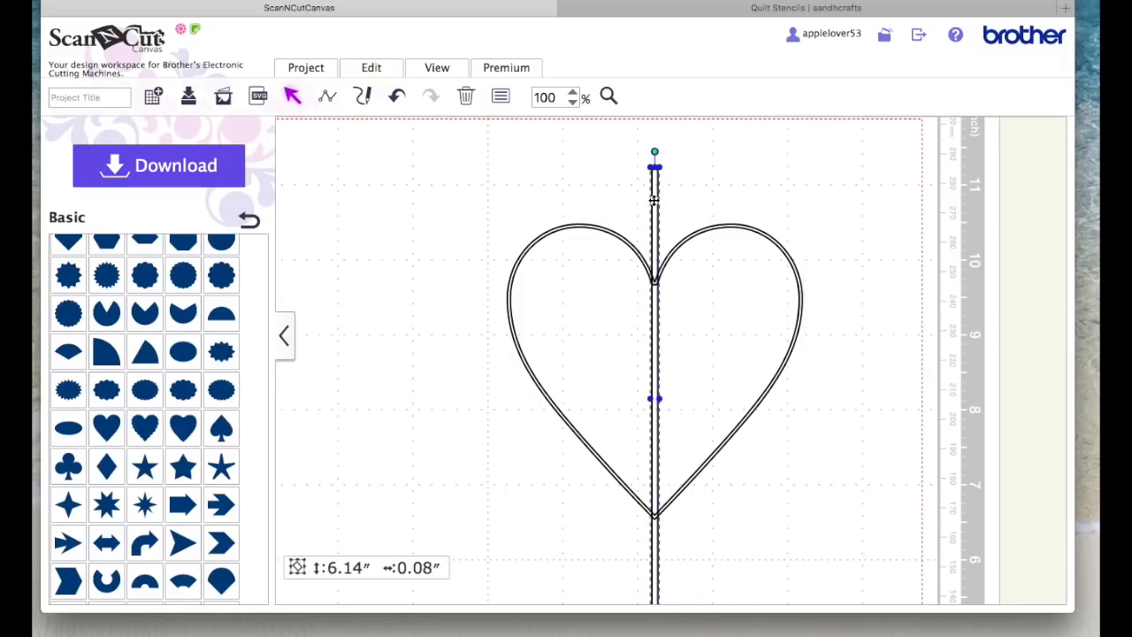
right_click(654, 199)
click(731, 258)
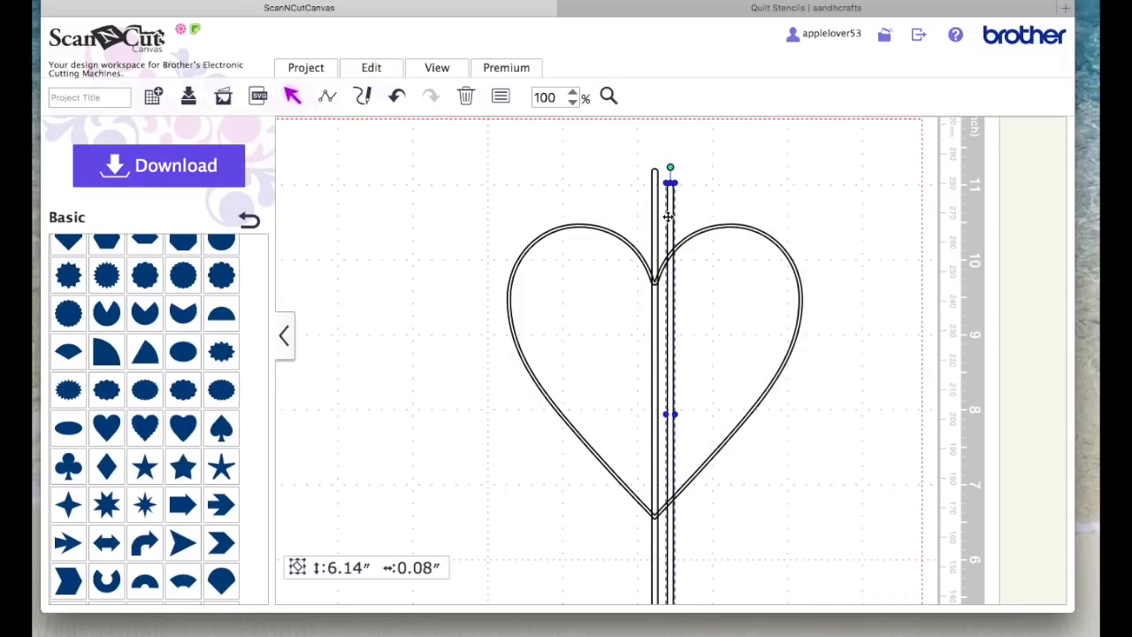
drag(671, 216, 894, 236)
click(545, 204)
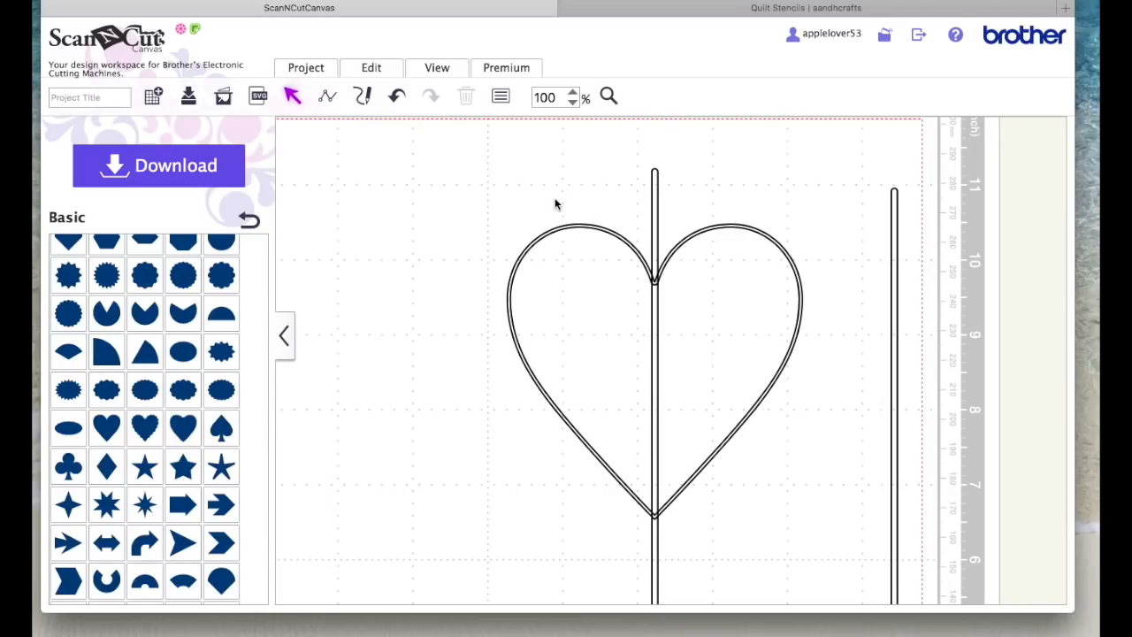
Step: Subtract the centred vertical bar from the large heart to leave gaps at its cleft and bottom point
drag(437, 160, 782, 454)
click(373, 71)
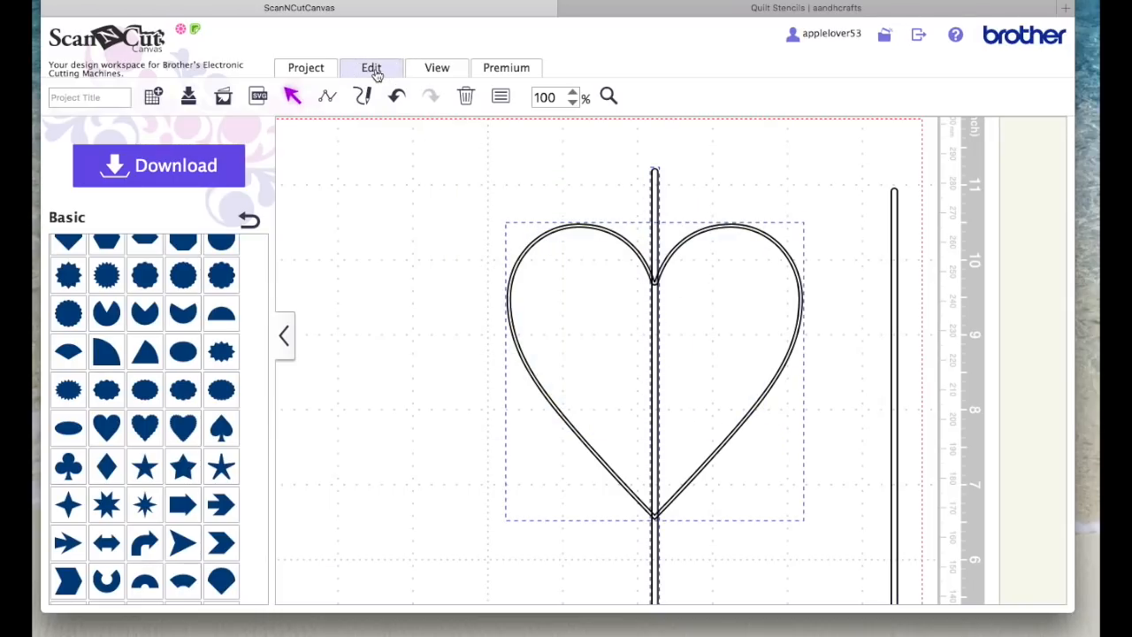
click(496, 363)
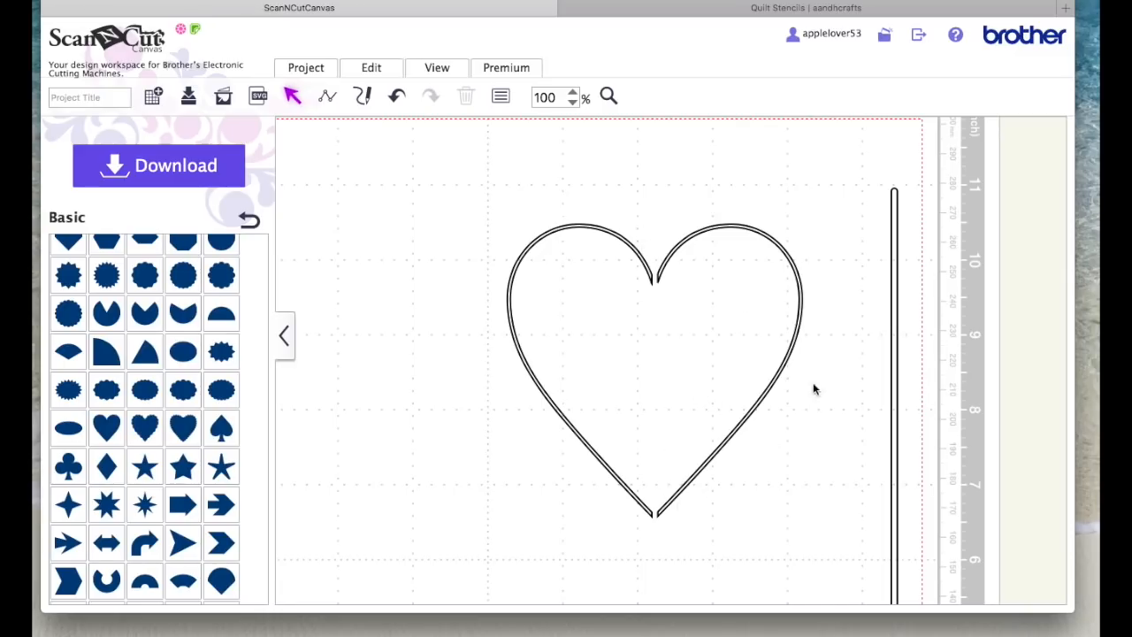
Step: Lay the spare bar diagonally across the large heart and cross it with a duplicate slanted the other way
drag(893, 328, 654, 283)
drag(656, 129, 442, 196)
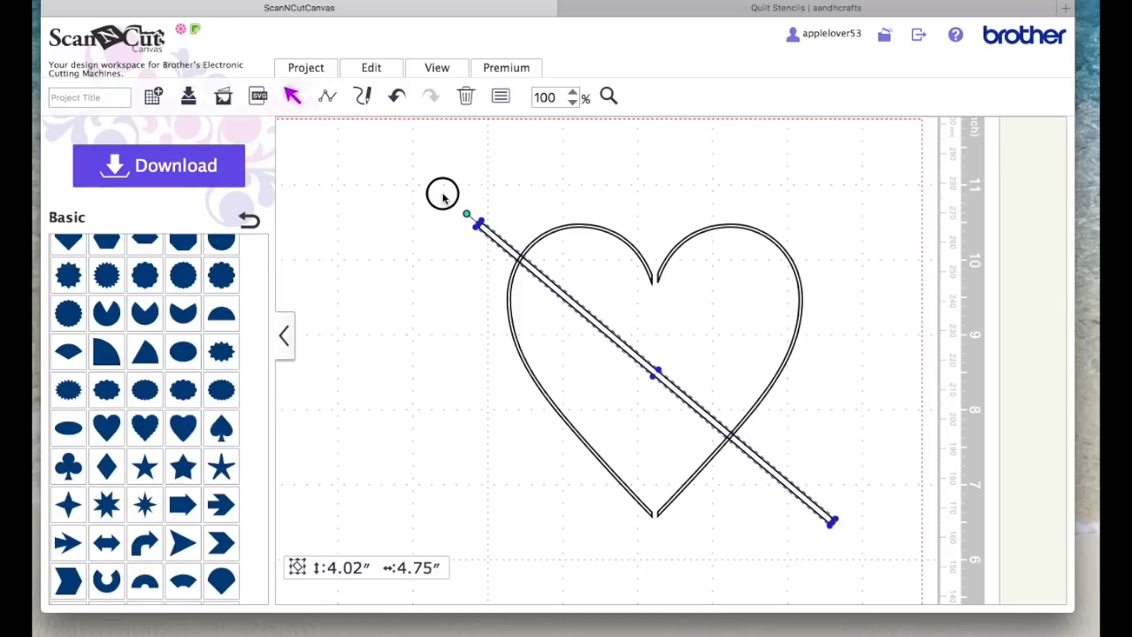
right_click(589, 318)
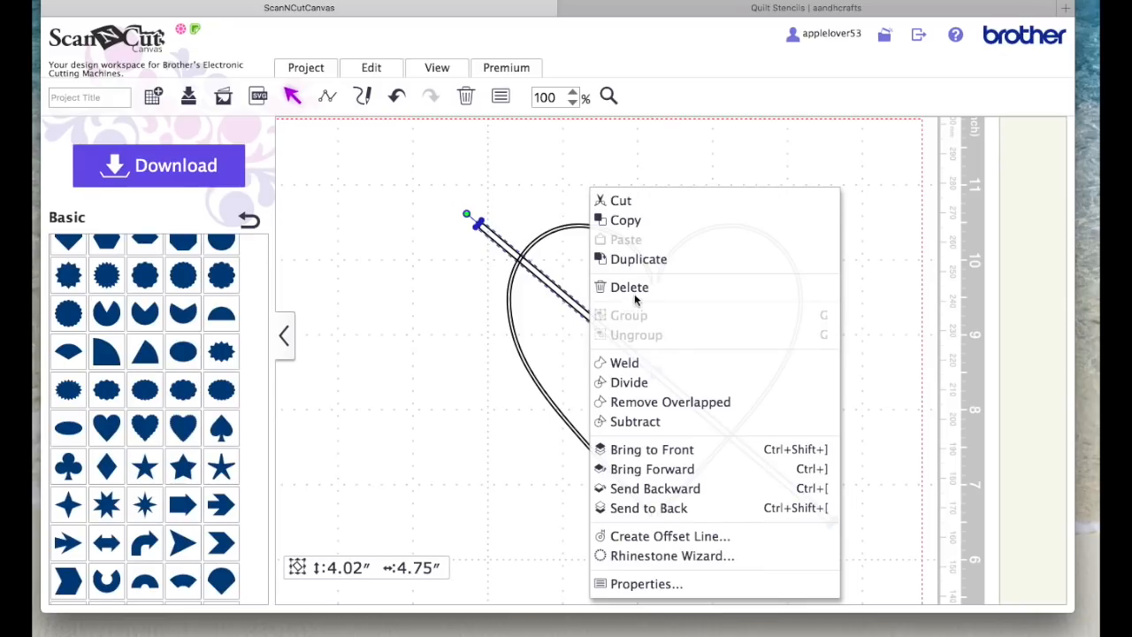
click(654, 258)
drag(480, 225, 799, 270)
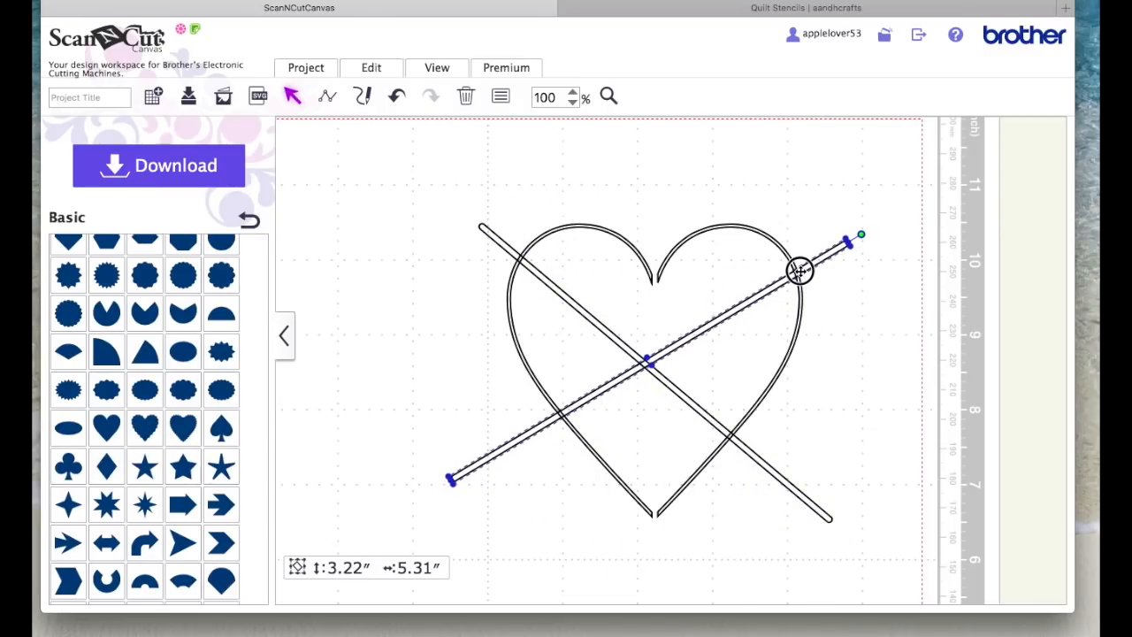
drag(797, 492, 796, 479)
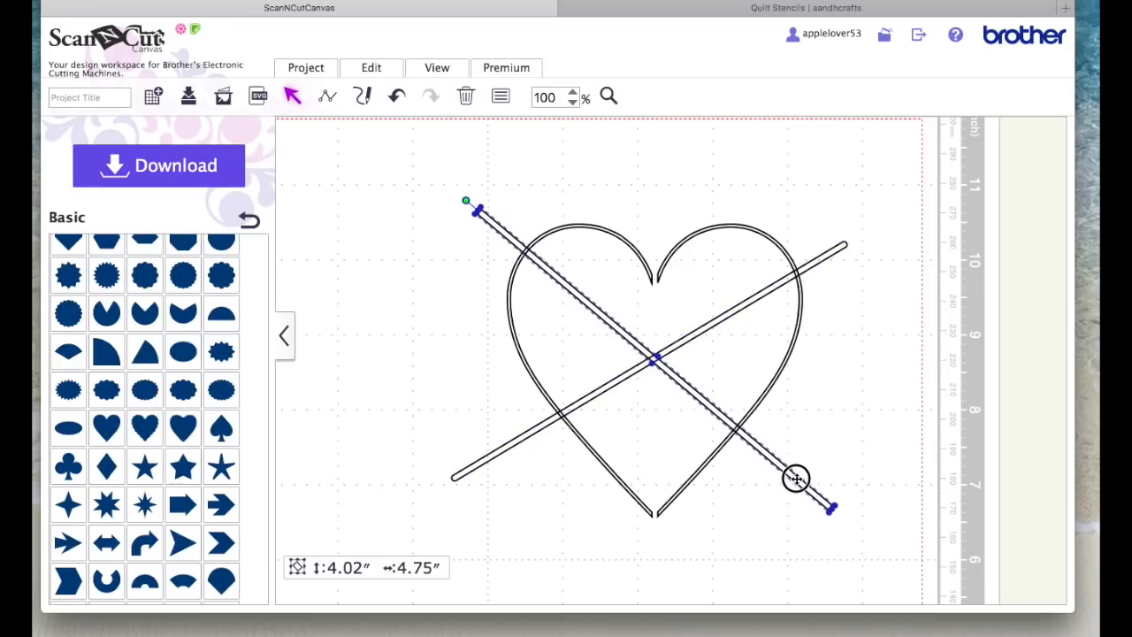
click(707, 442)
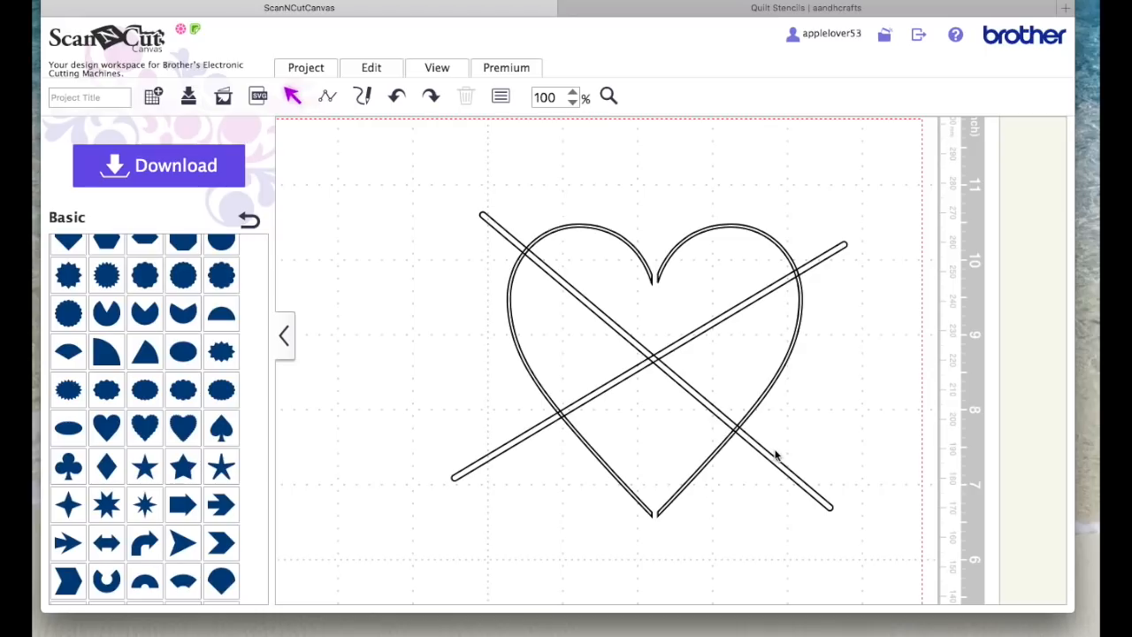
Step: Nudge the large heart slightly down and send it to the back, behind the two diagonal bars
click(706, 230)
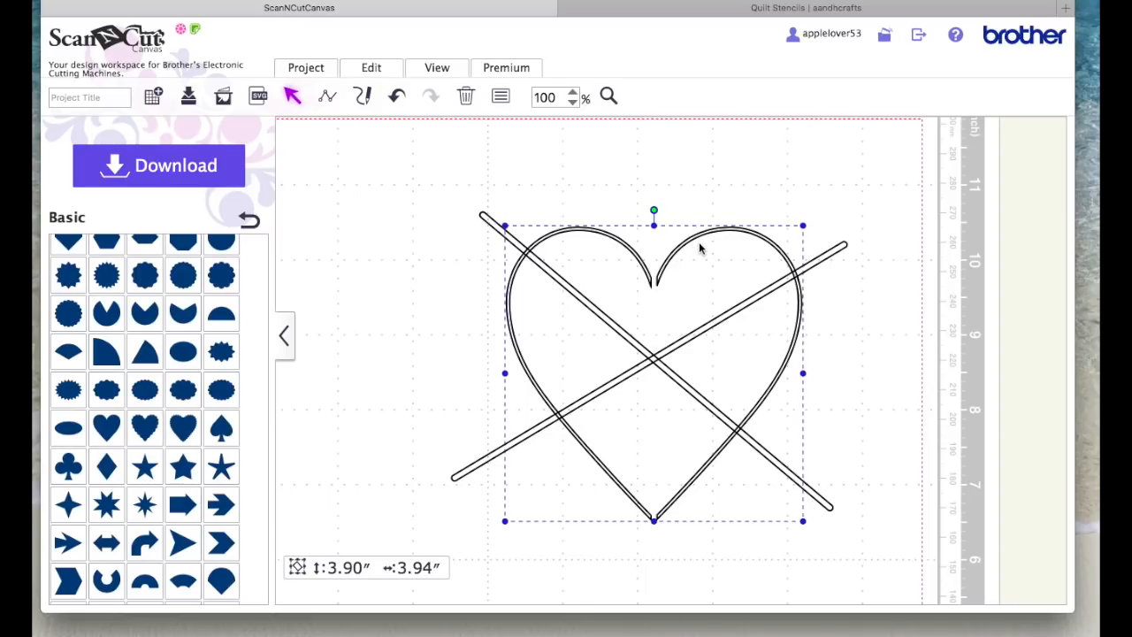
right_click(697, 263)
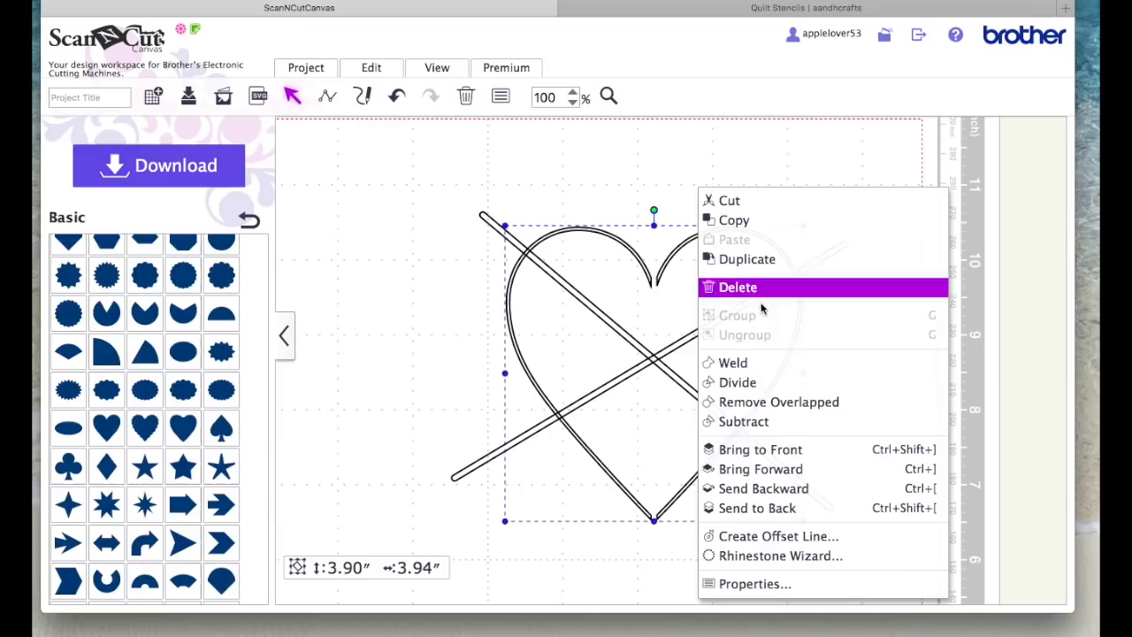
click(757, 507)
click(845, 548)
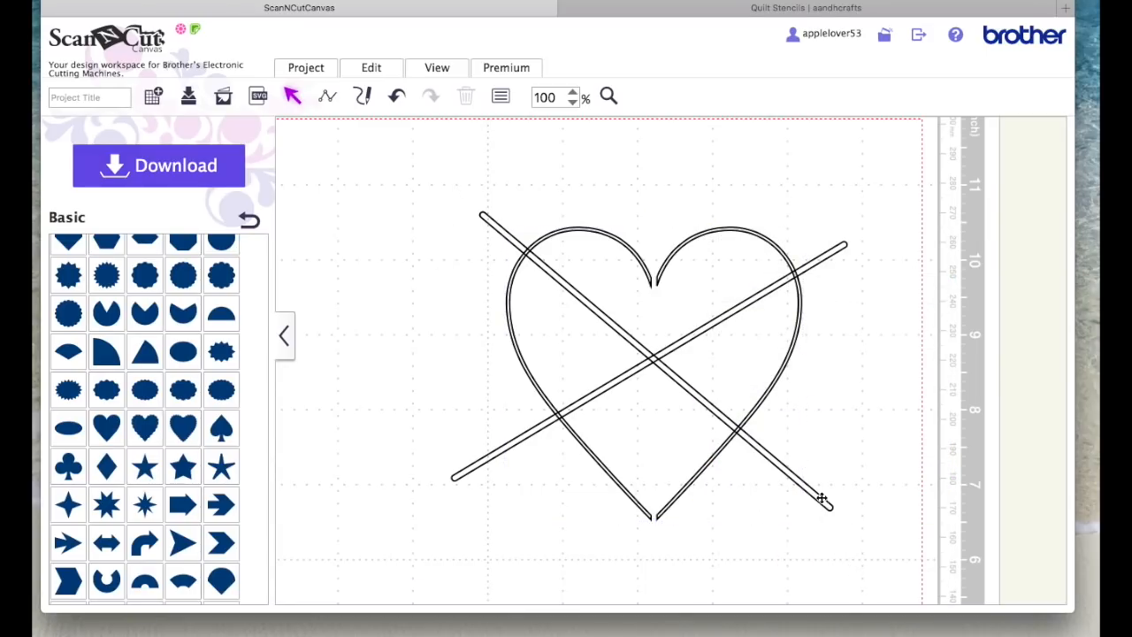
Step: Subtract both diagonal bars from the large heart to split its channel on the sides
drag(882, 574, 370, 155)
click(372, 68)
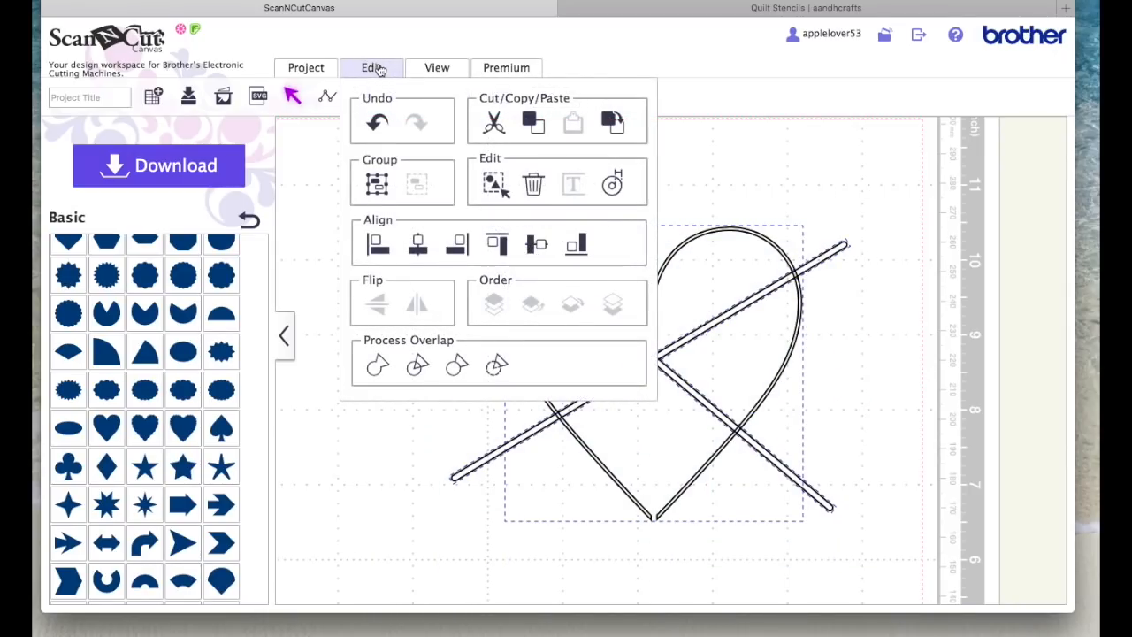
click(497, 364)
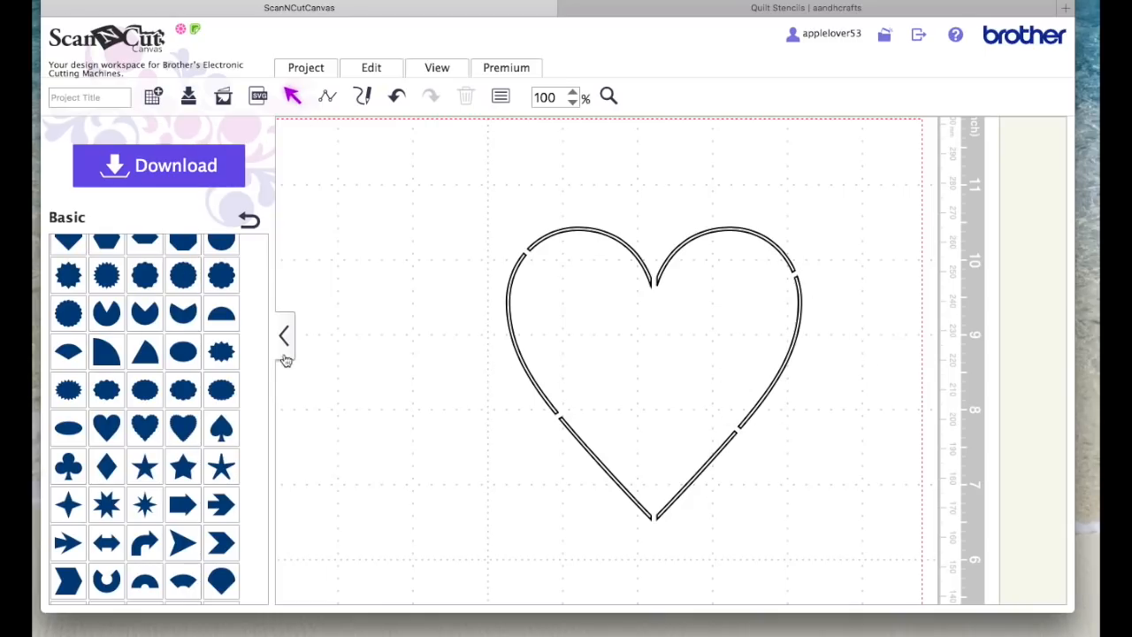
Step: Add a basic square around the large heart, enlarge it to about 4.78 by 4.78 inches and centre it on the heart
scroll(259, 345, up, 5)
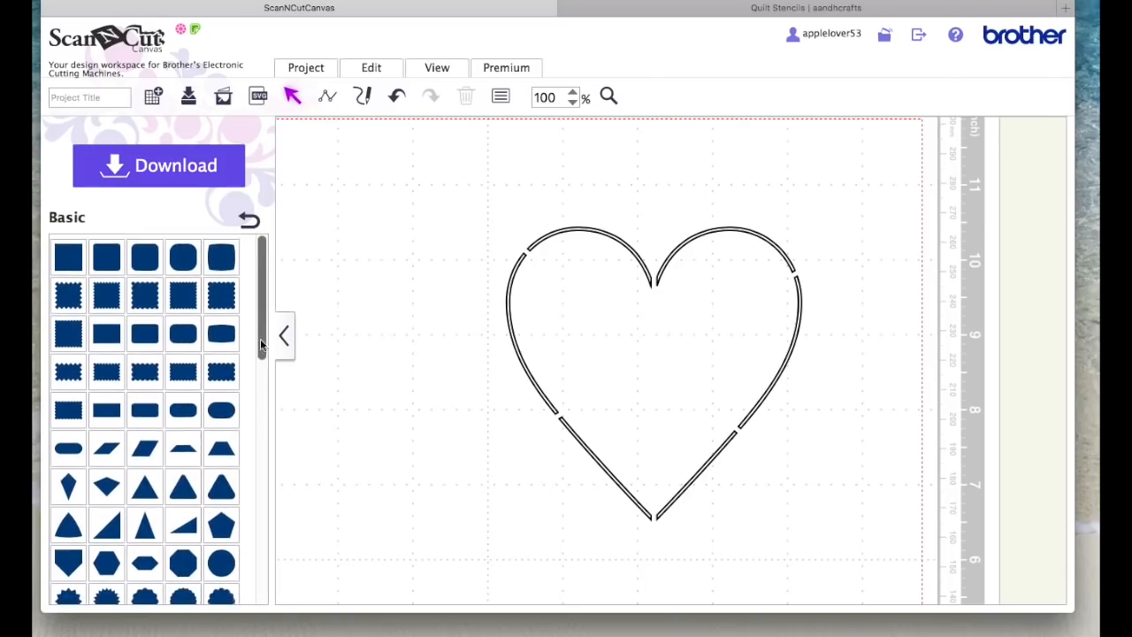
click(69, 253)
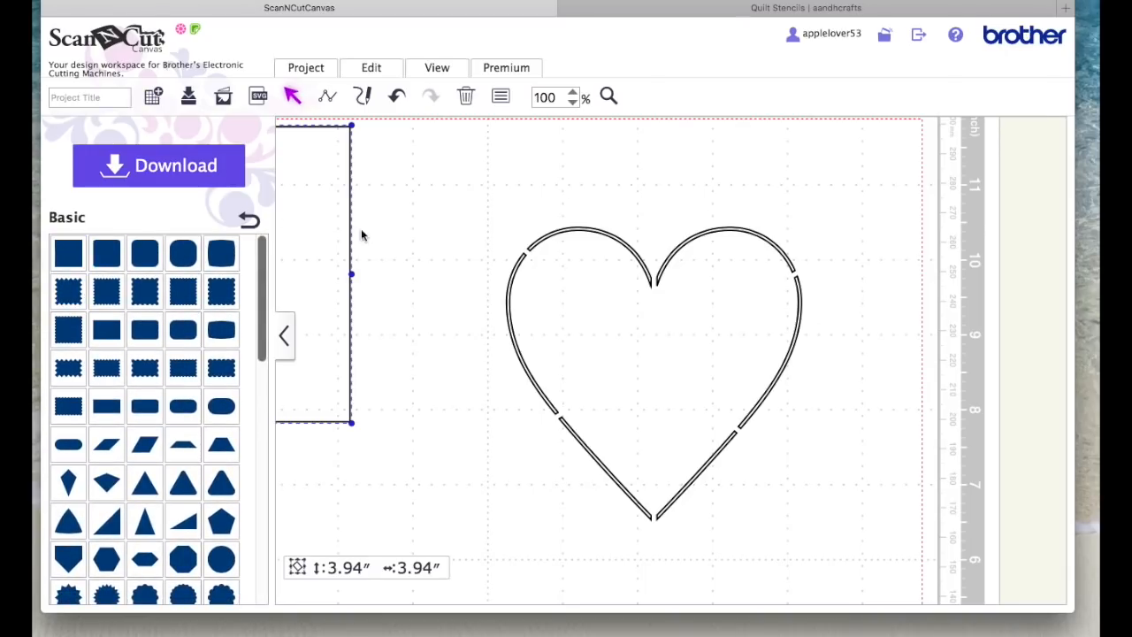
drag(315, 168, 749, 226)
drag(784, 491, 846, 556)
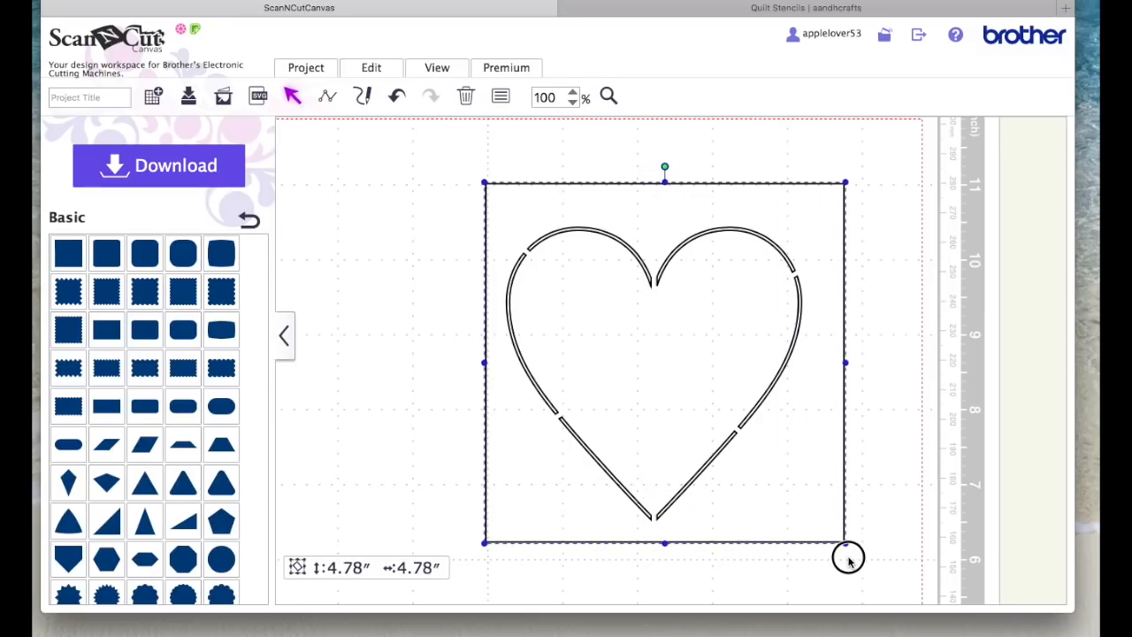
drag(813, 475, 809, 477)
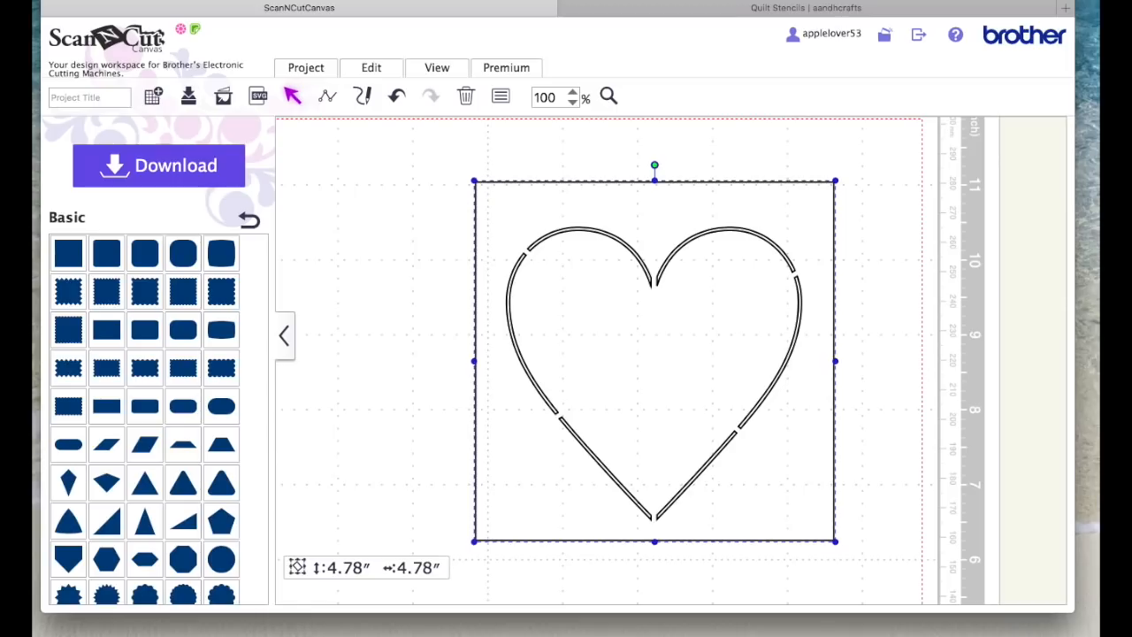
Step: Send the square to the back, subtract the large heart's channel segments from it, and reposition the resulting stencil
right_click(773, 213)
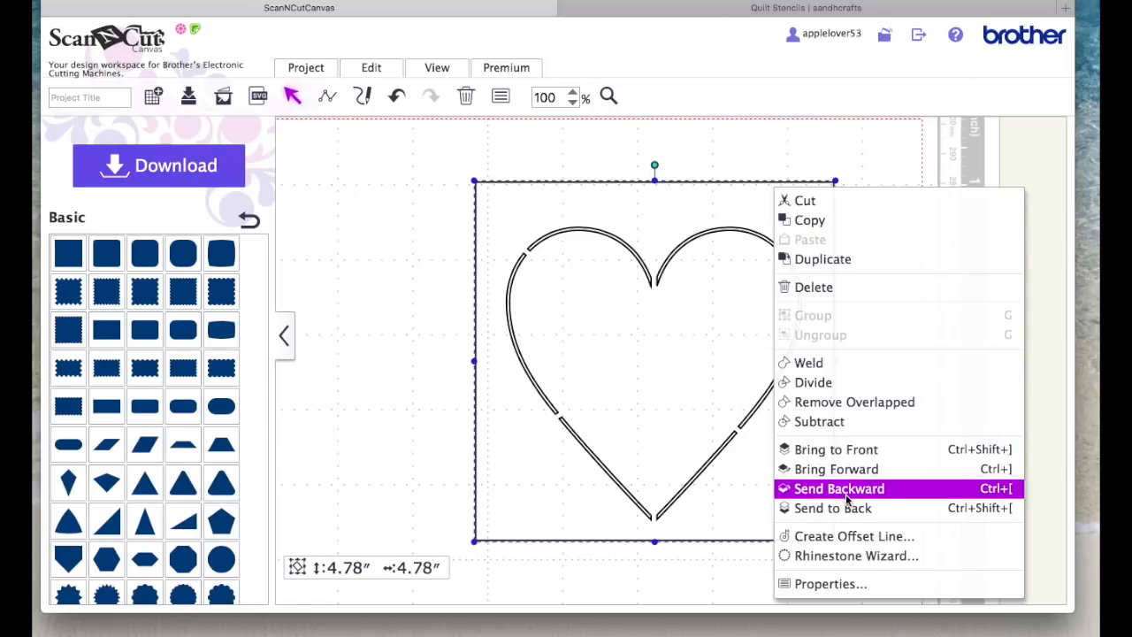
click(895, 506)
drag(355, 136, 832, 423)
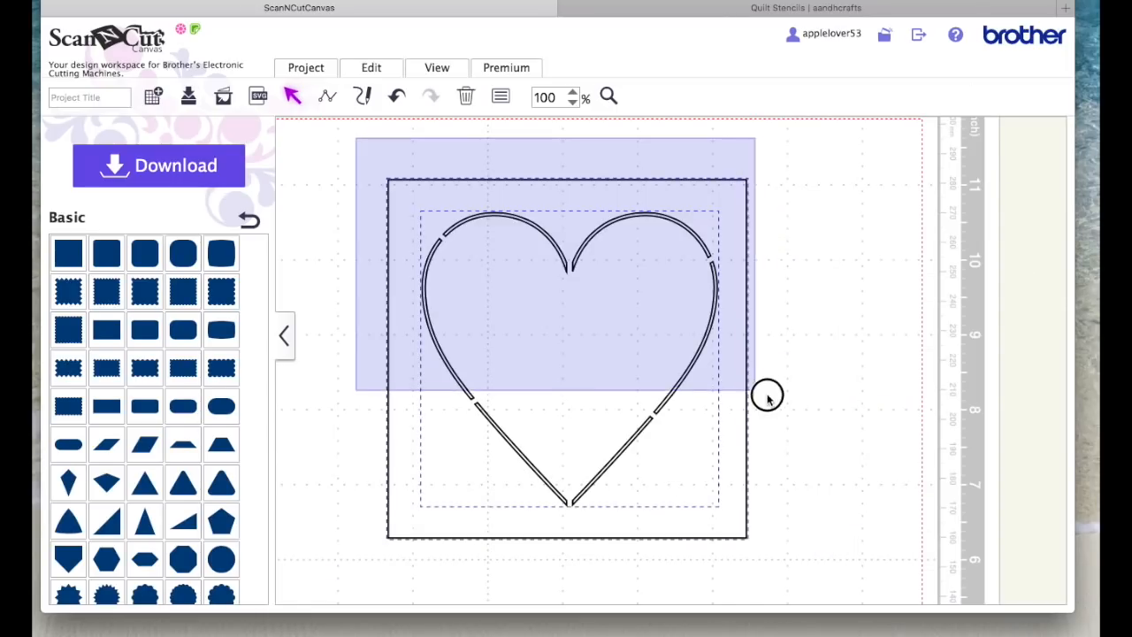
click(385, 69)
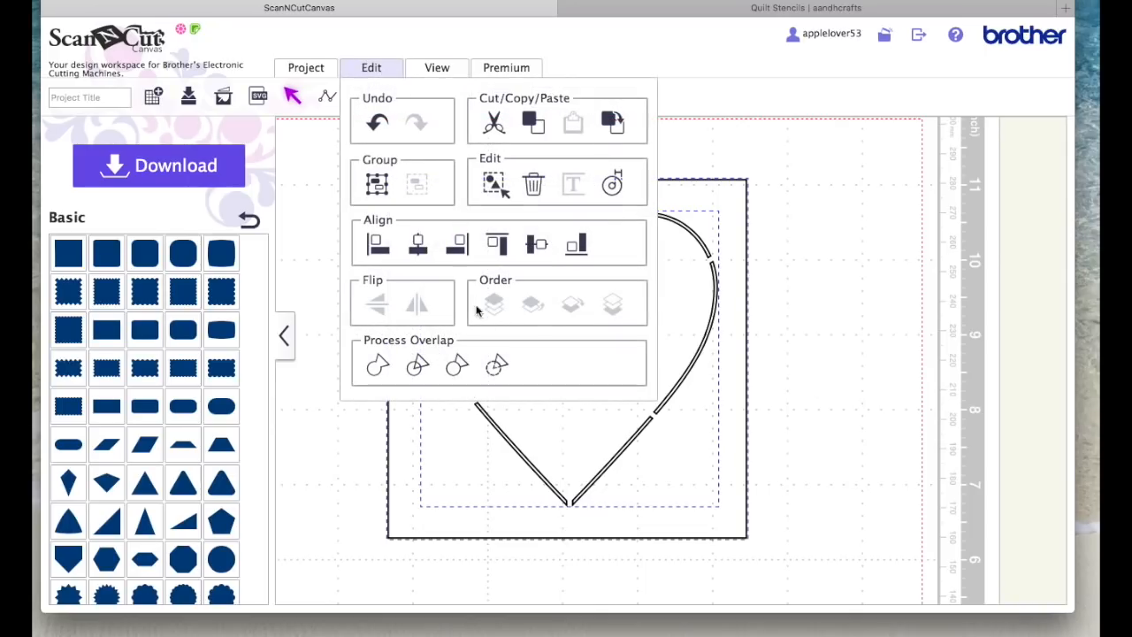
click(501, 361)
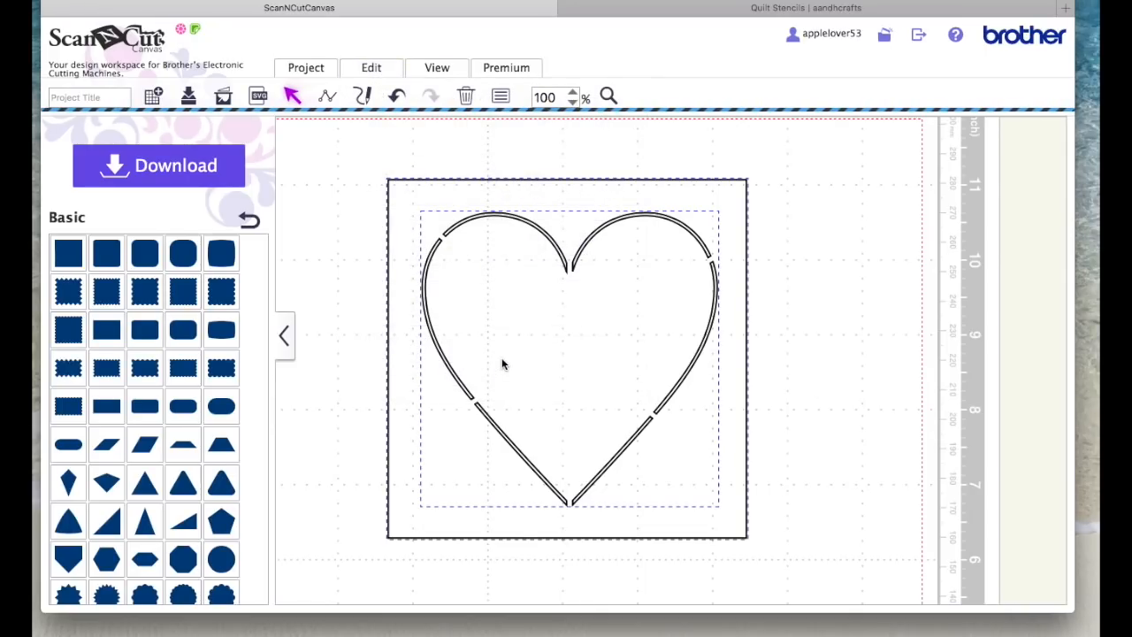
drag(550, 192, 633, 180)
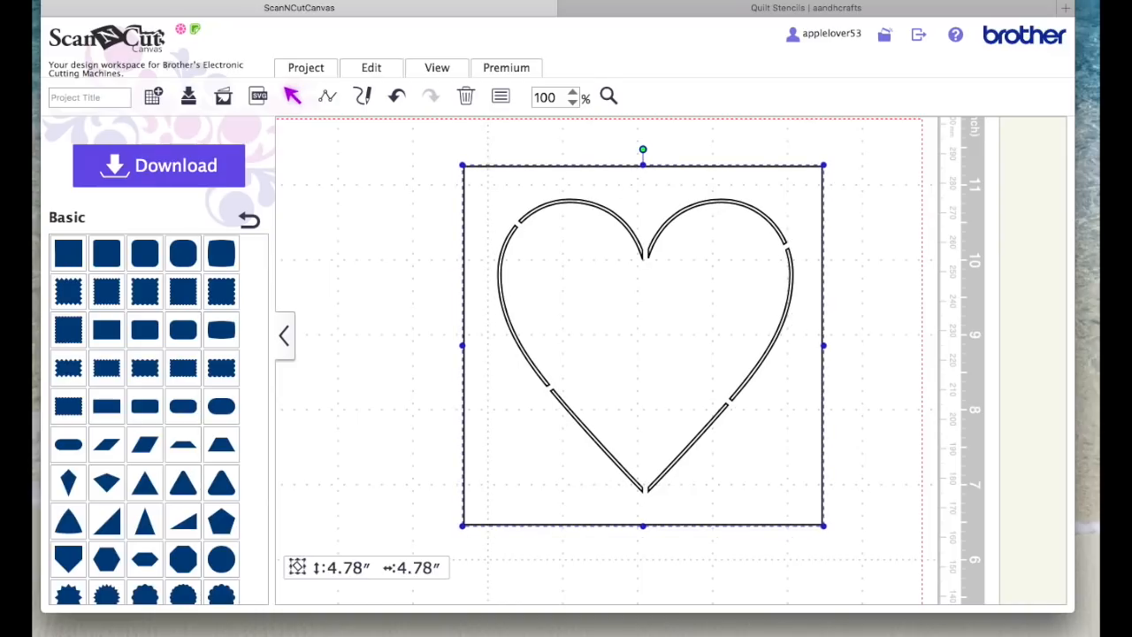
Step: Give the square heart stencil a dark purple fill and a matching outline colour, and shift it slightly across the mat
click(501, 97)
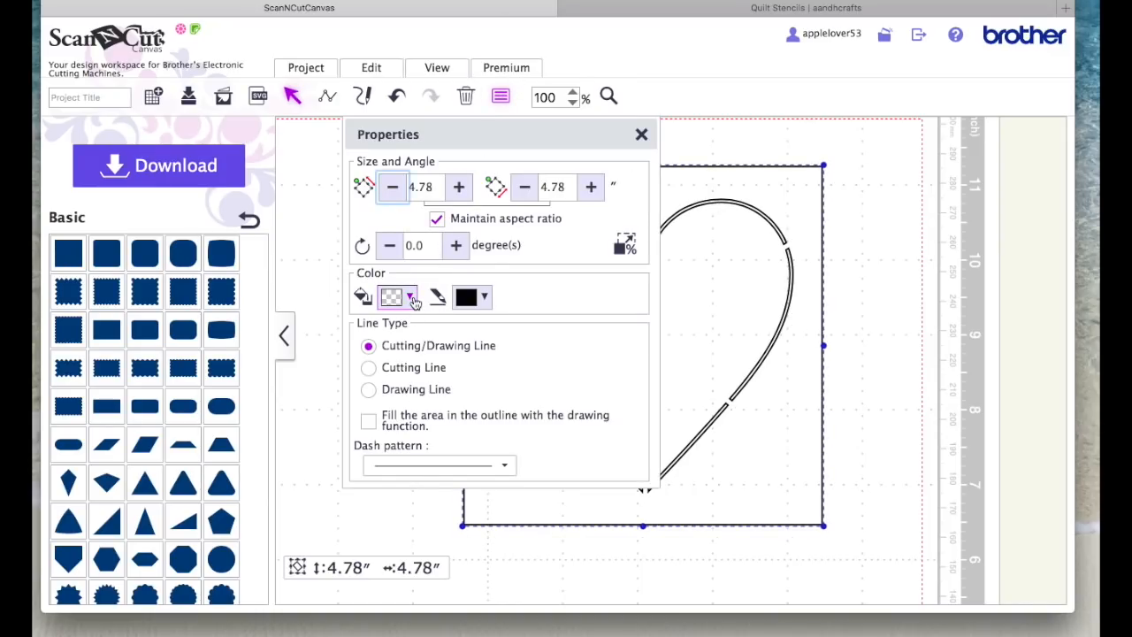
click(410, 298)
click(461, 494)
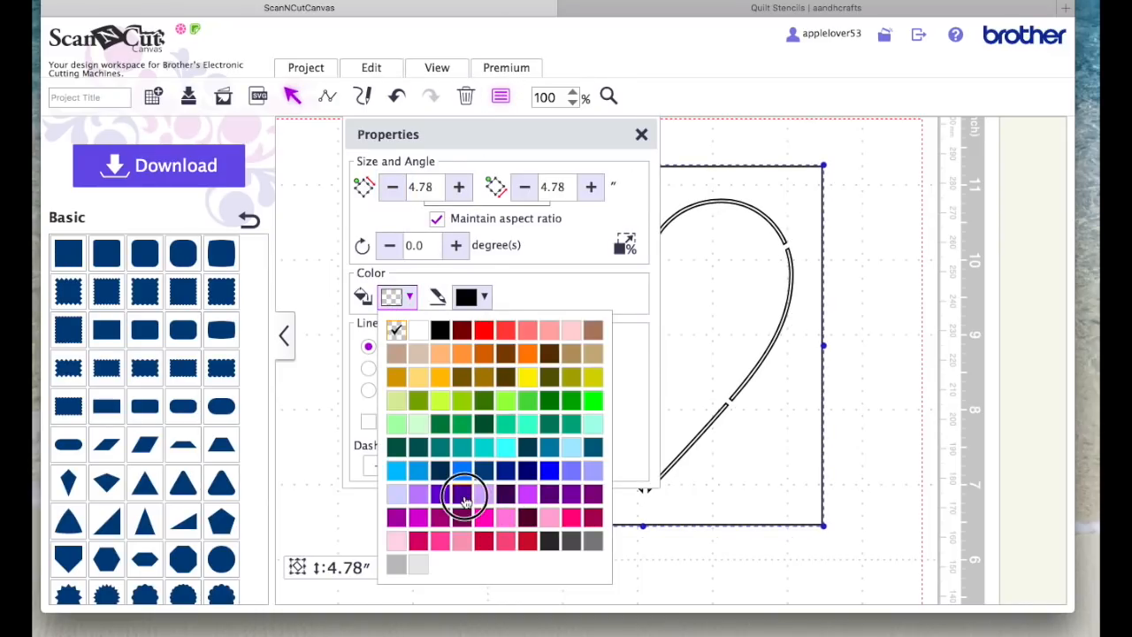
click(489, 298)
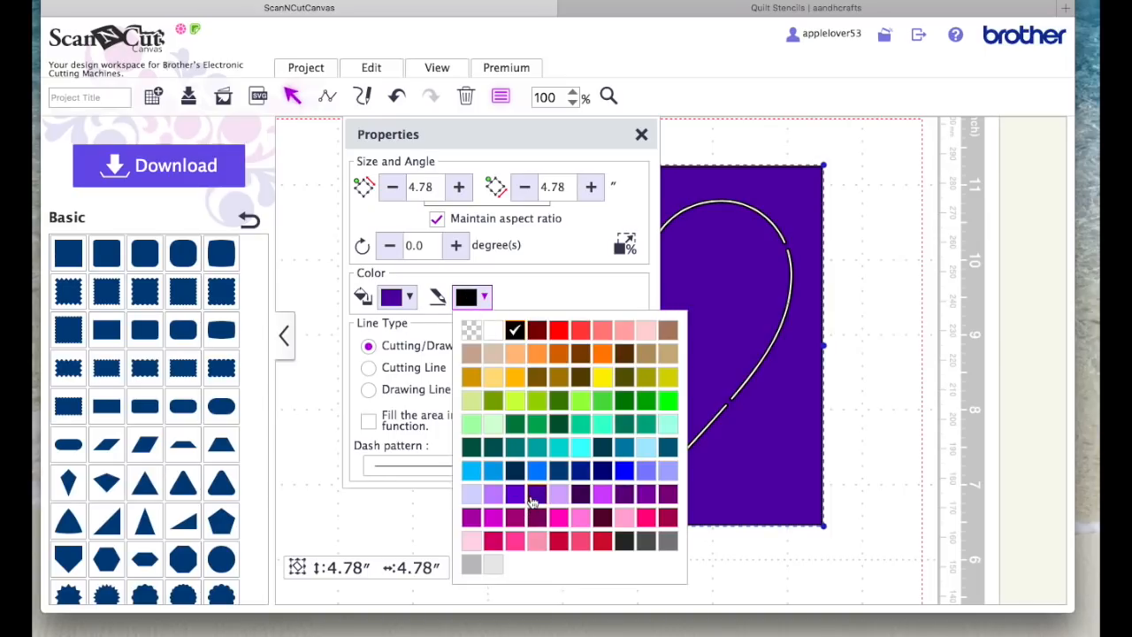
click(536, 498)
click(641, 135)
click(846, 192)
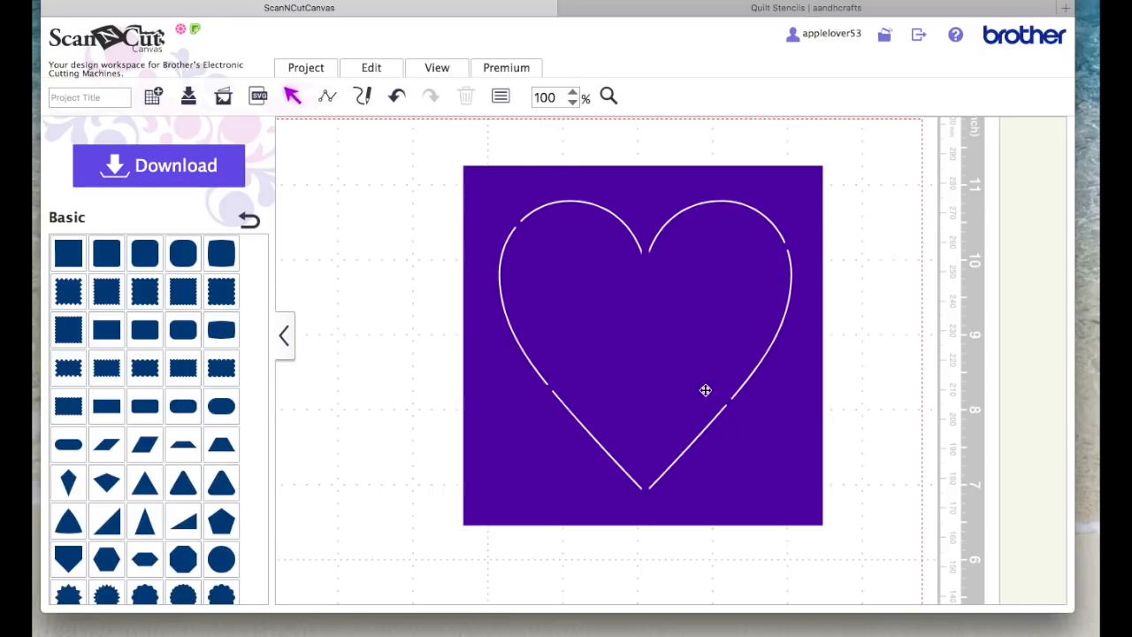
drag(707, 327, 769, 322)
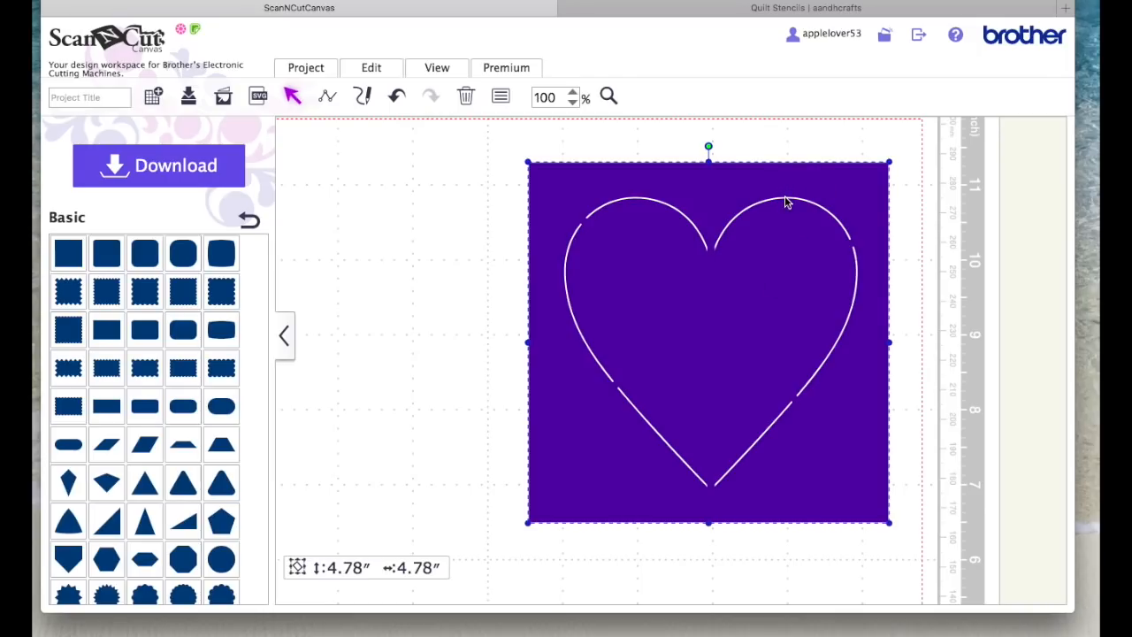
Step: Fit the view to the mat and undo the stencil's moves, colouring, subtraction and reordering, back to before the square was centred on the heart
click(435, 69)
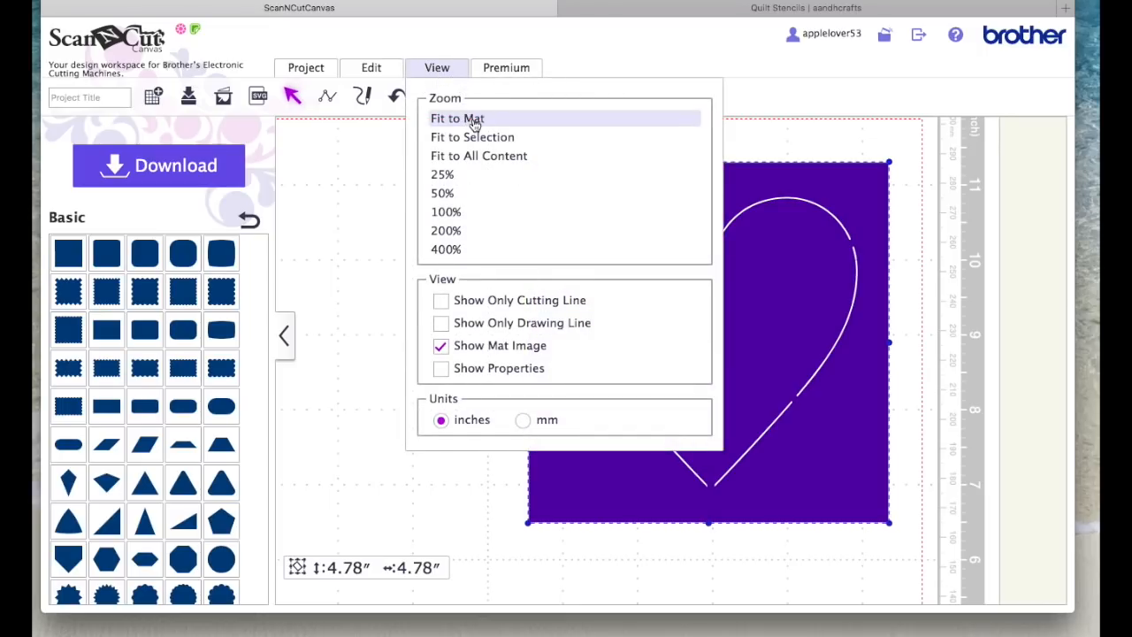
click(474, 124)
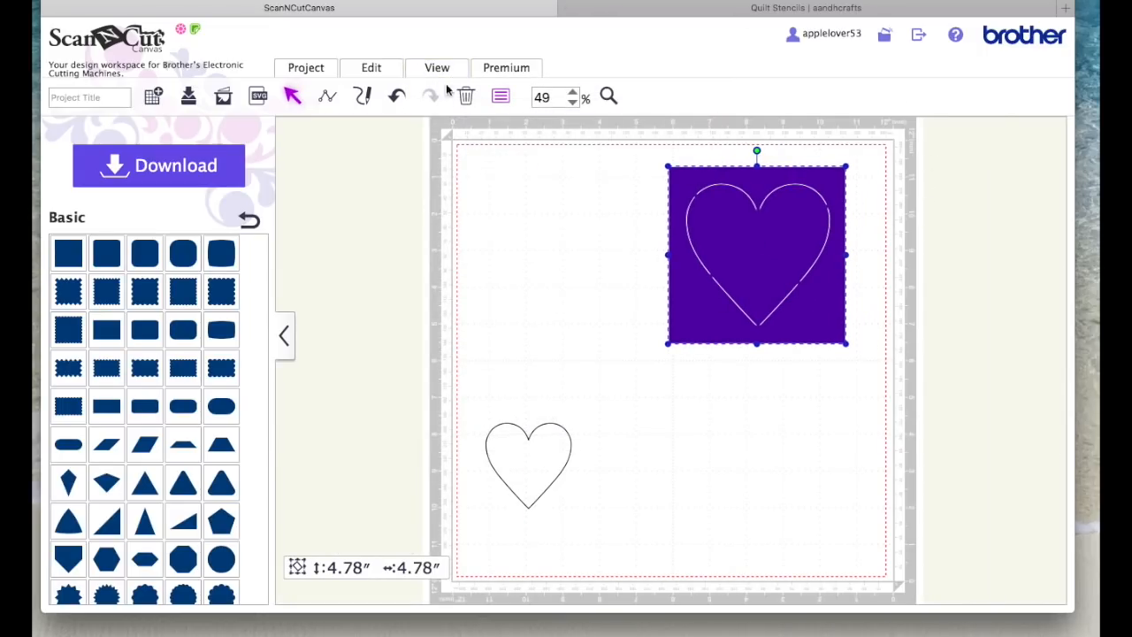
click(397, 97)
click(397, 97)
click(397, 98)
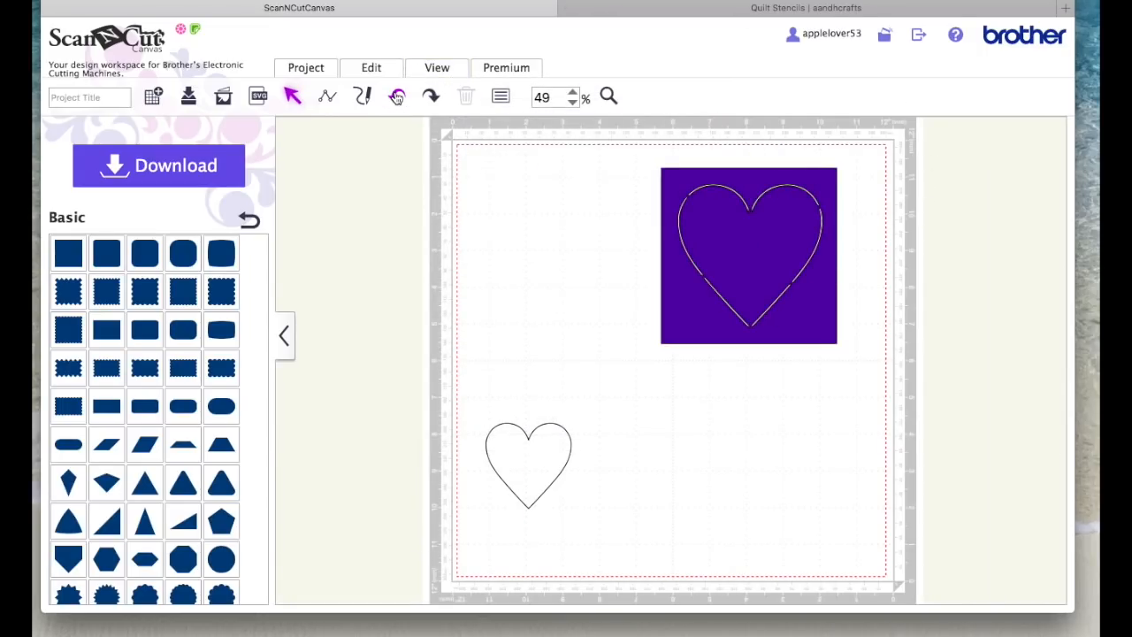
click(397, 97)
click(397, 97)
click(397, 97)
click(398, 97)
click(397, 98)
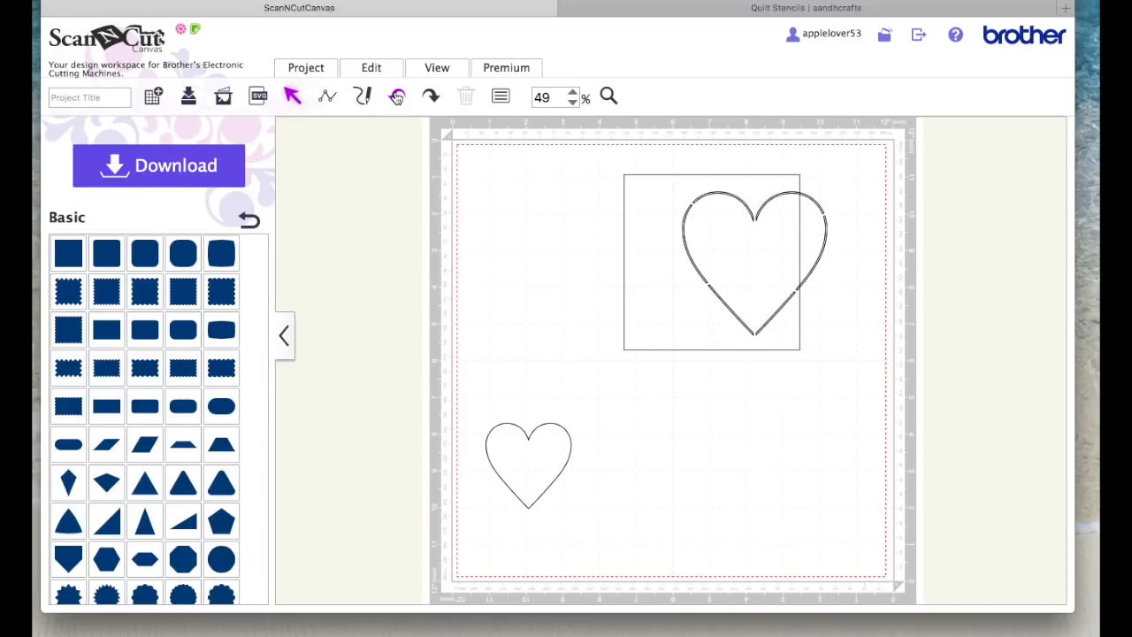
Step: Clear working space by moving the empty square off the mat's edge and shifting both hearts upward
drag(669, 230, 947, 386)
mouse_move(774, 198)
mouse_down()
mouse_move(803, 184)
mouse_move(782, 194)
mouse_up()
drag(536, 458, 563, 345)
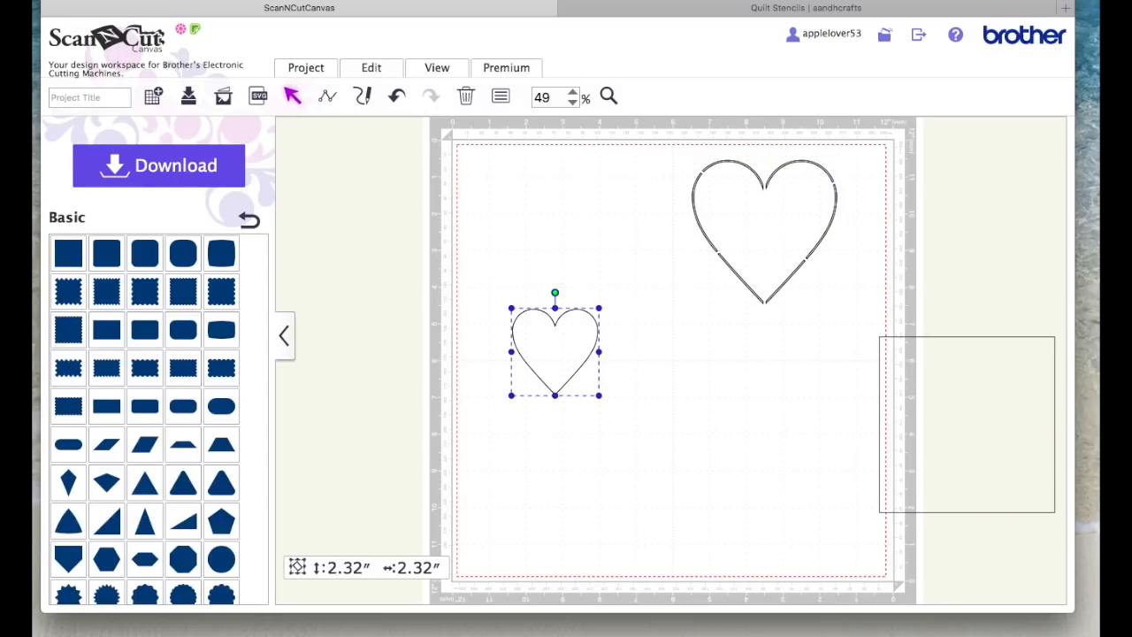
Step: Create an inward offset line with 0.04 inches spacing for the small heart, keeping the original outline
click(371, 68)
click(614, 182)
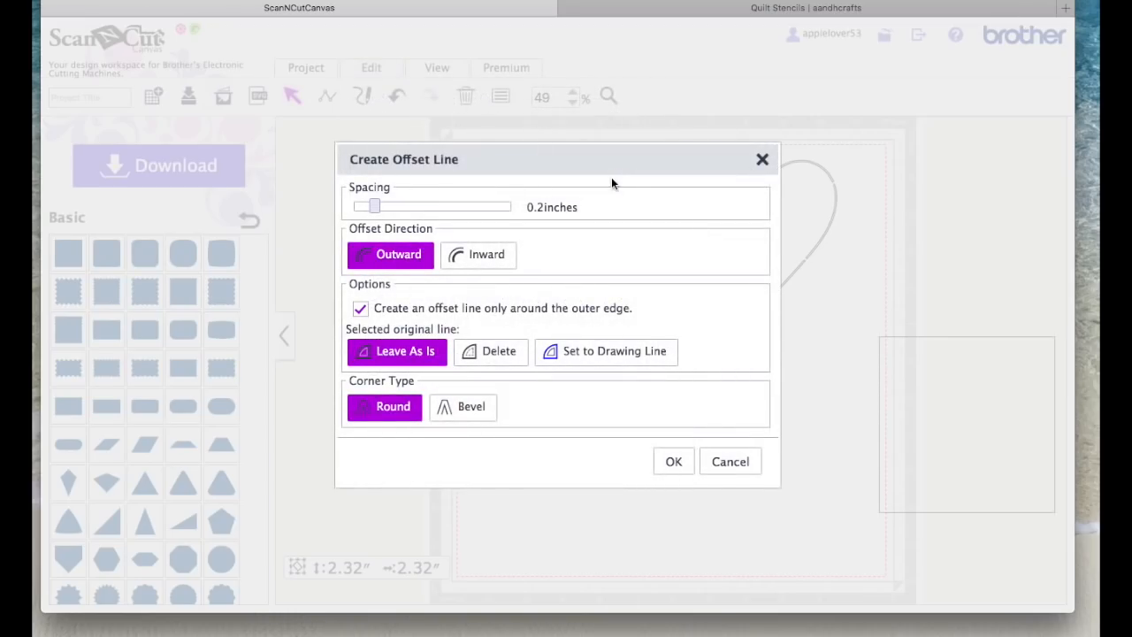
drag(385, 212, 349, 206)
click(489, 257)
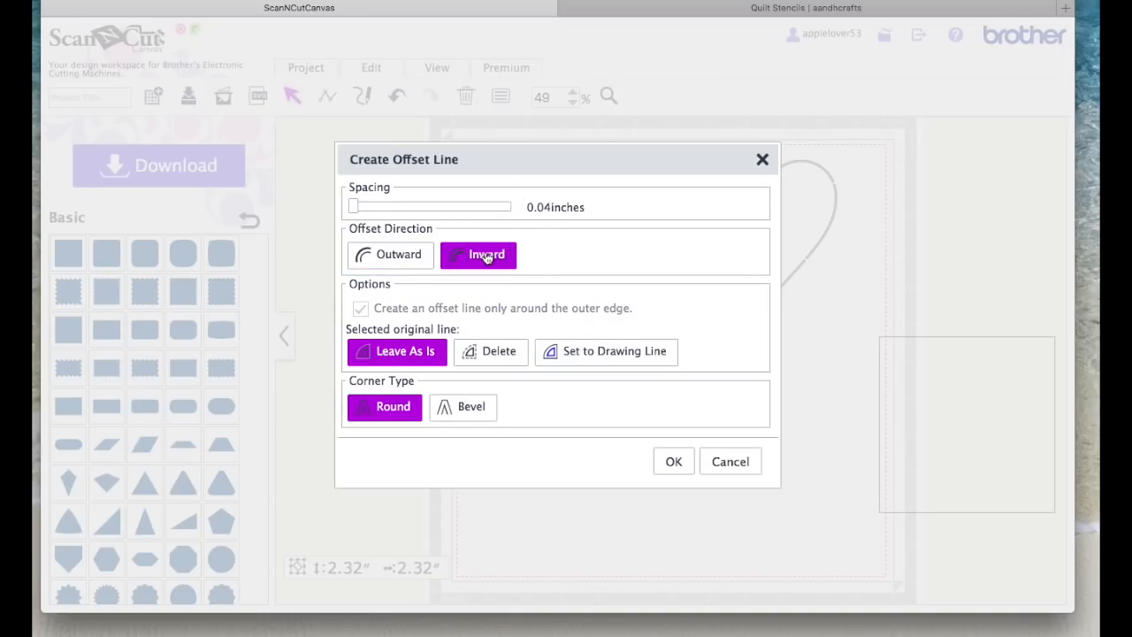
click(673, 462)
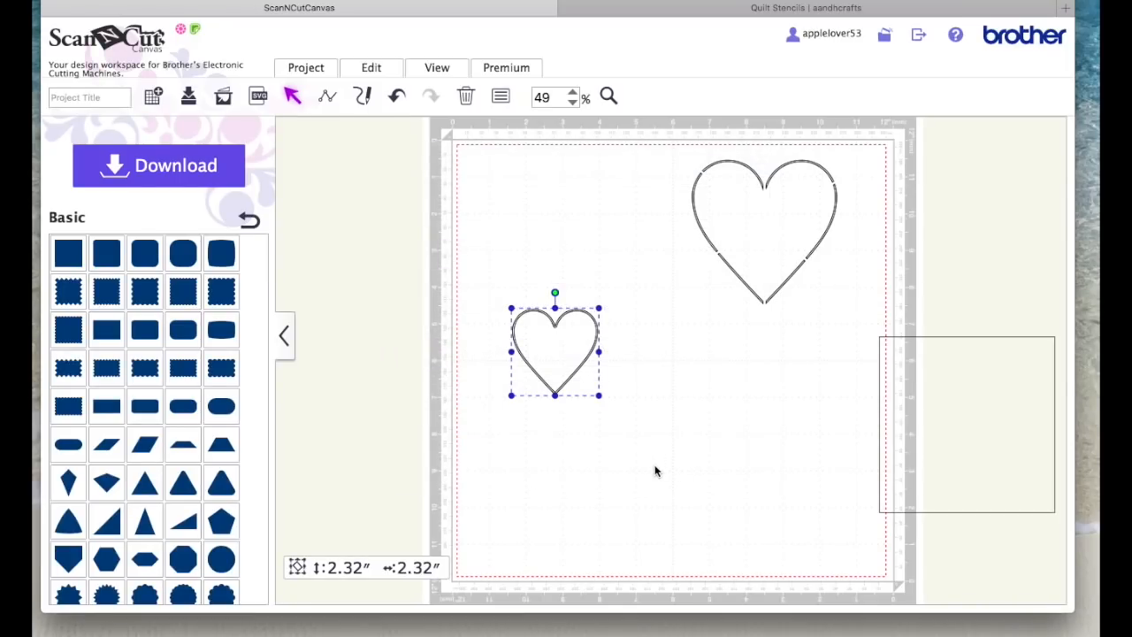
click(654, 470)
click(560, 357)
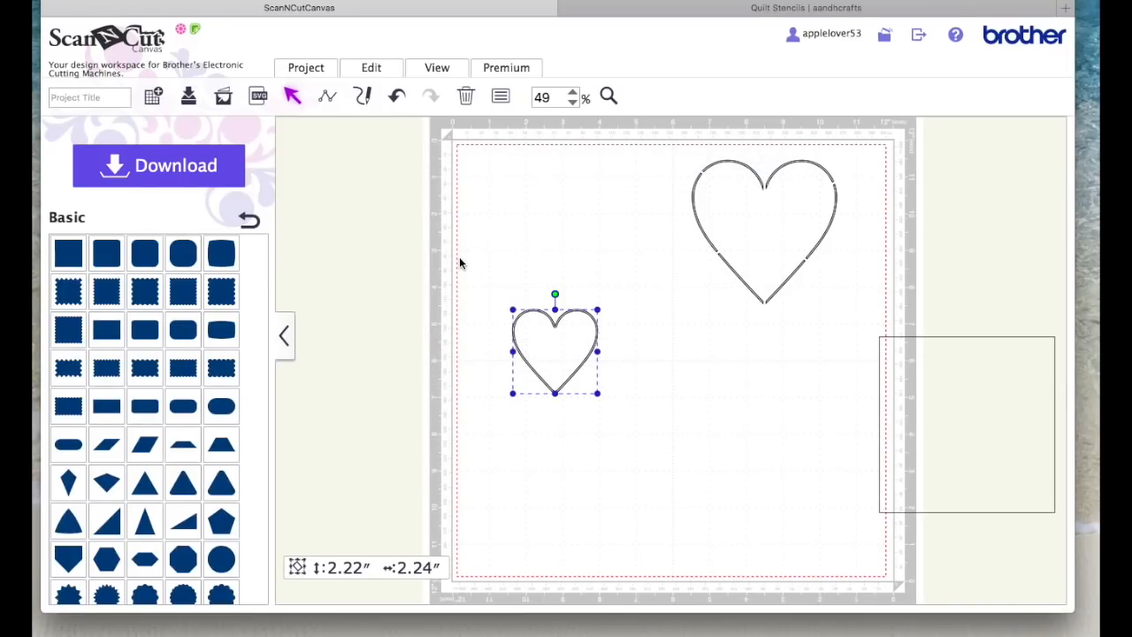
Step: Subtract the inner outline from the small heart to form a narrow channel, and move that heart higher on the mat
drag(457, 256, 638, 434)
click(372, 70)
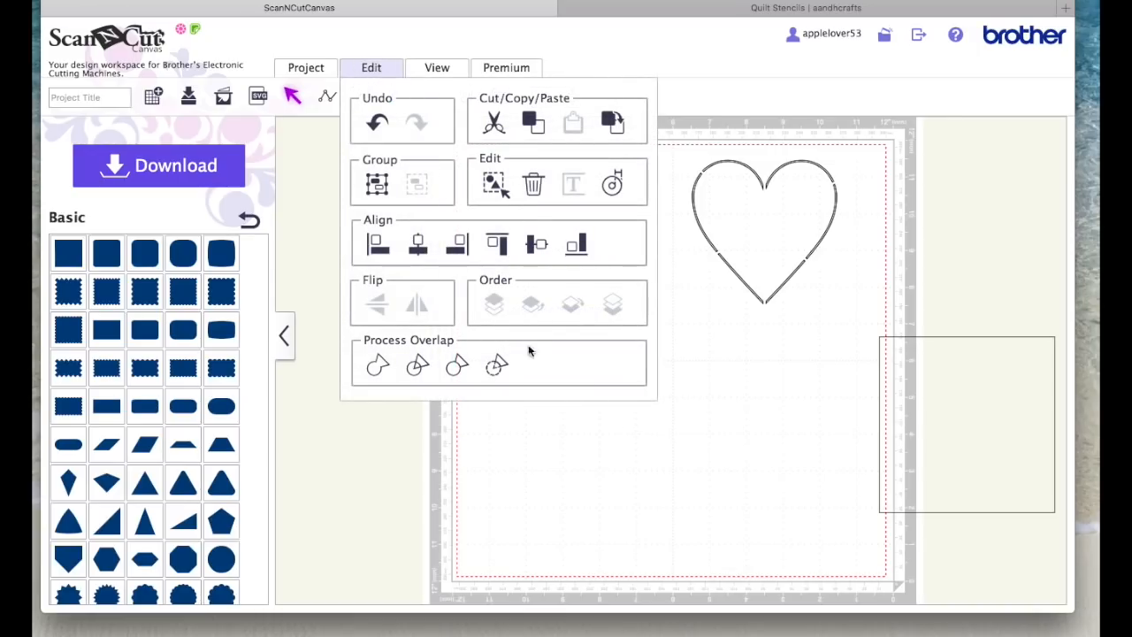
click(497, 363)
click(499, 362)
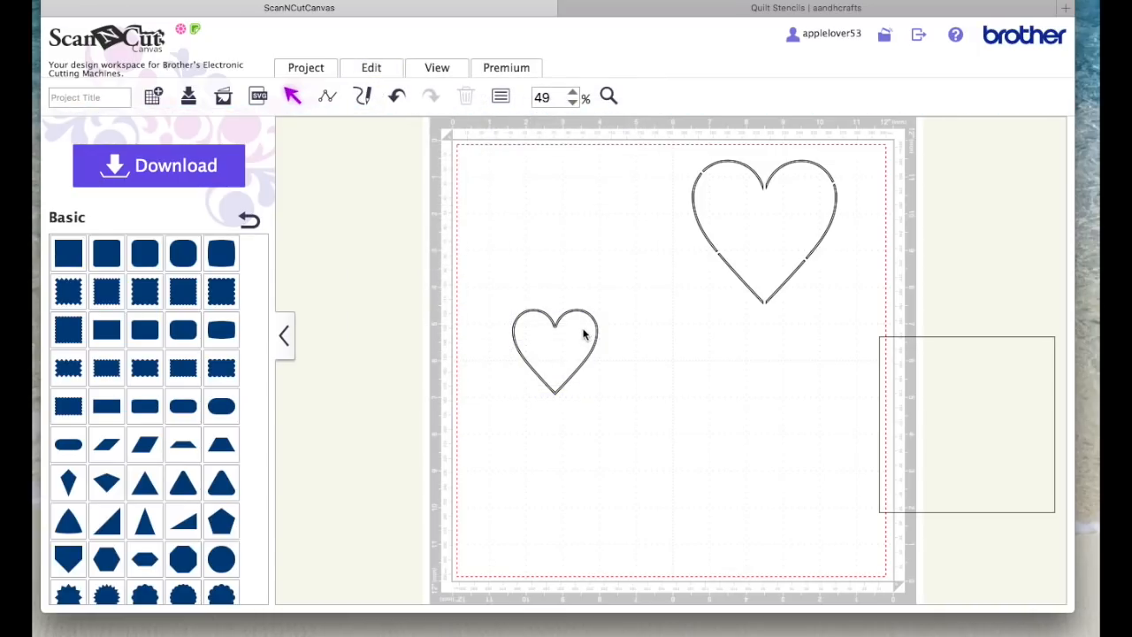
drag(588, 314, 576, 249)
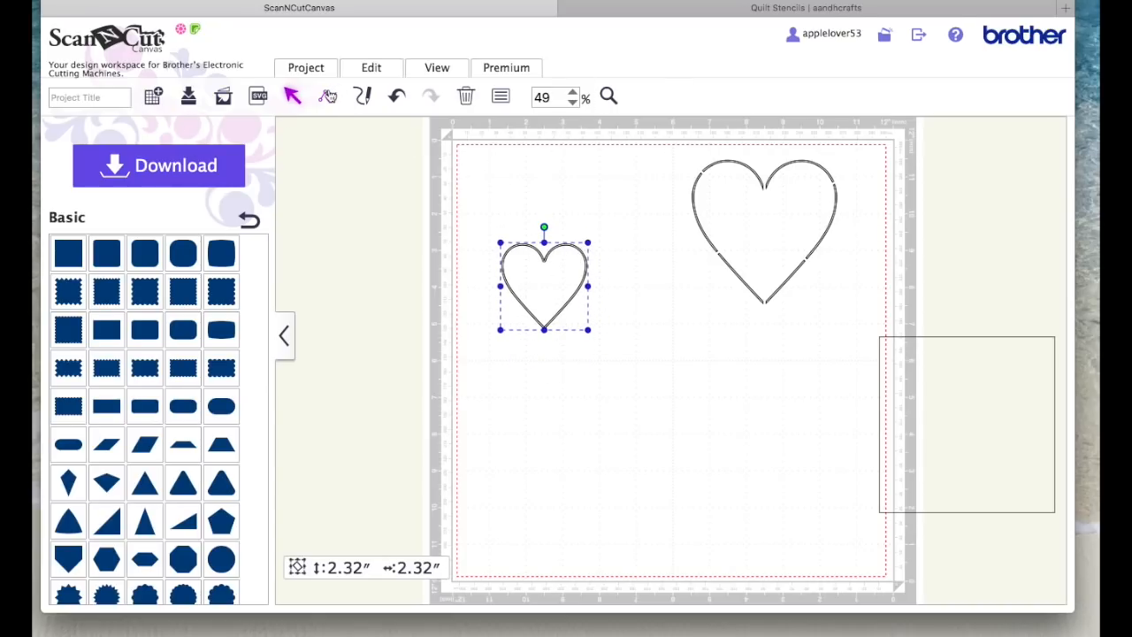
Step: Draw a vertical line about 4.12 inches tall beside the small heart and create a 0.04-inch outward offset around it
click(327, 95)
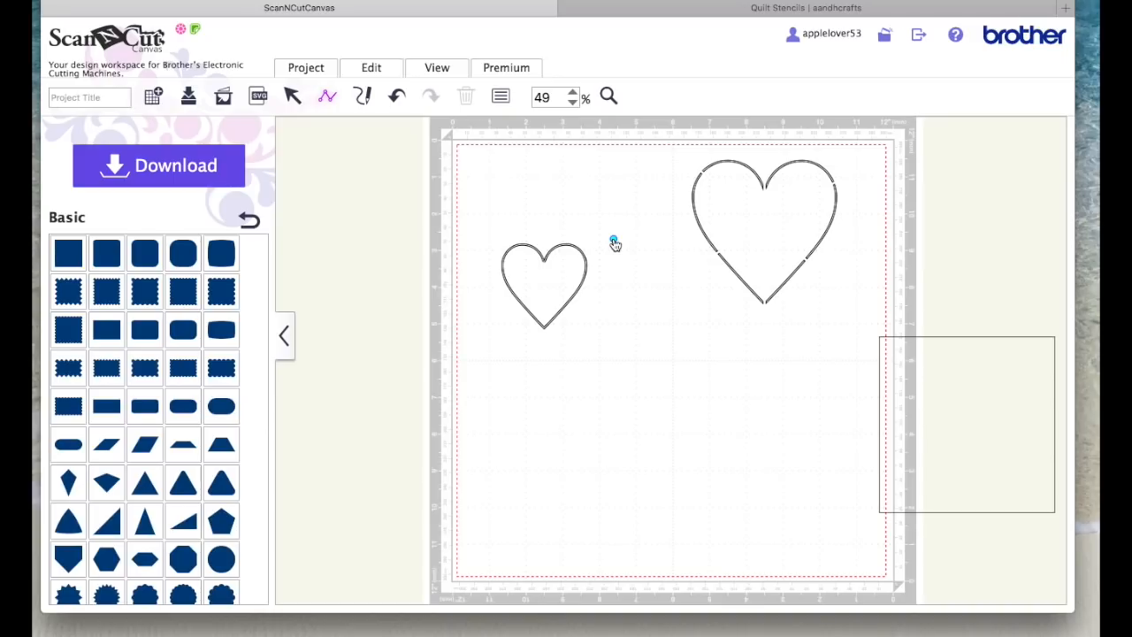
double_click(614, 394)
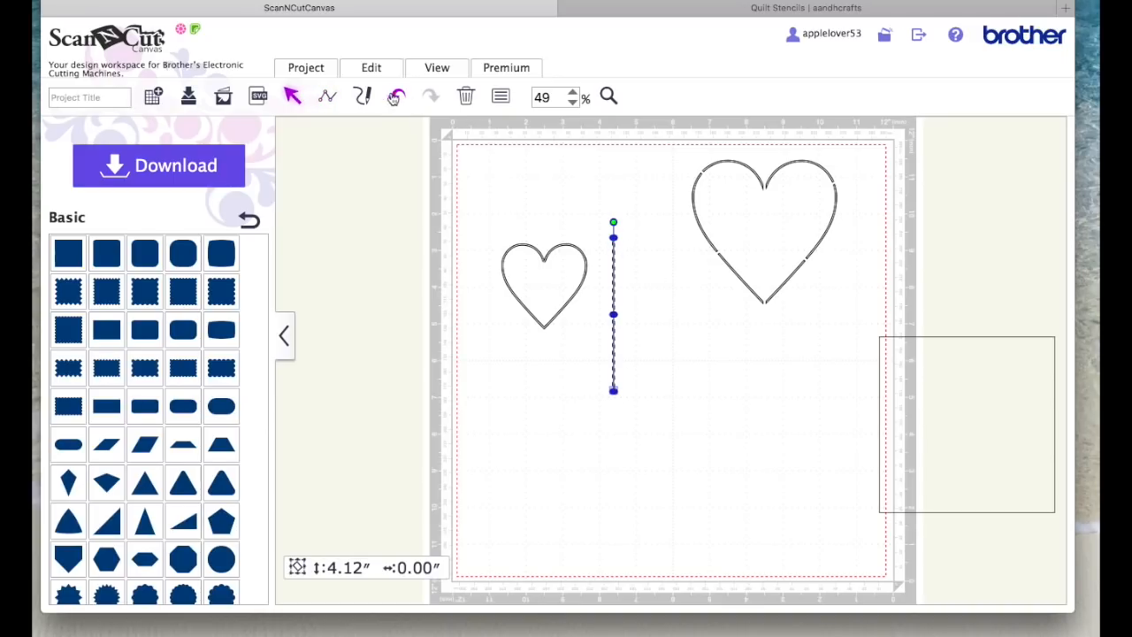
click(379, 71)
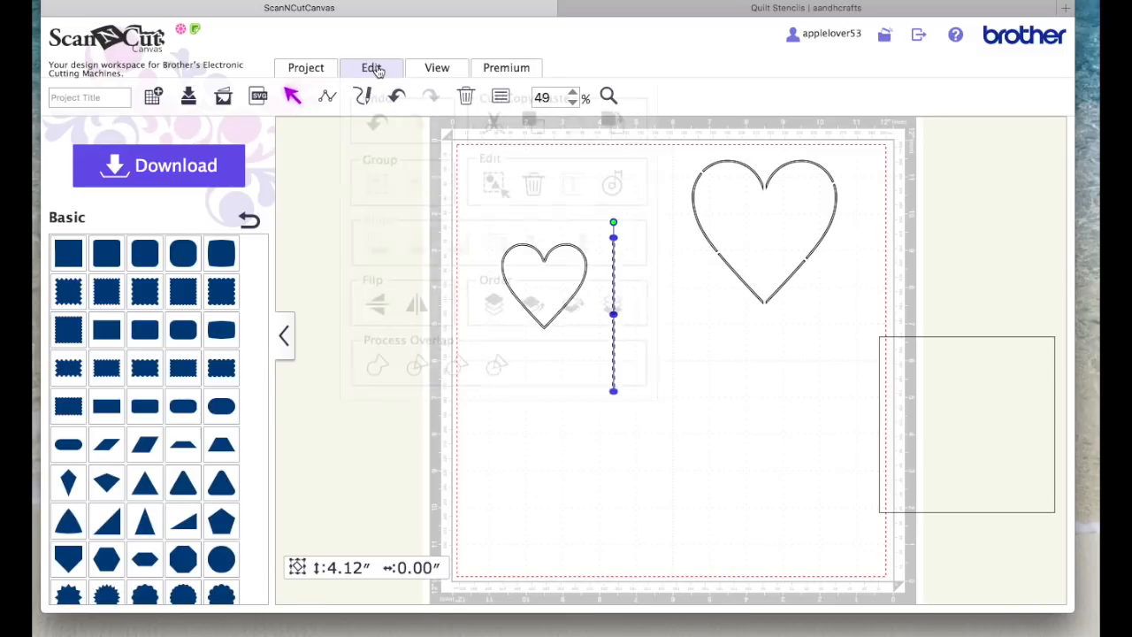
click(614, 187)
drag(374, 209, 351, 205)
click(377, 254)
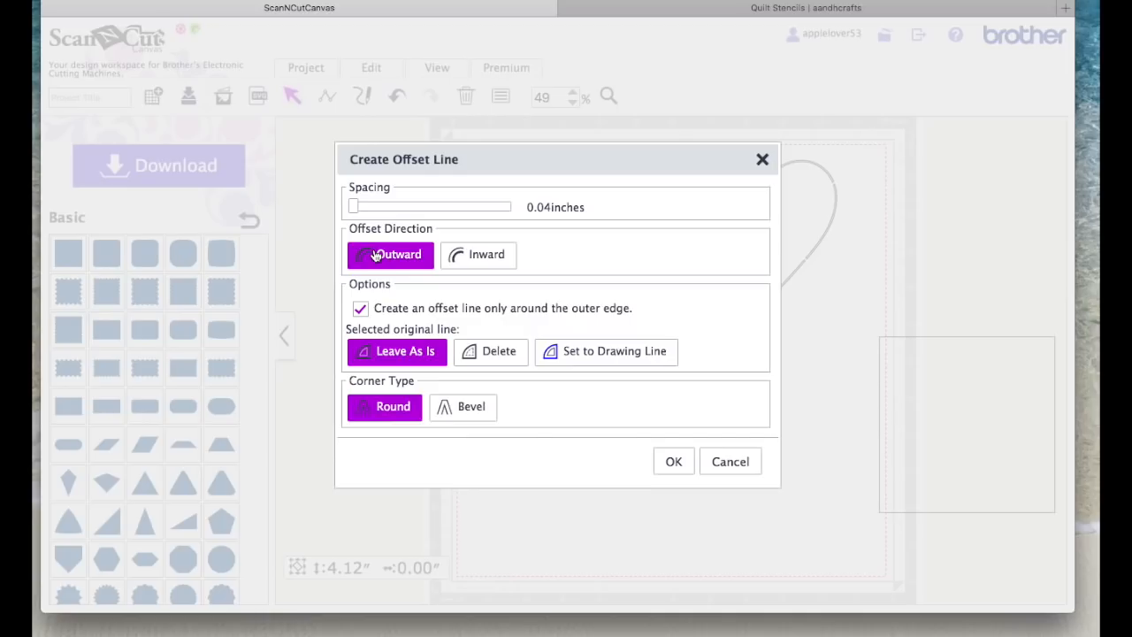
click(673, 459)
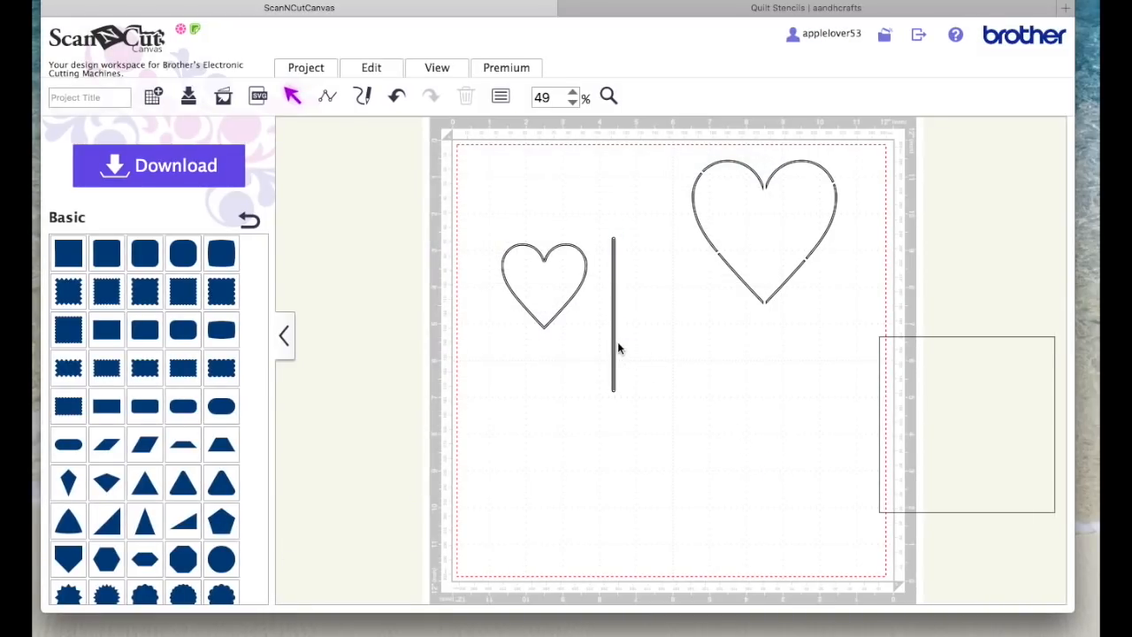
Step: Place the offset bar vertically over the middle of the small heart and delete the original single line
drag(612, 347, 541, 329)
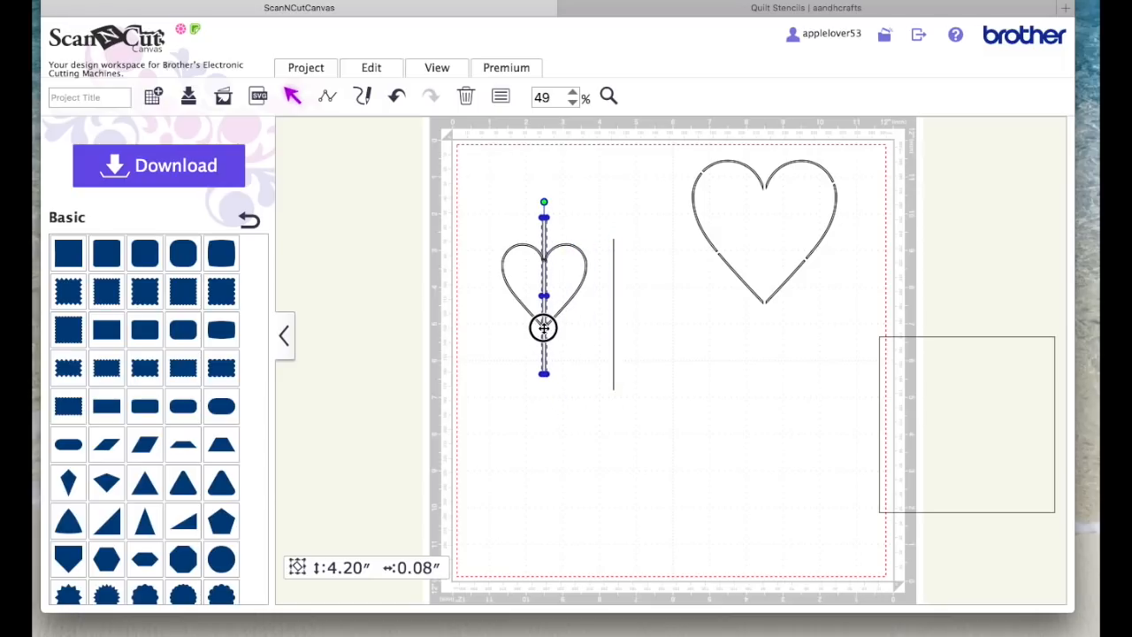
click(614, 346)
key(Delete)
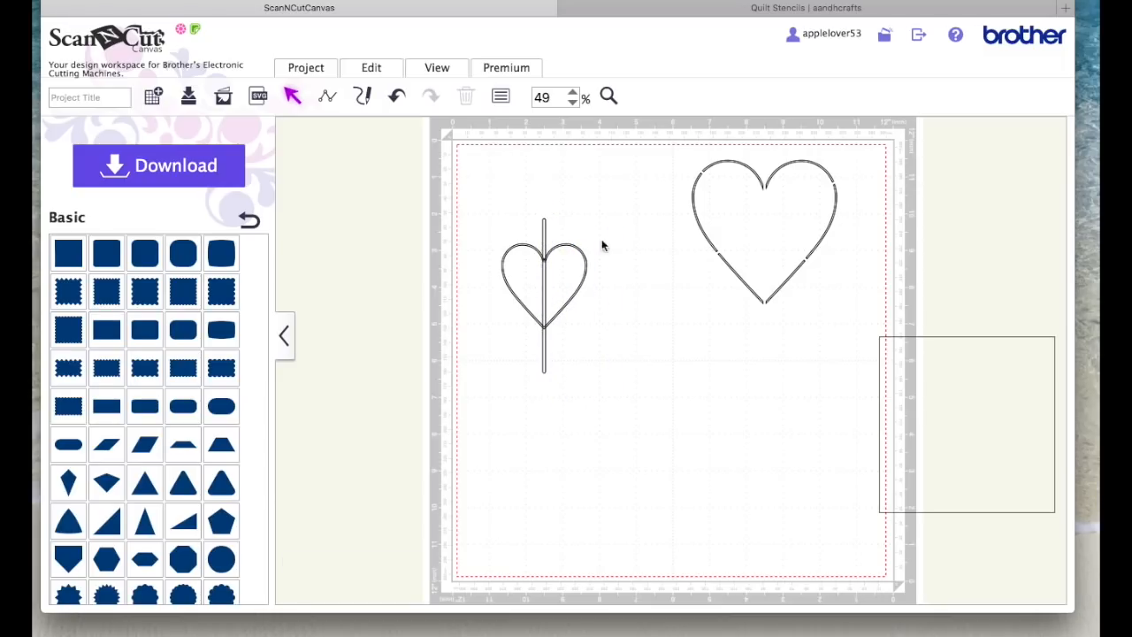
Step: Align the vertical bar and the small heart on their horizontal centres
drag(478, 212, 611, 371)
click(376, 69)
click(419, 244)
click(624, 356)
Step: Duplicate the vertical bar and set the copy aside between the two hearts
click(543, 232)
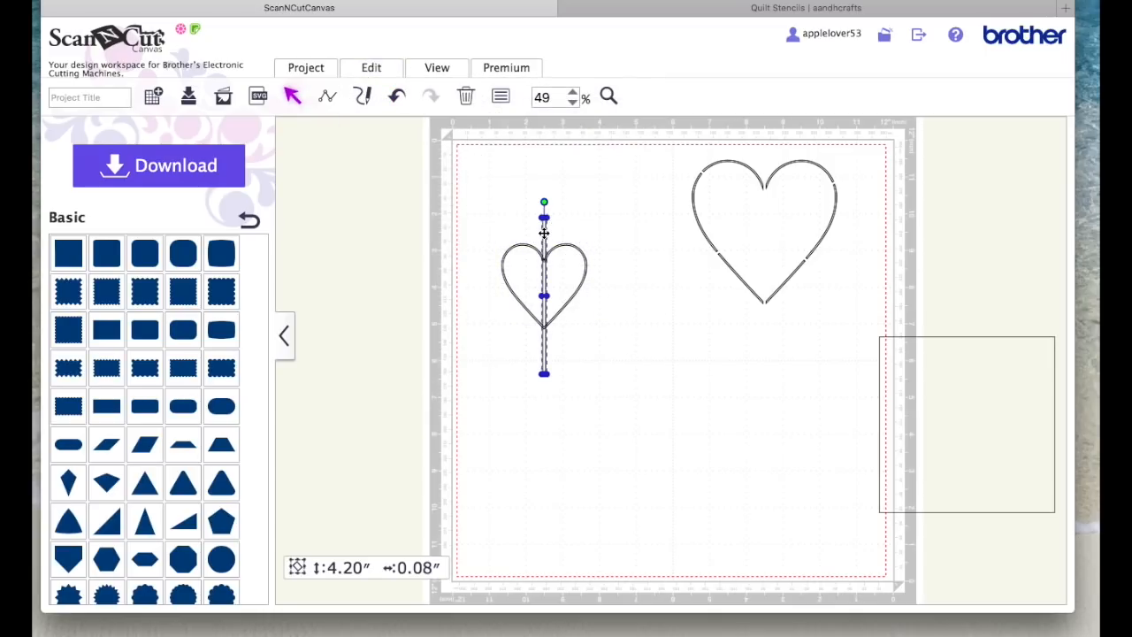
right_click(544, 232)
click(606, 258)
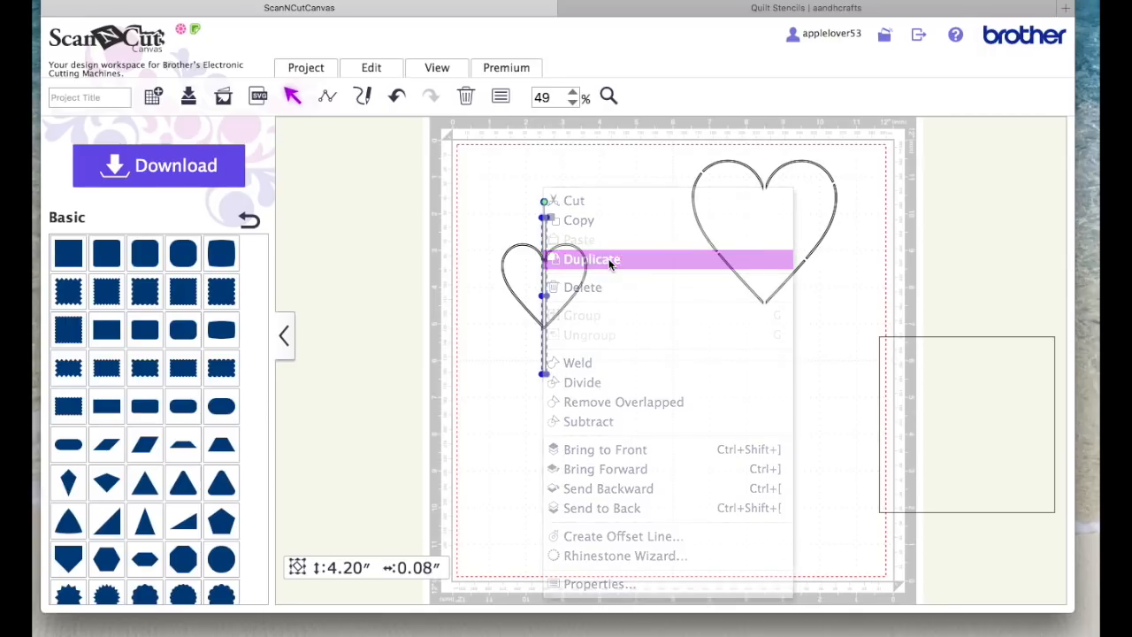
drag(559, 239, 673, 245)
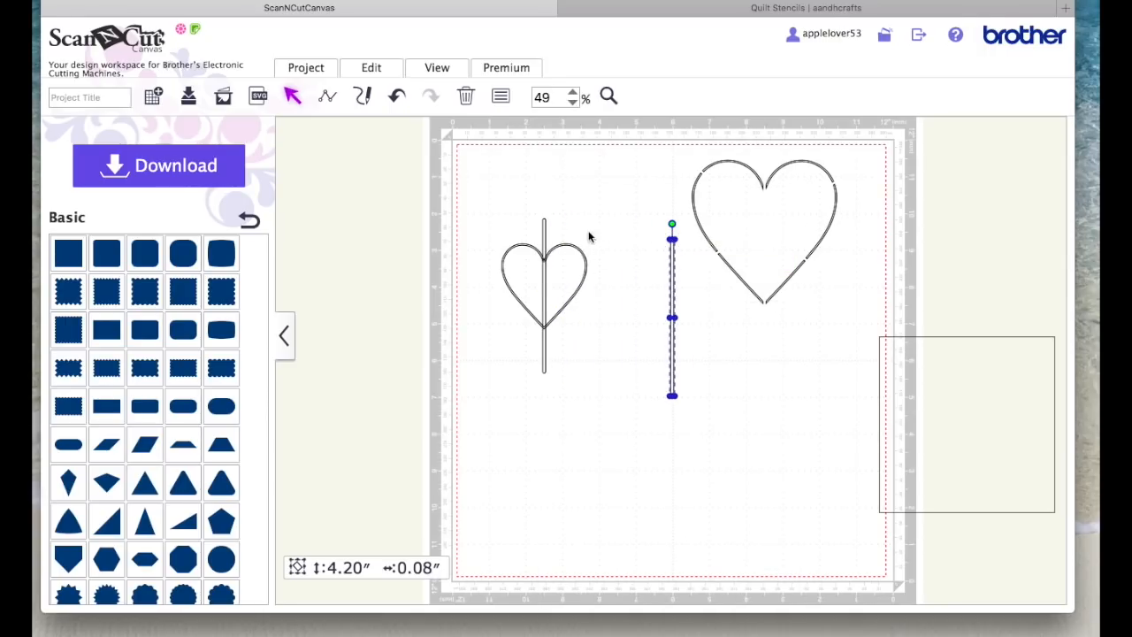
Step: Bring the bar over the small heart to the front and subtract it to split the channel at the cleft and the tip
click(544, 229)
right_click(544, 228)
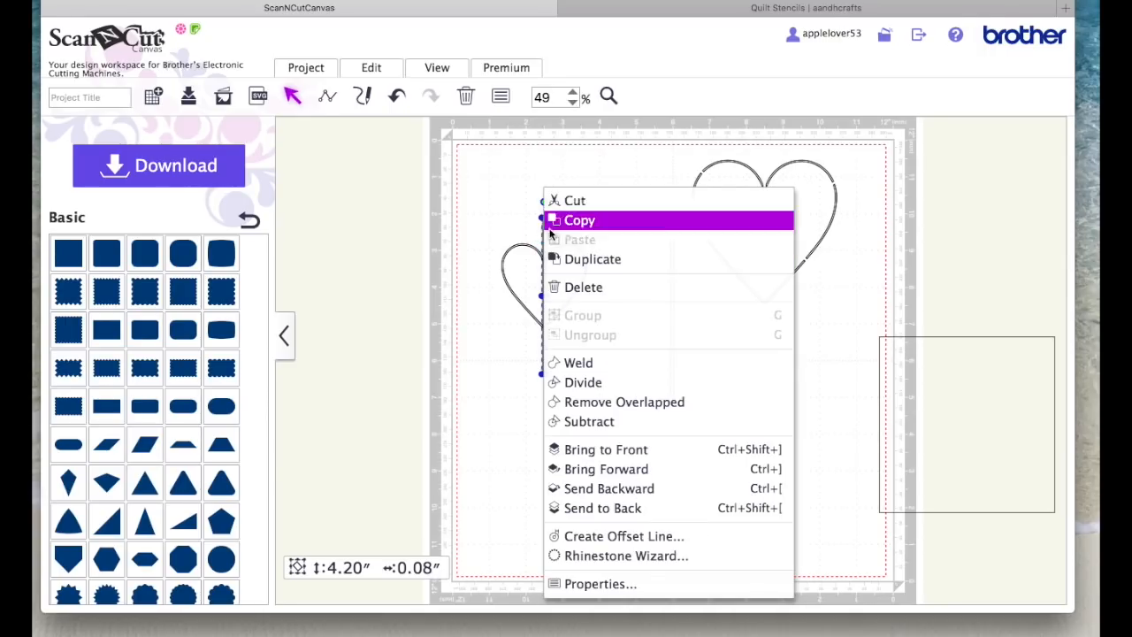
click(617, 449)
click(600, 458)
drag(459, 187, 635, 466)
click(387, 75)
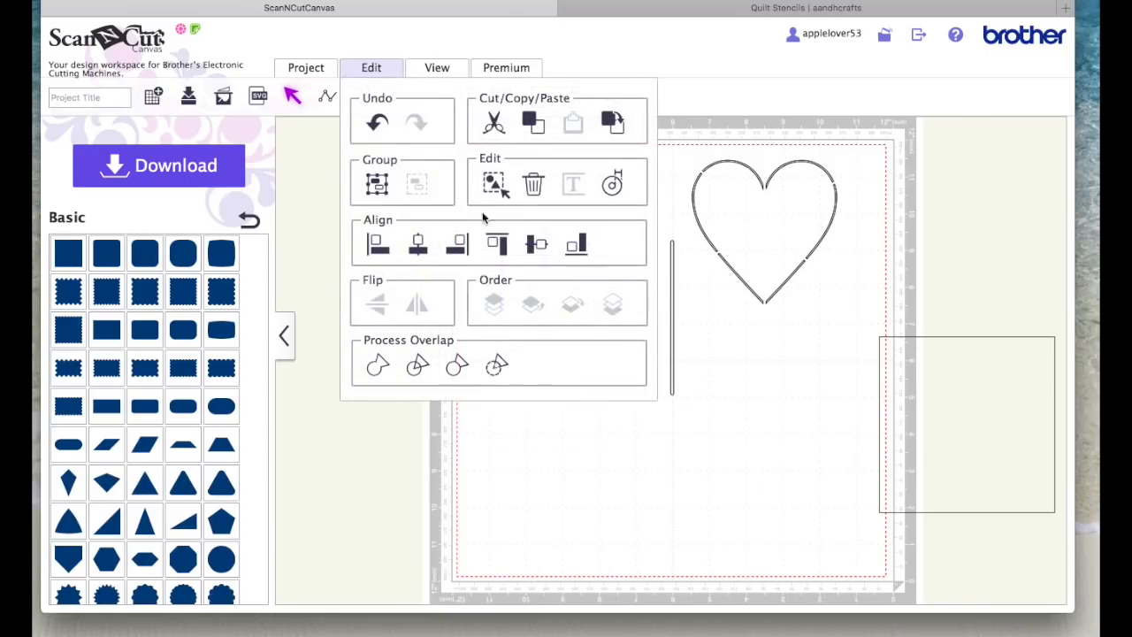
click(498, 367)
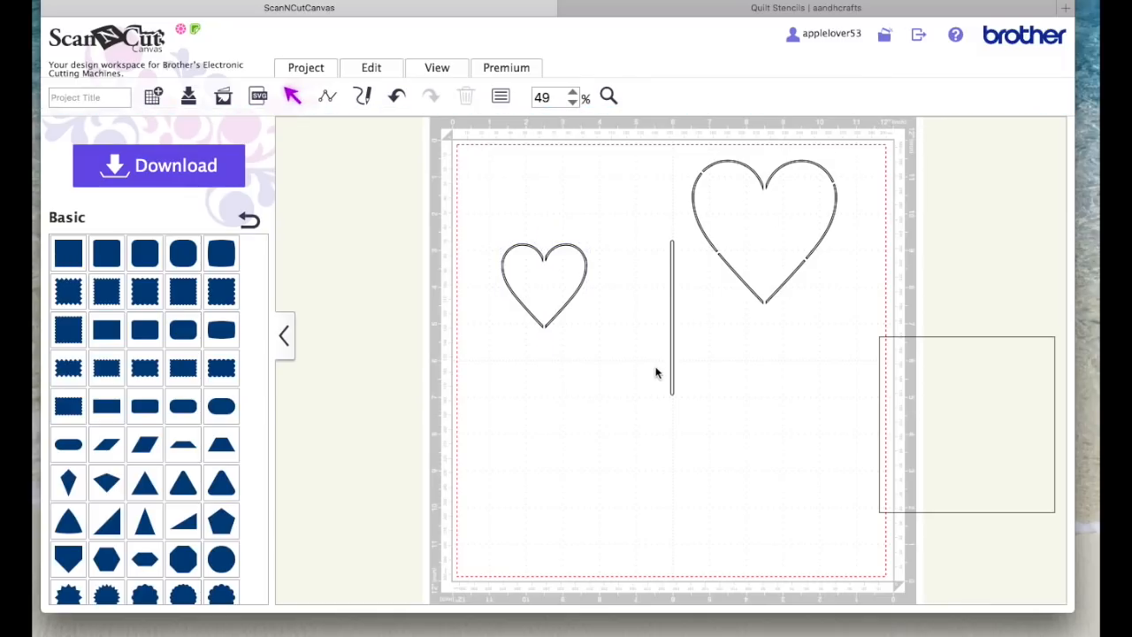
Step: Move the spare bar onto the small heart and rotate it to slope diagonally down to the right across its centre
drag(673, 318, 546, 281)
drag(548, 187, 468, 228)
drag(604, 326, 603, 324)
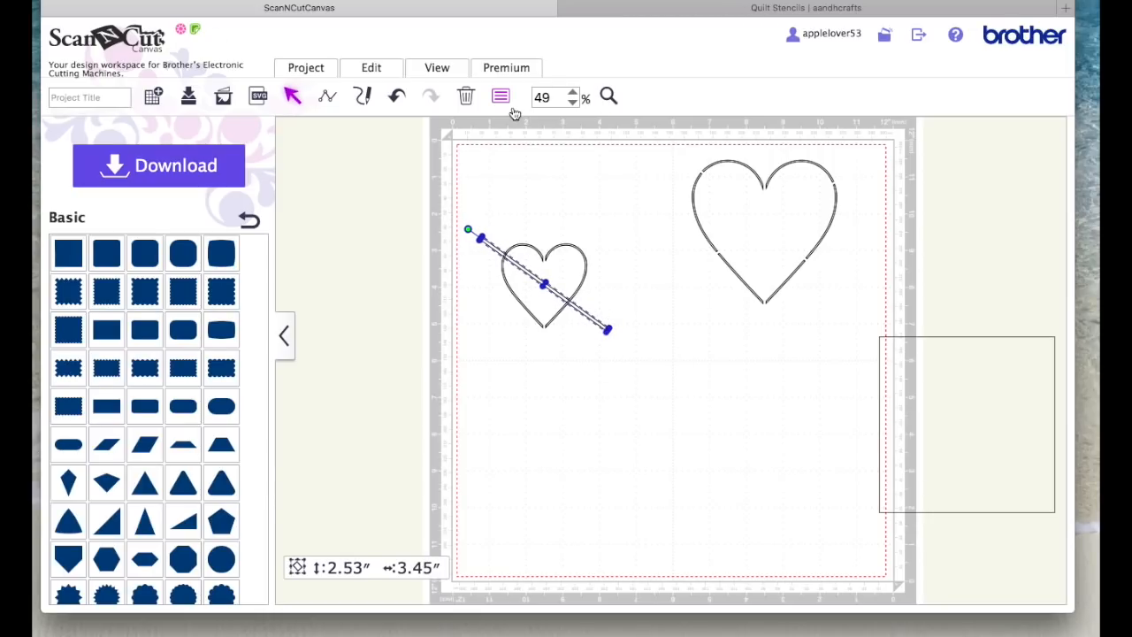
Step: Duplicate the diagonal bar, rotate the copy to the opposite slope and centre it so the bars cross over the small heart
right_click(586, 318)
click(622, 256)
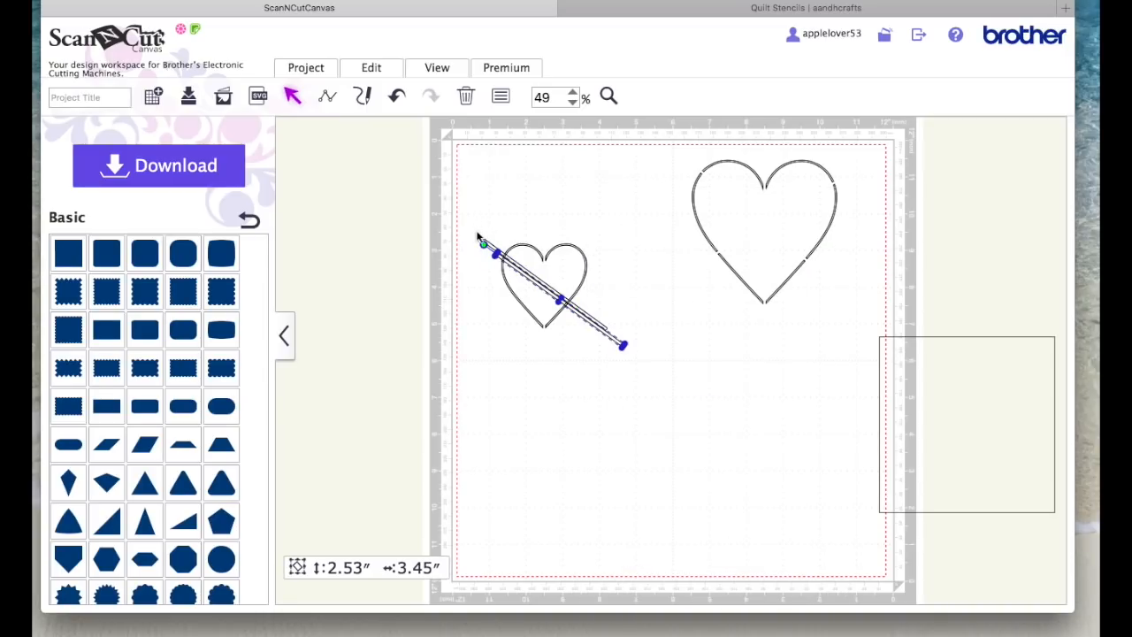
drag(486, 242, 612, 262)
click(607, 265)
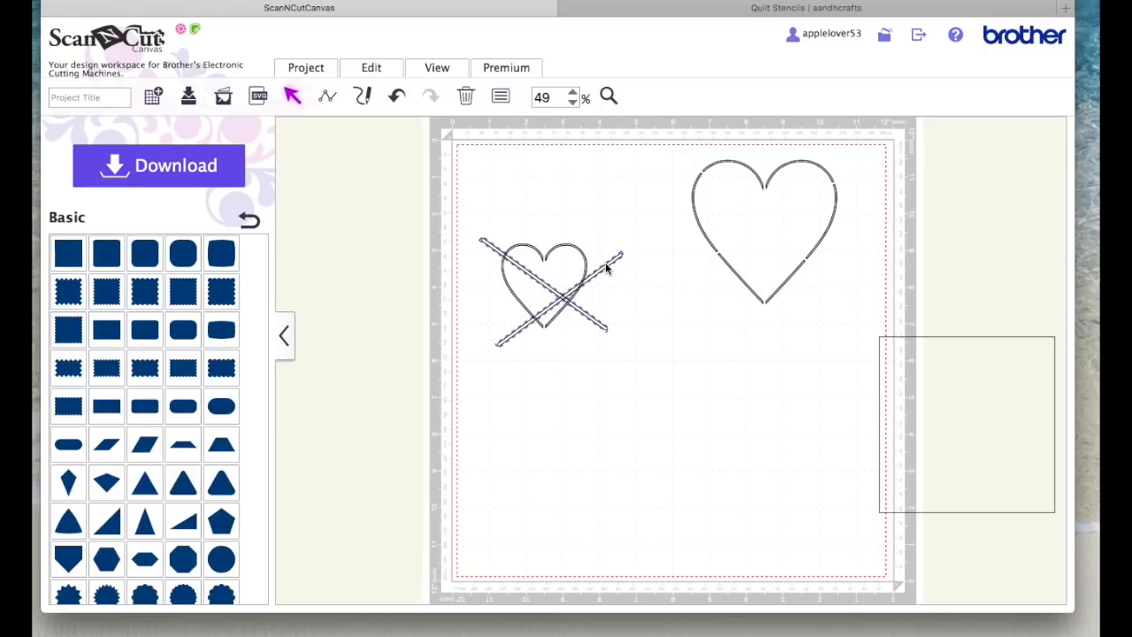
drag(610, 267, 586, 252)
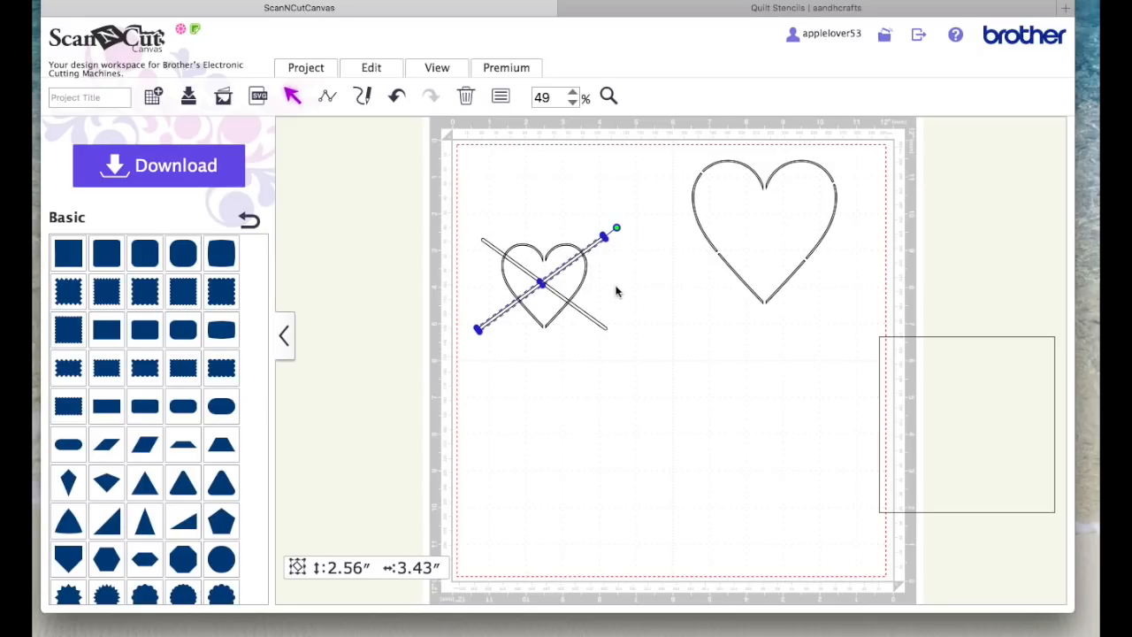
Step: Try to subtract the crossed bars together with the small heart selected, and undo the subtraction
click(630, 308)
drag(417, 187, 670, 389)
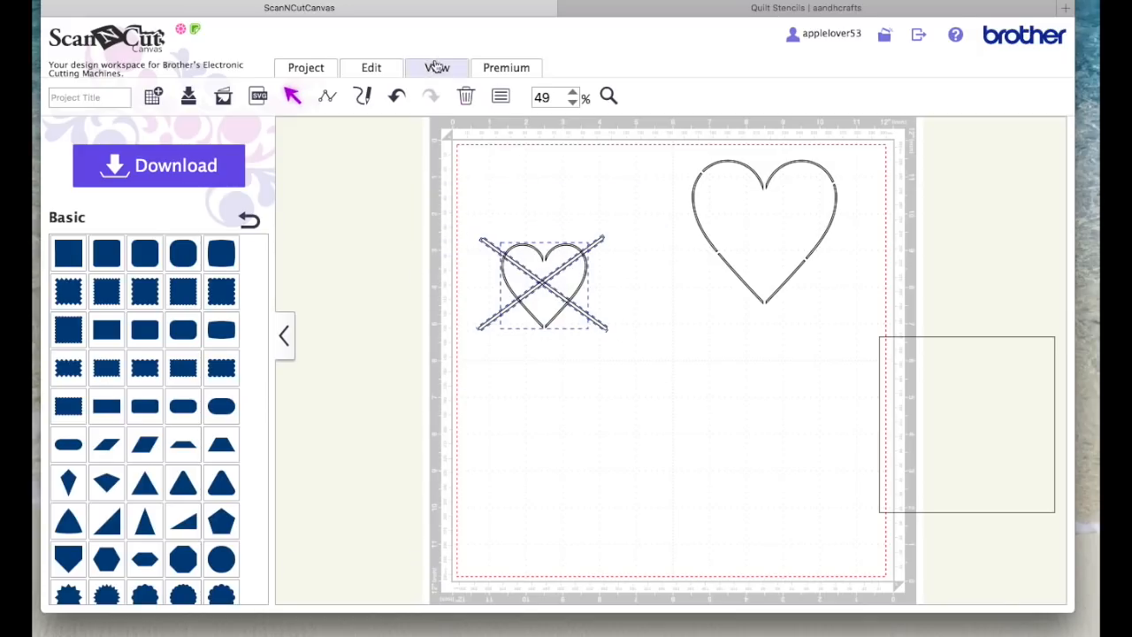
click(372, 71)
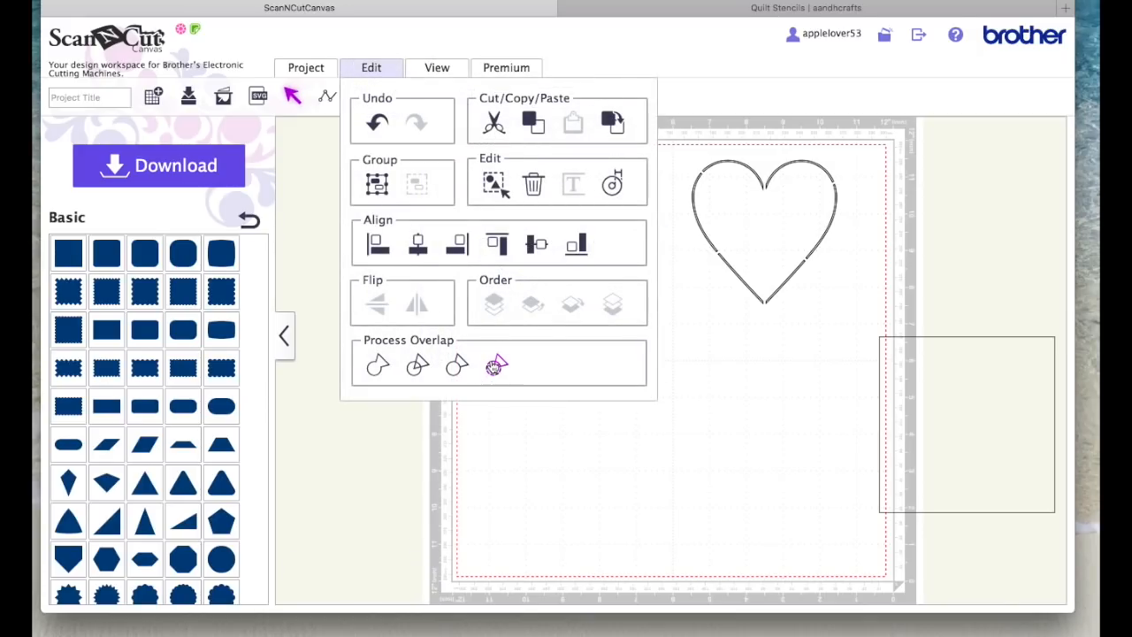
click(493, 366)
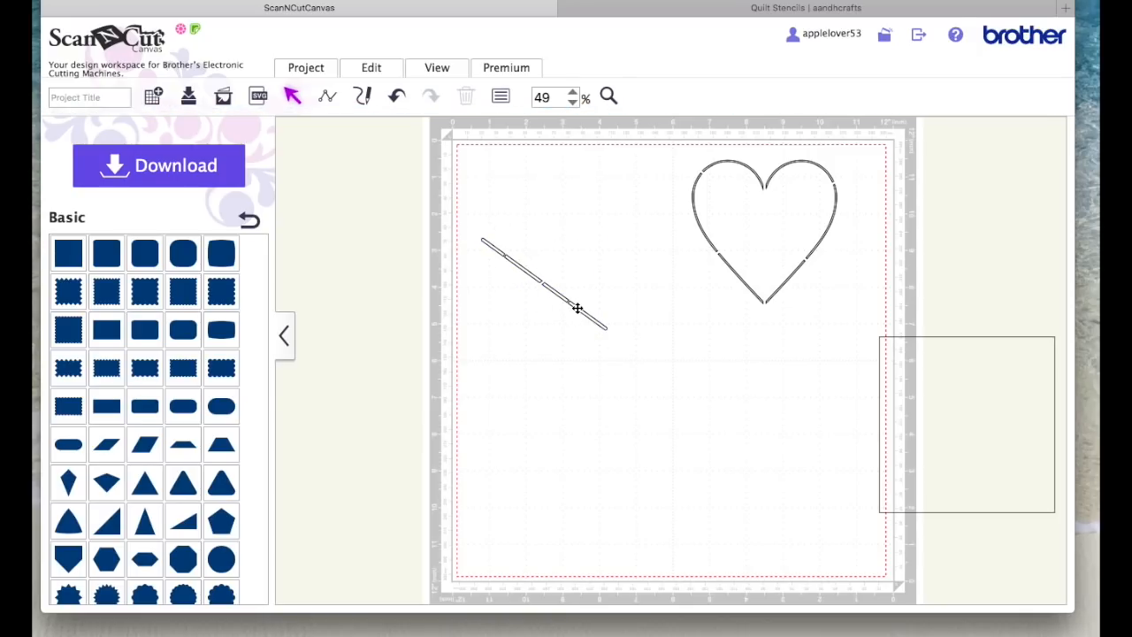
click(396, 96)
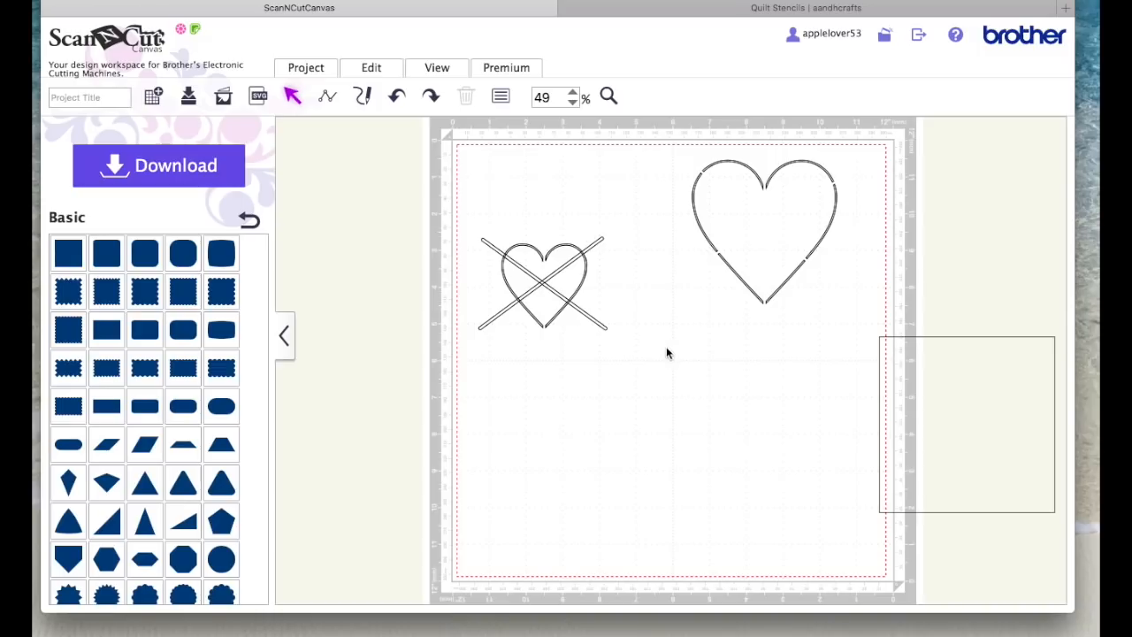
Step: Separate the small heart from the crossed bars, set it back under them and send it to the back
drag(552, 320, 655, 504)
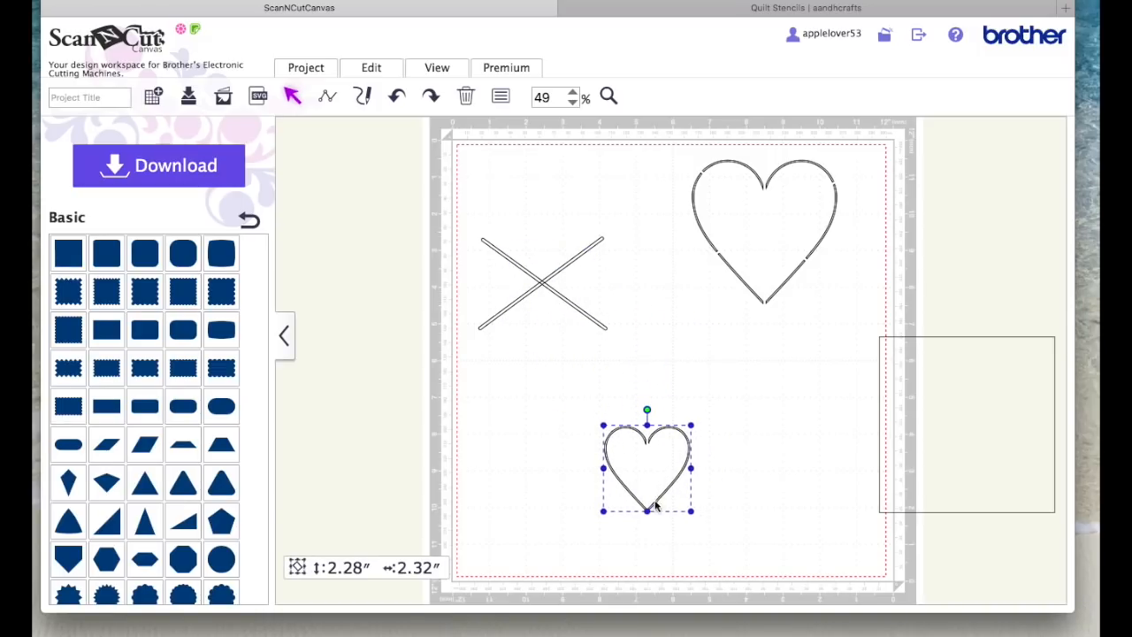
drag(689, 446, 585, 256)
right_click(566, 253)
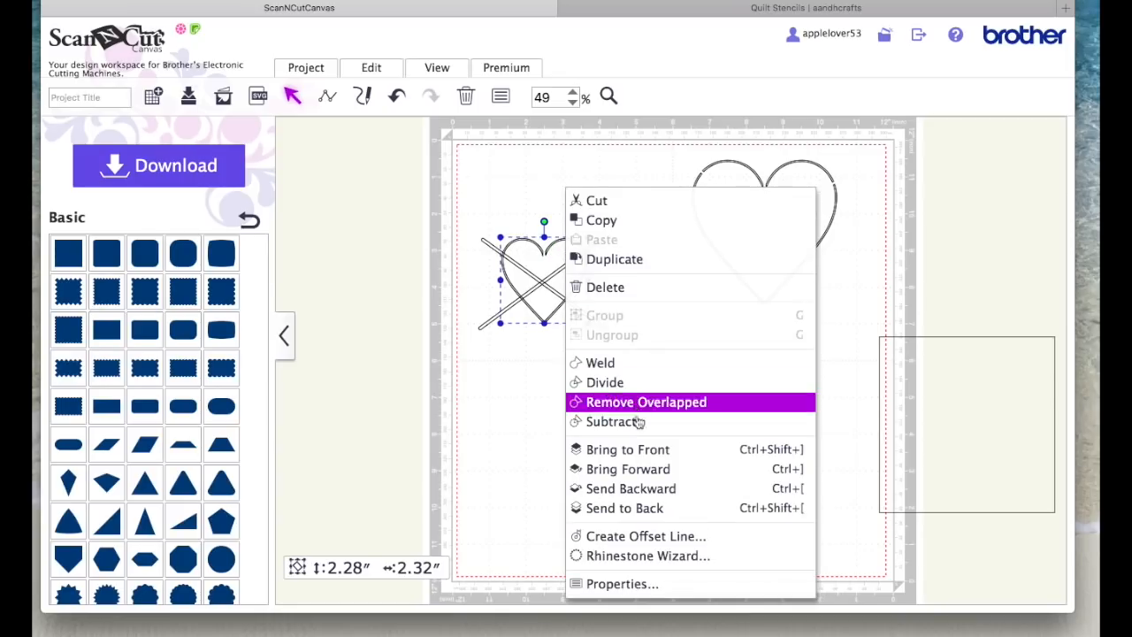
click(645, 507)
click(607, 477)
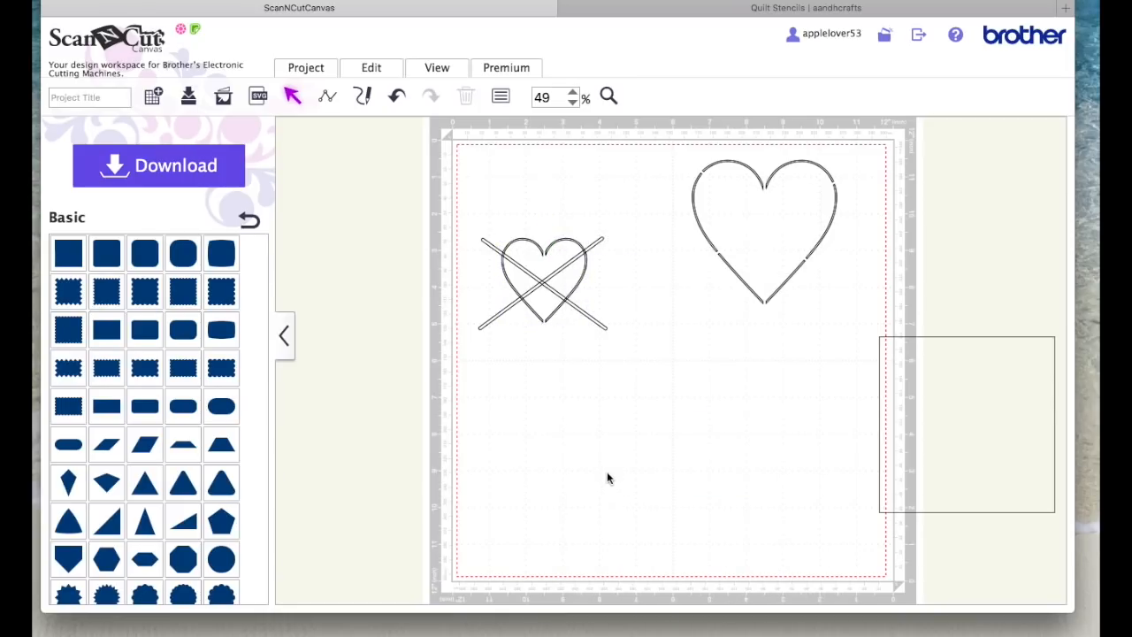
Step: Bring the diagonal bar that rises to the right over the small heart to the front
click(603, 241)
right_click(602, 240)
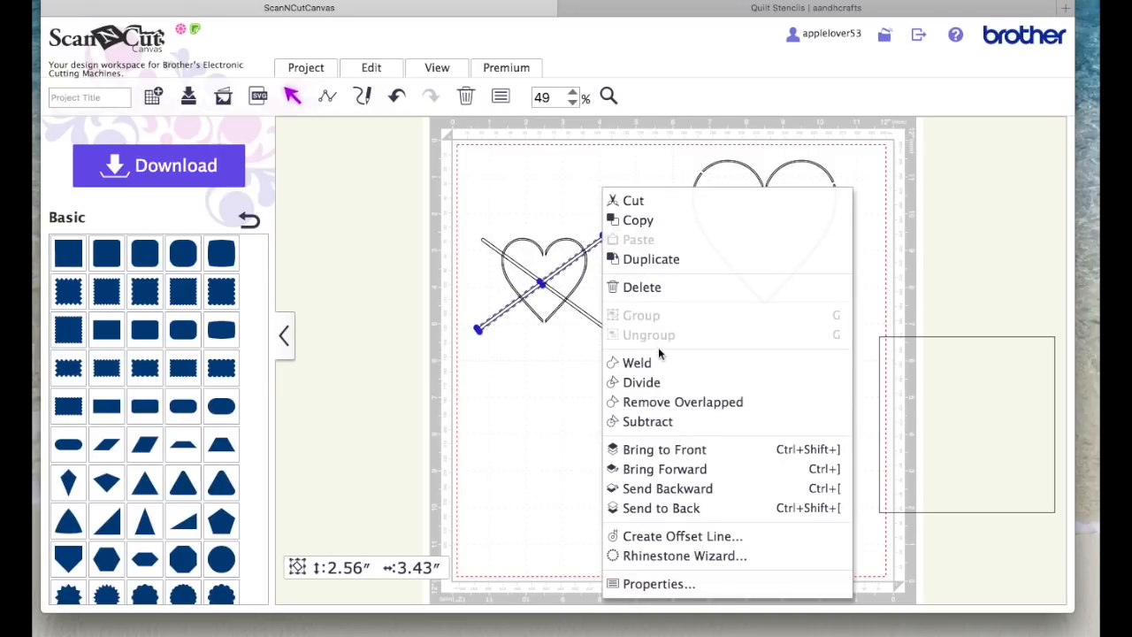
click(672, 450)
click(637, 366)
Step: Bring the diagonal bar that falls to the right over the small heart to the front
click(604, 323)
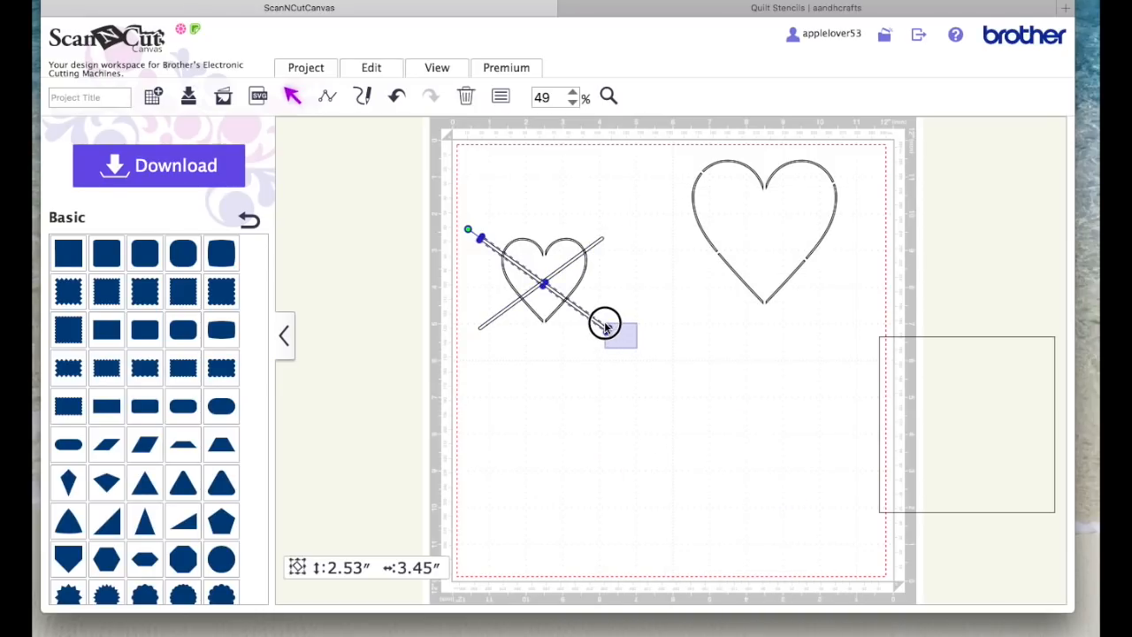
click(604, 324)
right_click(598, 331)
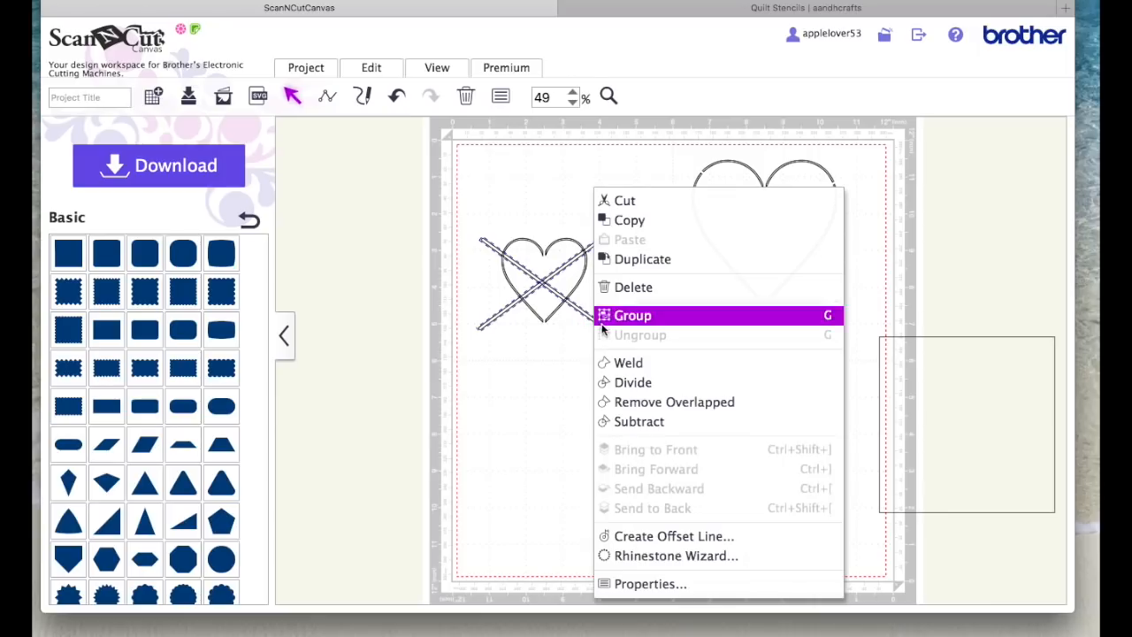
click(566, 434)
click(602, 327)
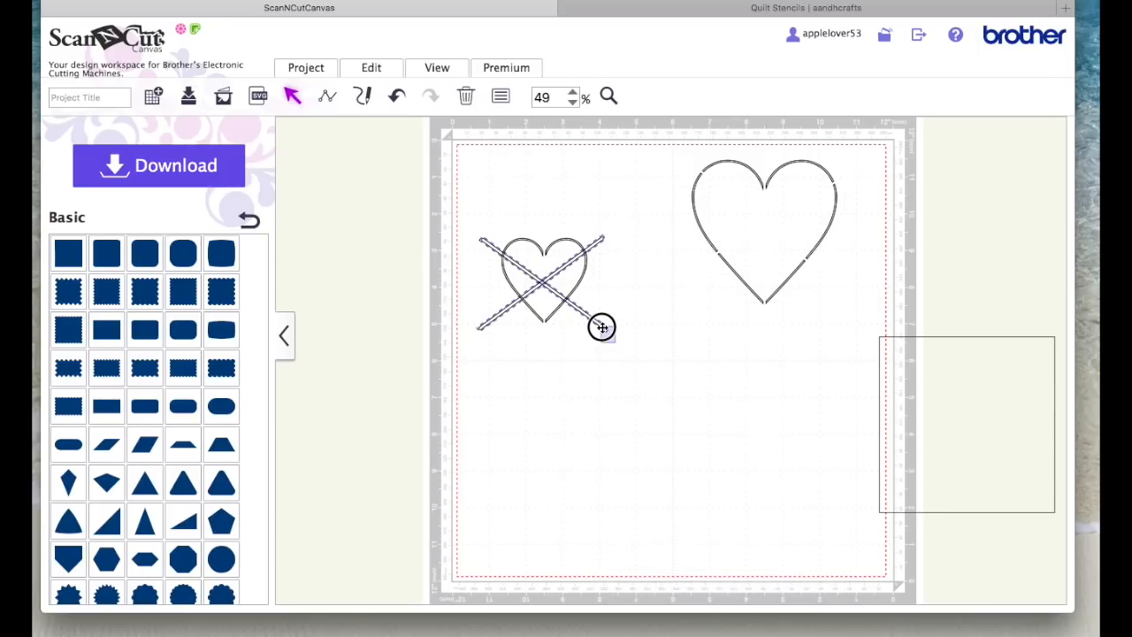
click(625, 357)
click(601, 324)
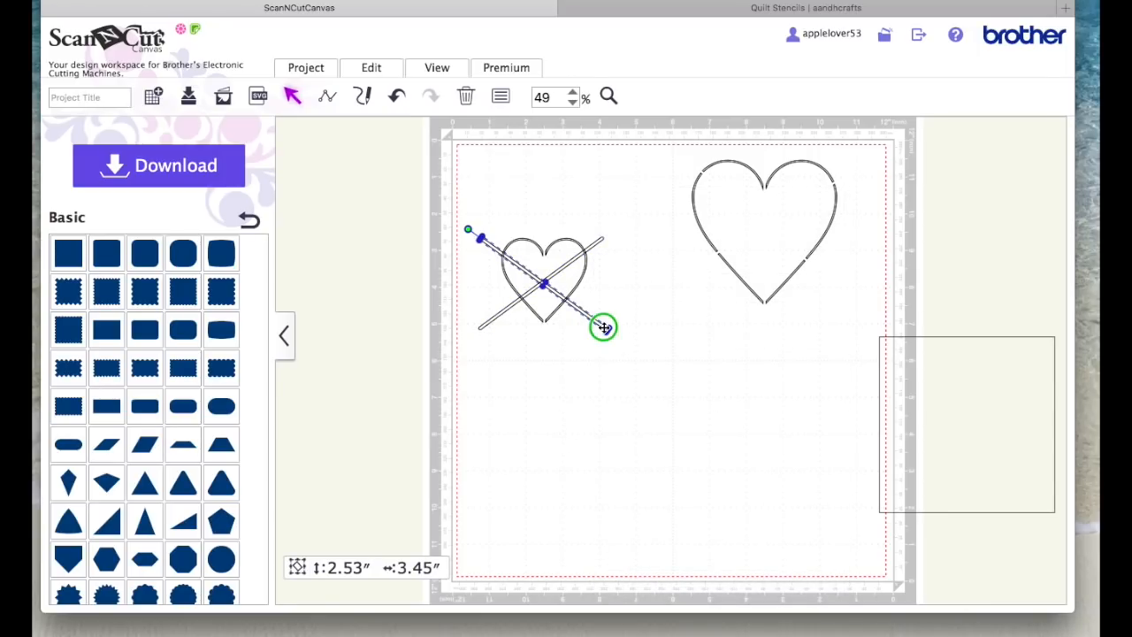
right_click(603, 324)
click(682, 447)
Step: Subtract both diagonal bars from the small heart to cut four bridge gaps in its channel
drag(448, 183, 629, 375)
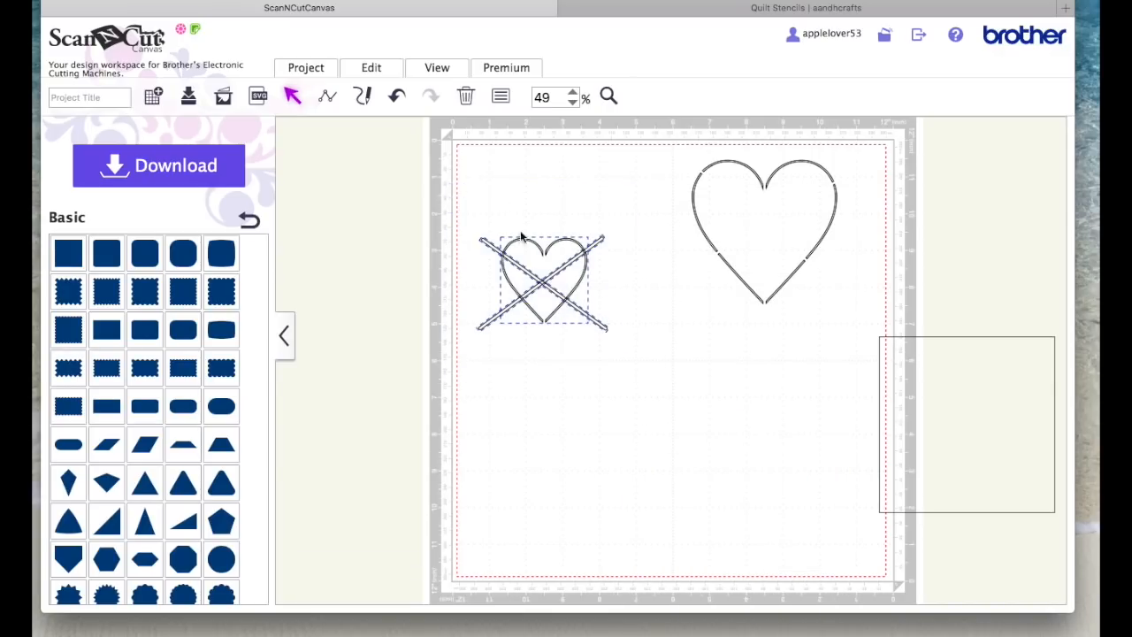
click(370, 67)
click(498, 368)
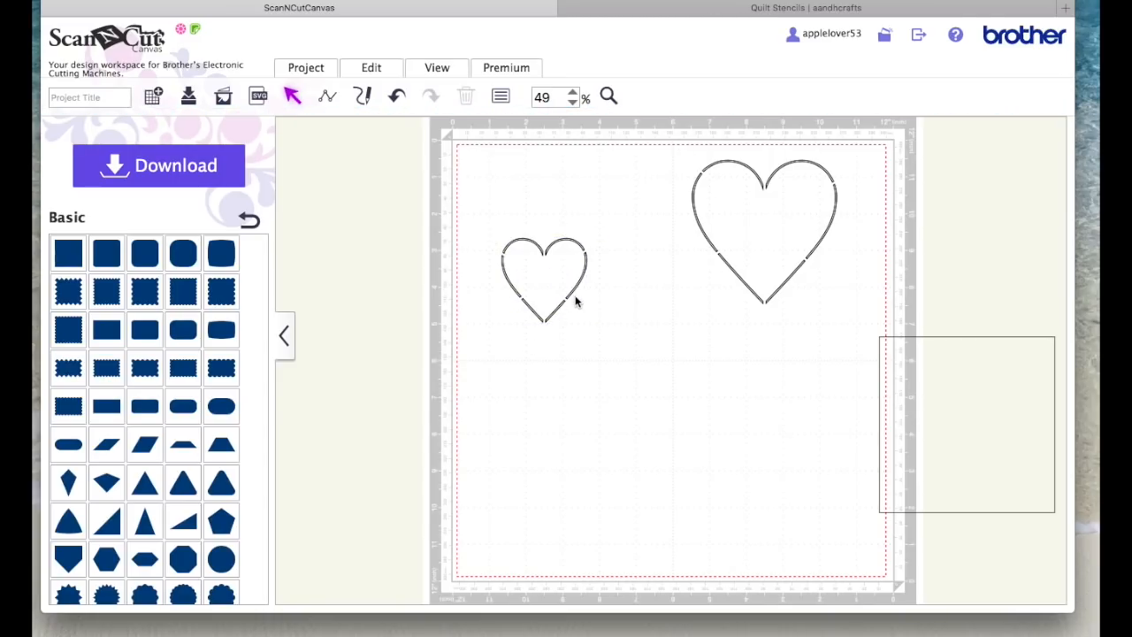
Step: Place the small heart inside the large heart and align both on their horizontal centres
drag(577, 288, 797, 253)
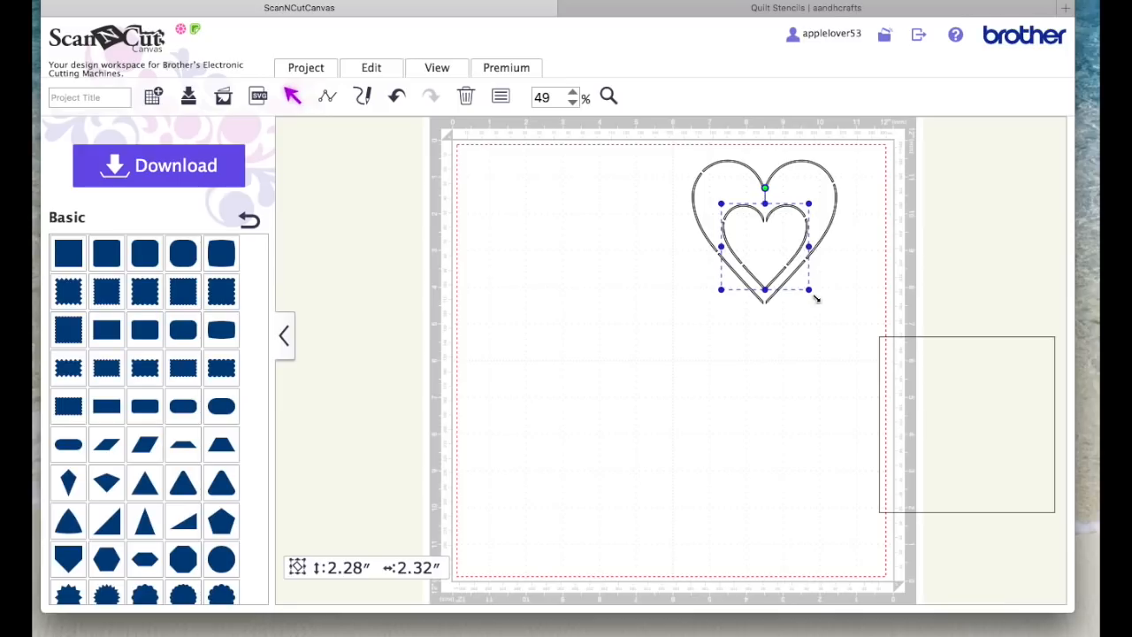
drag(829, 320, 660, 219)
click(372, 67)
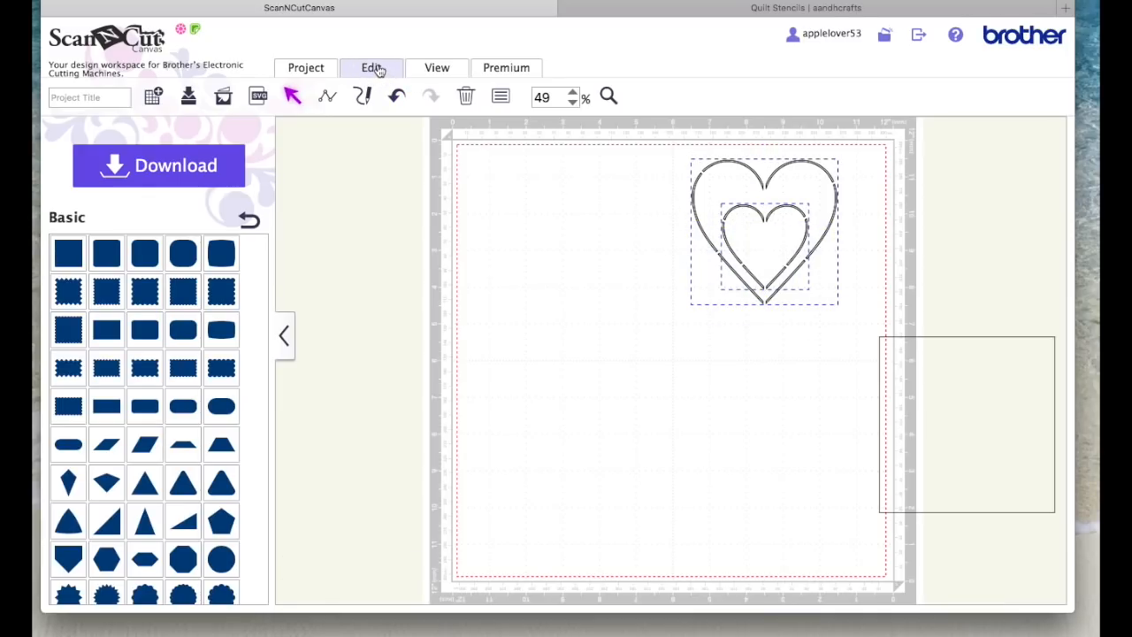
click(418, 244)
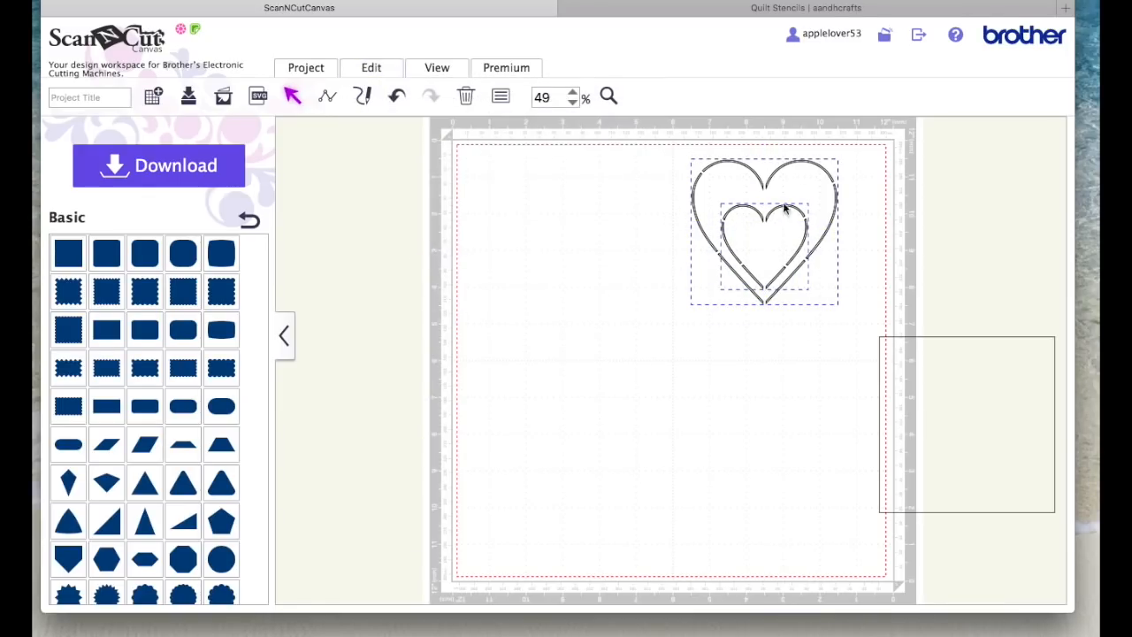
Step: Move both hearts together toward the middle of the mat and group them
drag(828, 172, 681, 241)
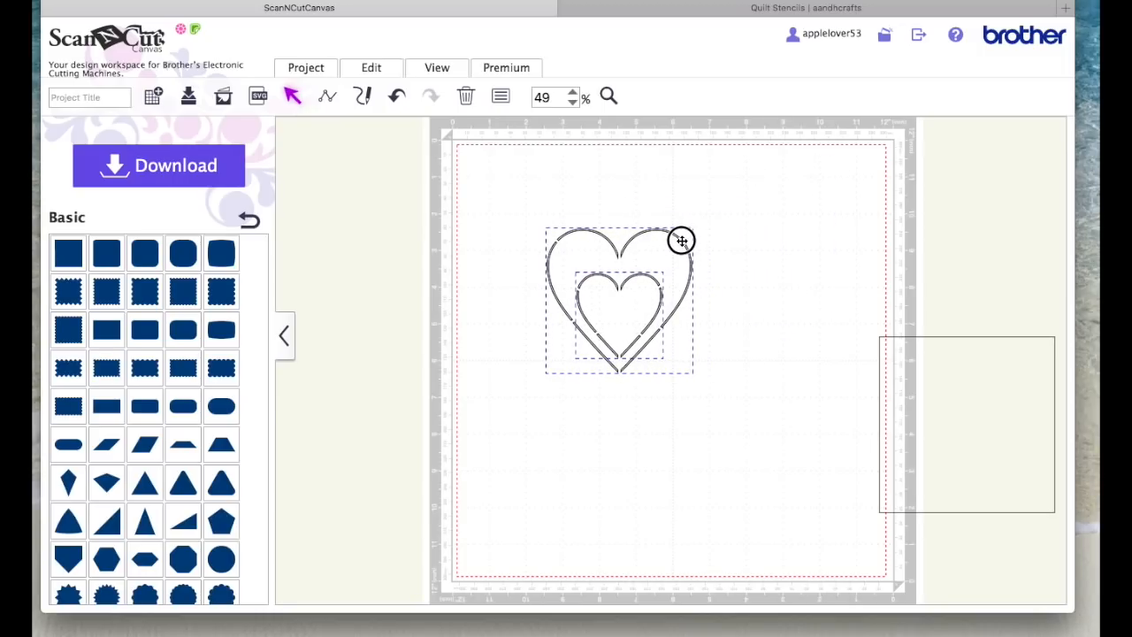
right_click(647, 276)
click(714, 315)
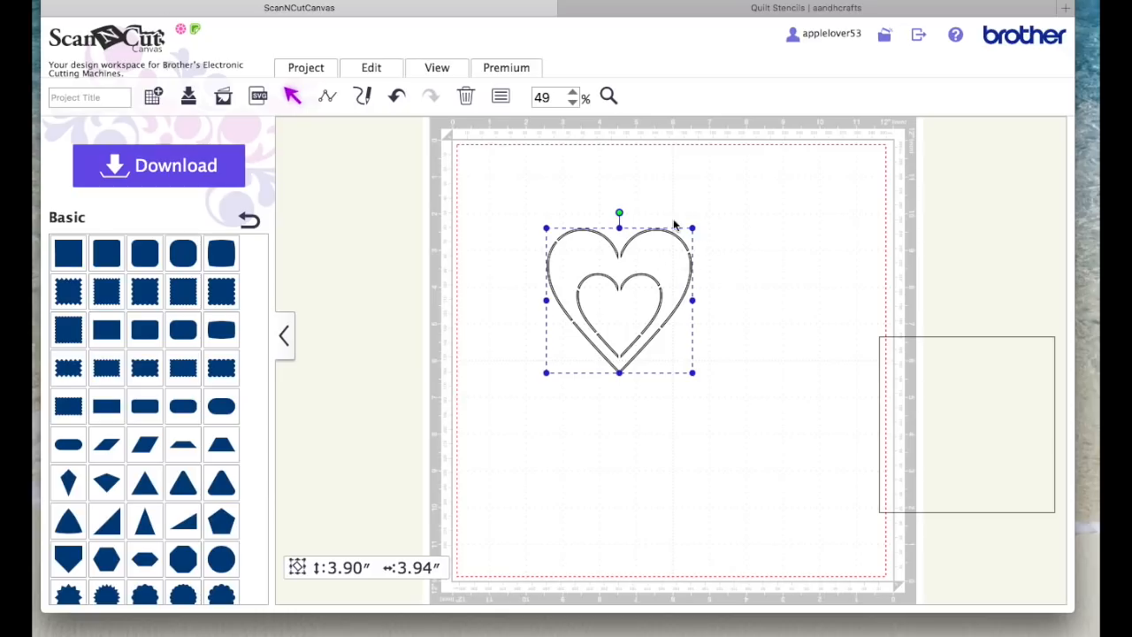
Step: Move the square around the grouped hearts and send it to the back
drag(962, 454, 617, 323)
right_click(675, 362)
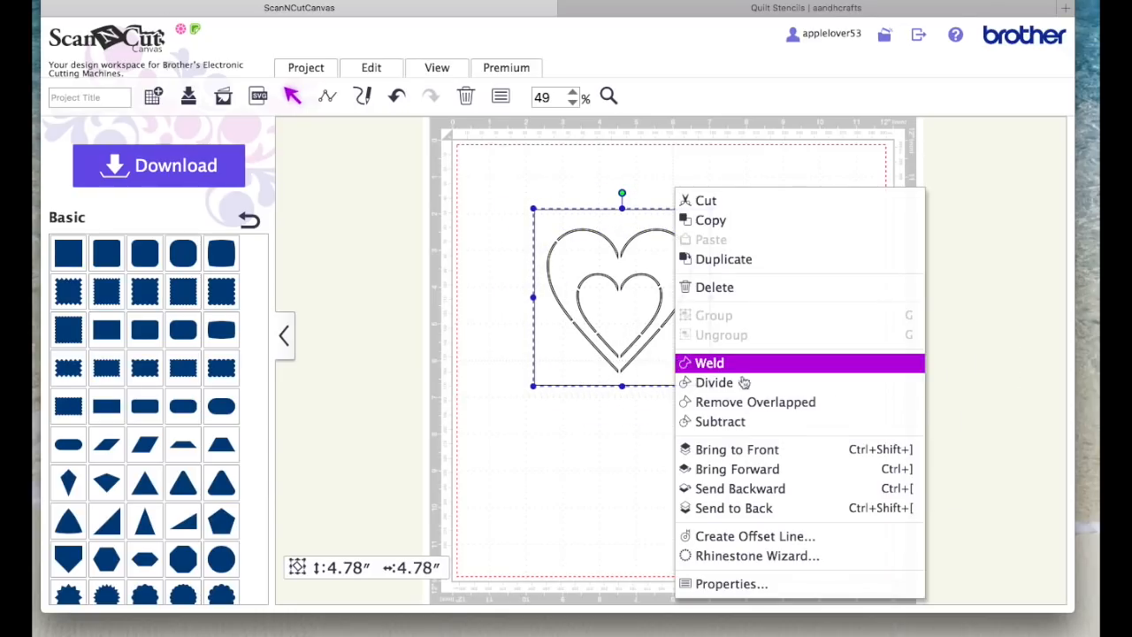
click(791, 509)
click(770, 505)
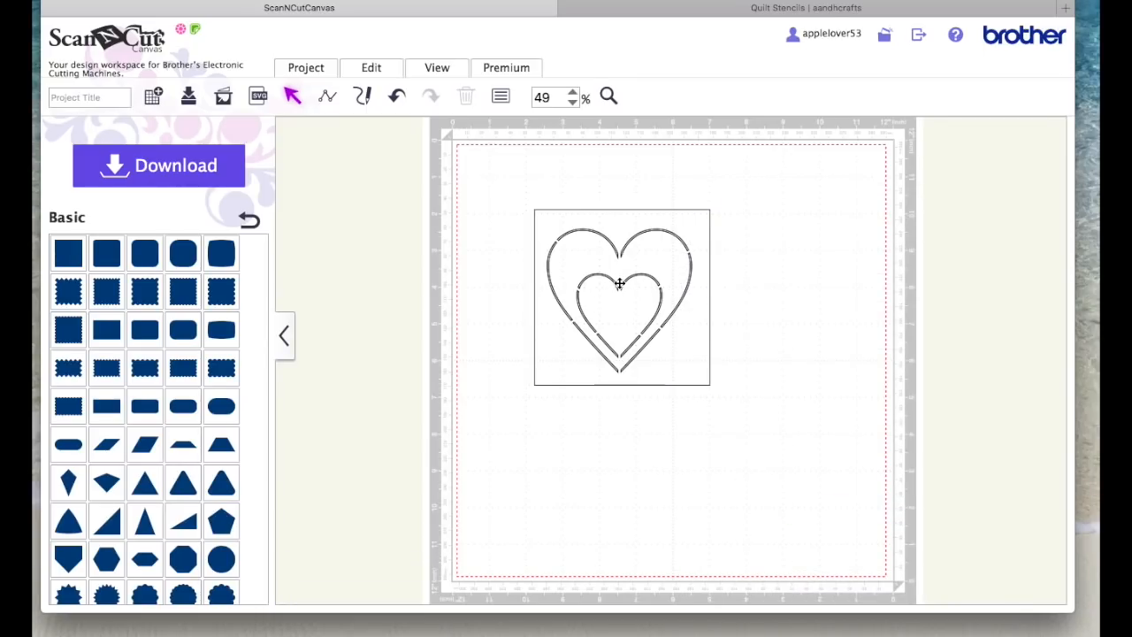
Step: Shift the square toward the mat's left edge and move the grouped hearts back inside it
click(619, 283)
drag(619, 284, 592, 284)
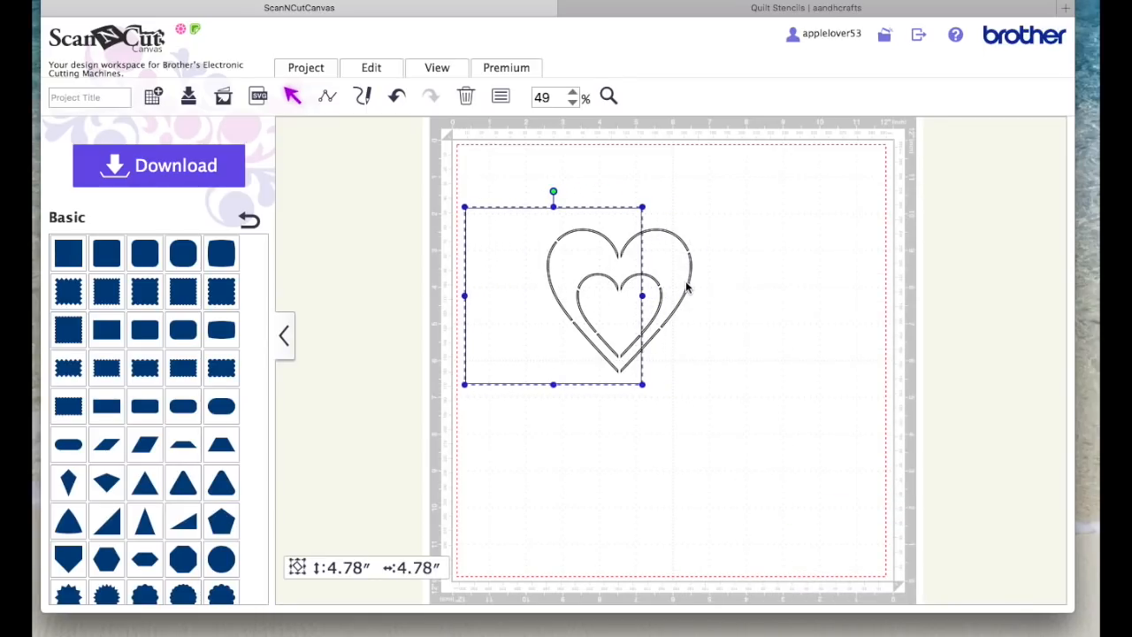
drag(689, 285, 618, 281)
Step: Select the square with the grouped hearts and align them so the hearts sit centred in the square
drag(751, 428, 500, 255)
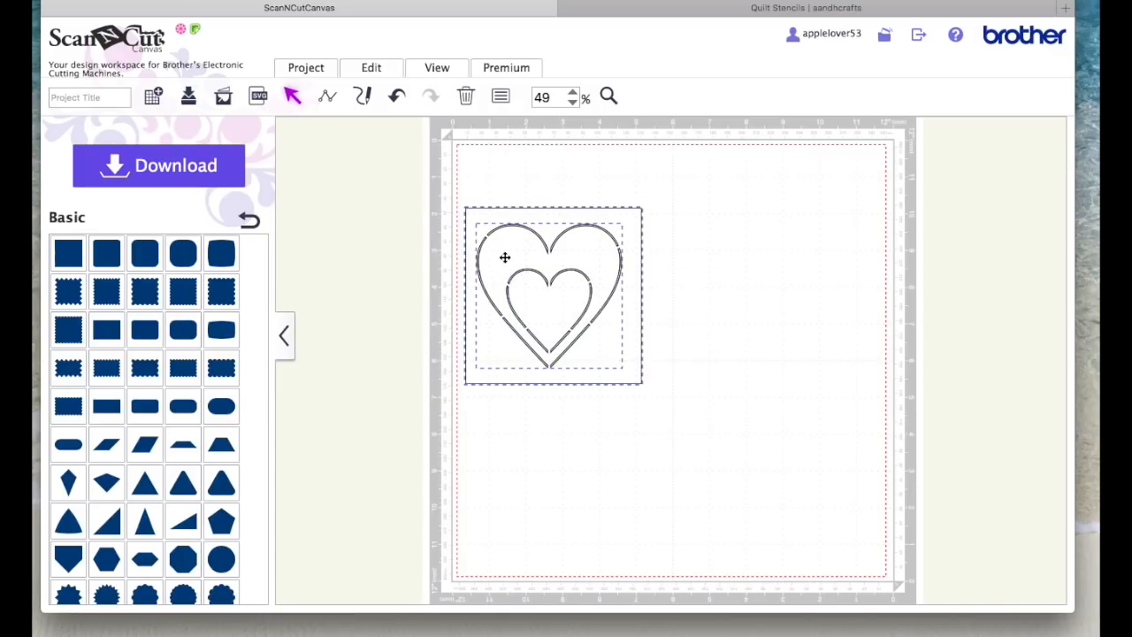
click(368, 71)
click(371, 71)
click(372, 70)
click(575, 244)
Step: Subtract the hearts from the square to make one stencil shape, and move it slightly up and right
click(378, 69)
click(498, 363)
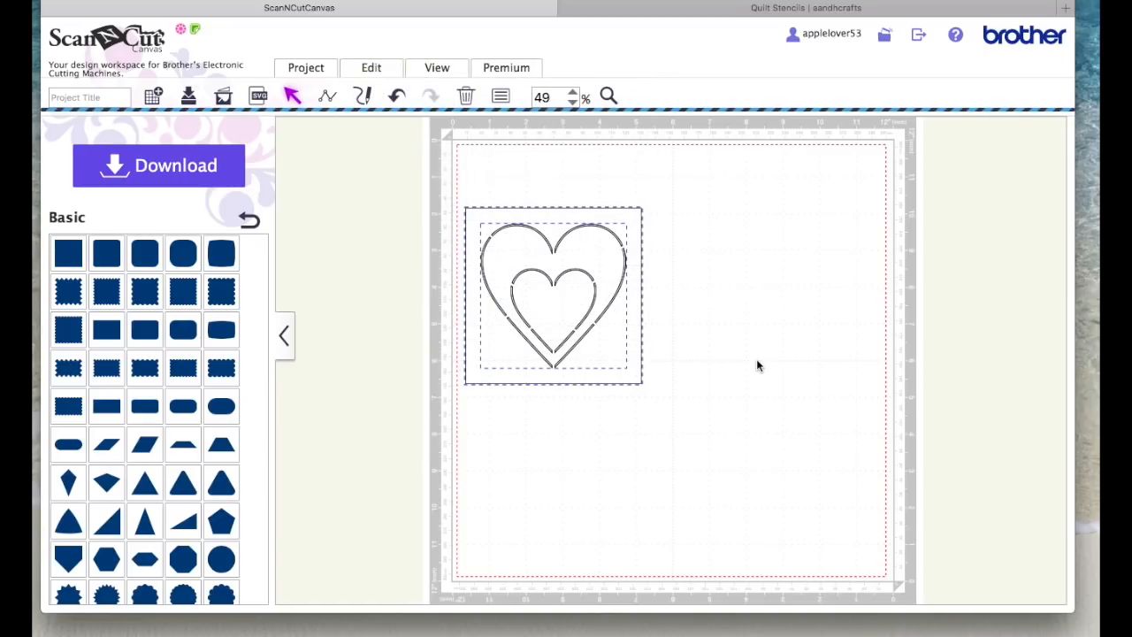
click(643, 198)
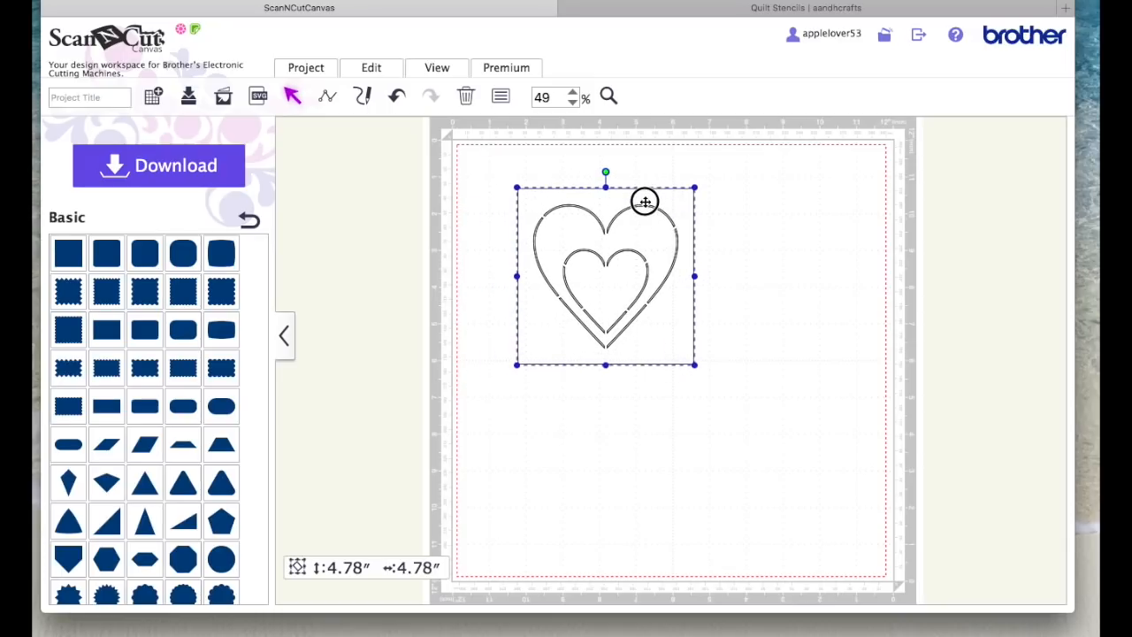
Step: Fill the stencil shape with black
click(501, 96)
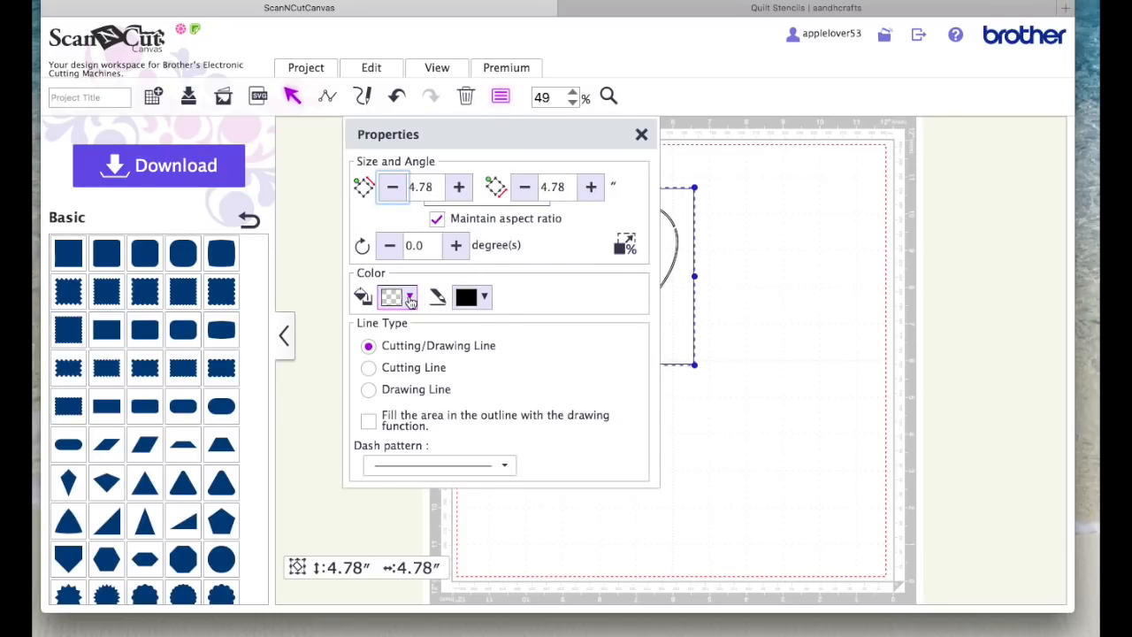
click(398, 297)
click(439, 329)
click(641, 134)
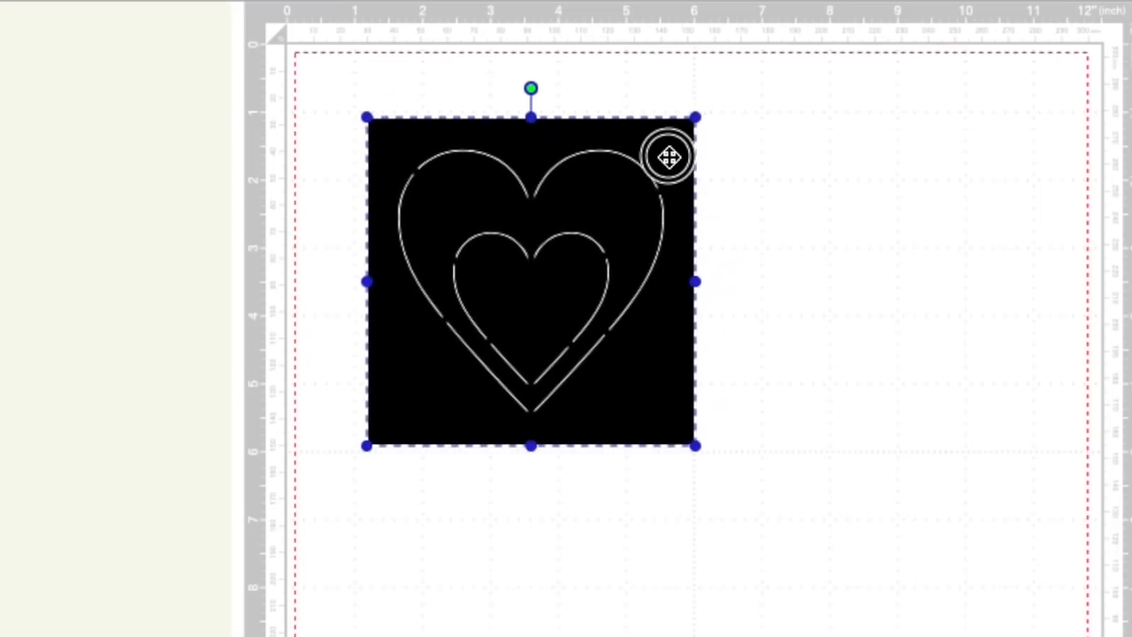
Step: Reposition the black stencil in the upper middle of the mat
drag(669, 156, 665, 155)
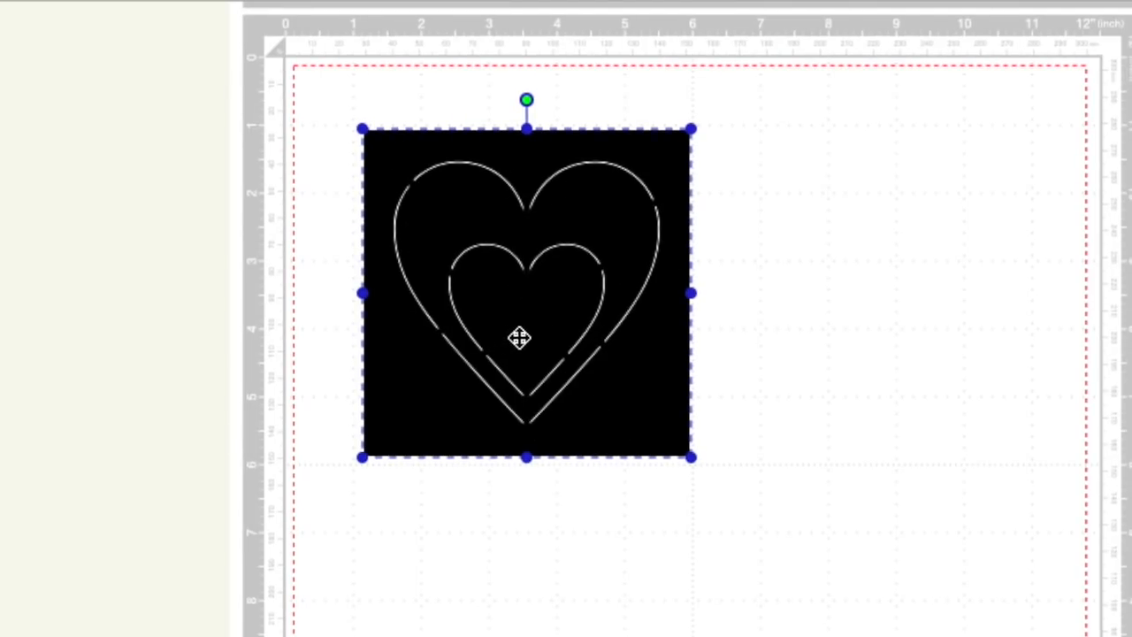
drag(566, 254, 692, 331)
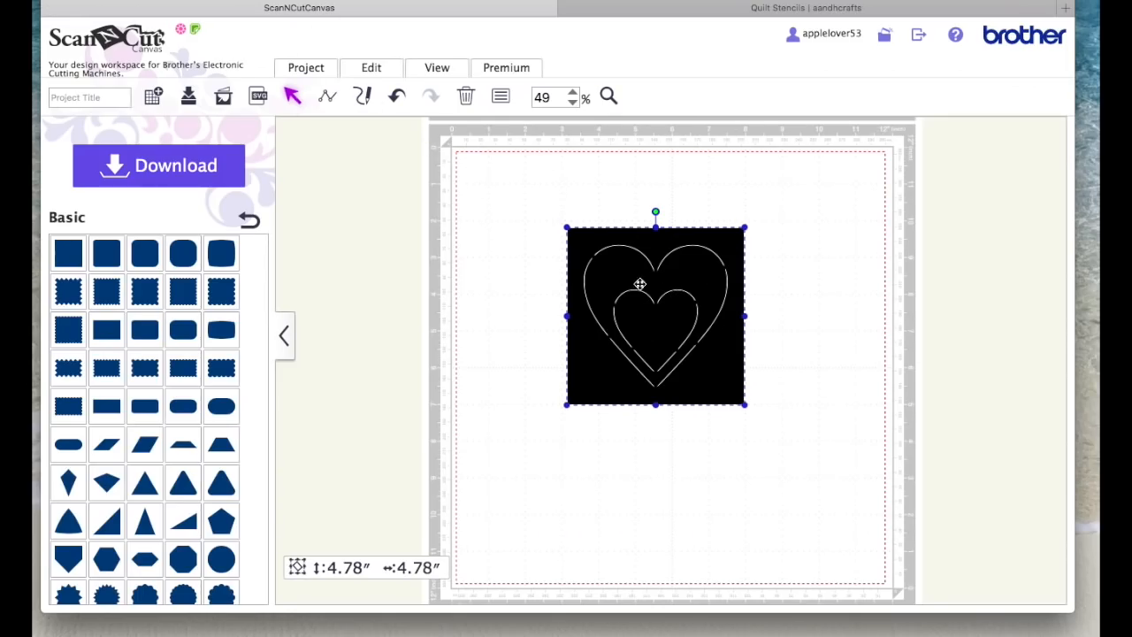
drag(660, 295, 667, 257)
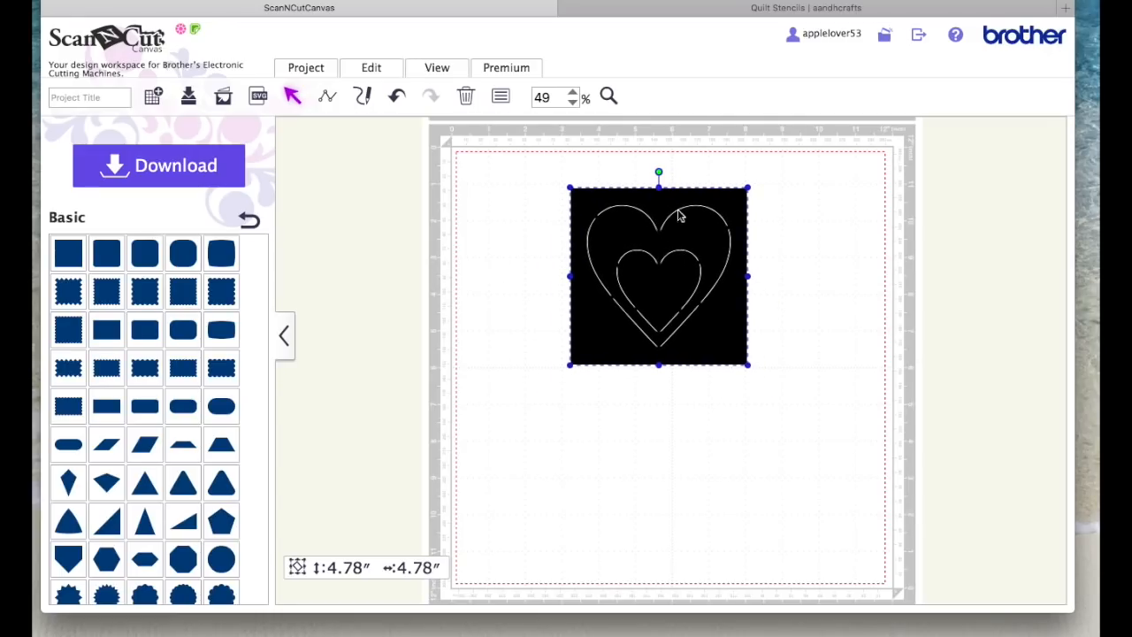
drag(679, 207, 687, 299)
drag(673, 370, 668, 296)
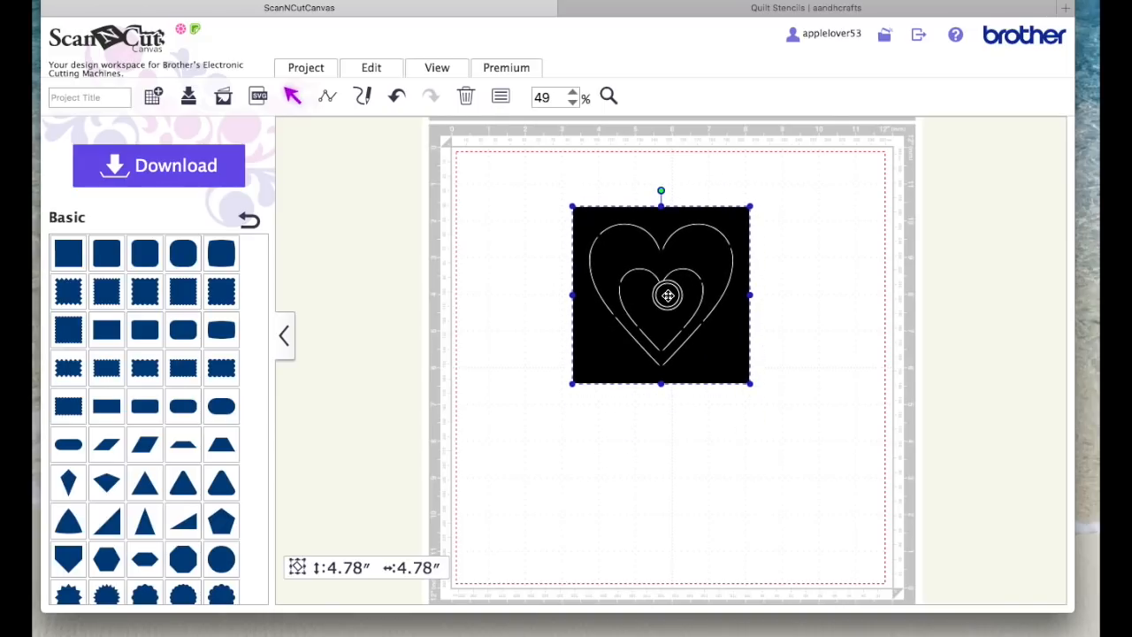
Step: Duplicate the black stencil and place the copy directly below the original
right_click(664, 242)
click(770, 260)
drag(663, 273, 666, 431)
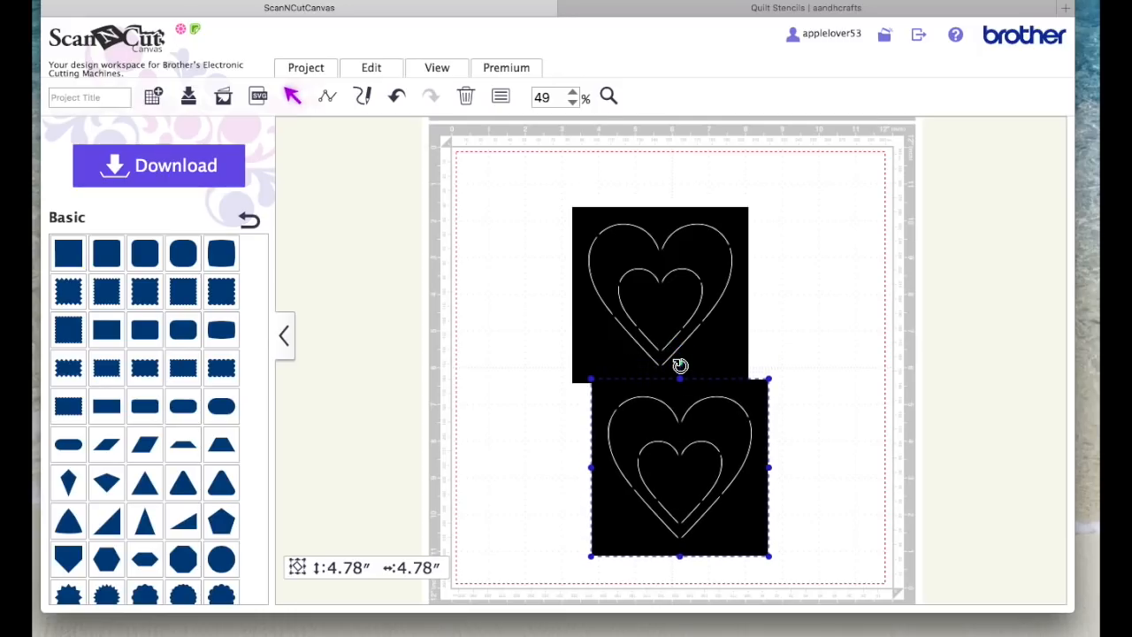
Step: Rotate the lower stencil copy a quarter turn clockwise and place it diagonally below the original
drag(740, 377, 822, 455)
drag(626, 460, 716, 410)
click(879, 412)
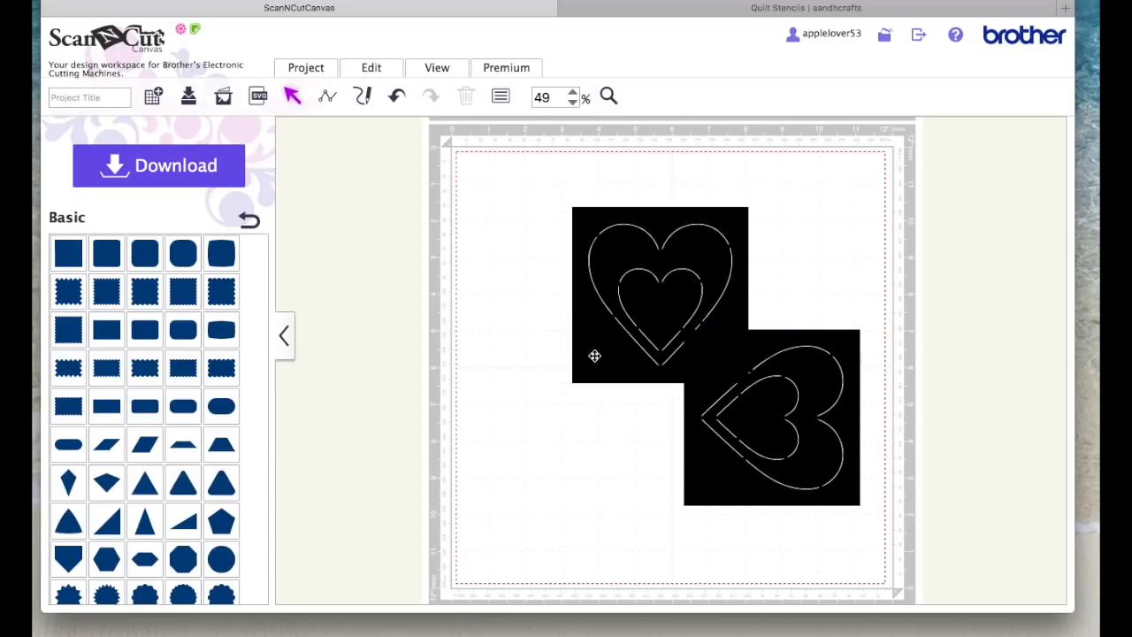
Step: Delete the rotated copy of the heart stencil
click(802, 417)
key(Delete)
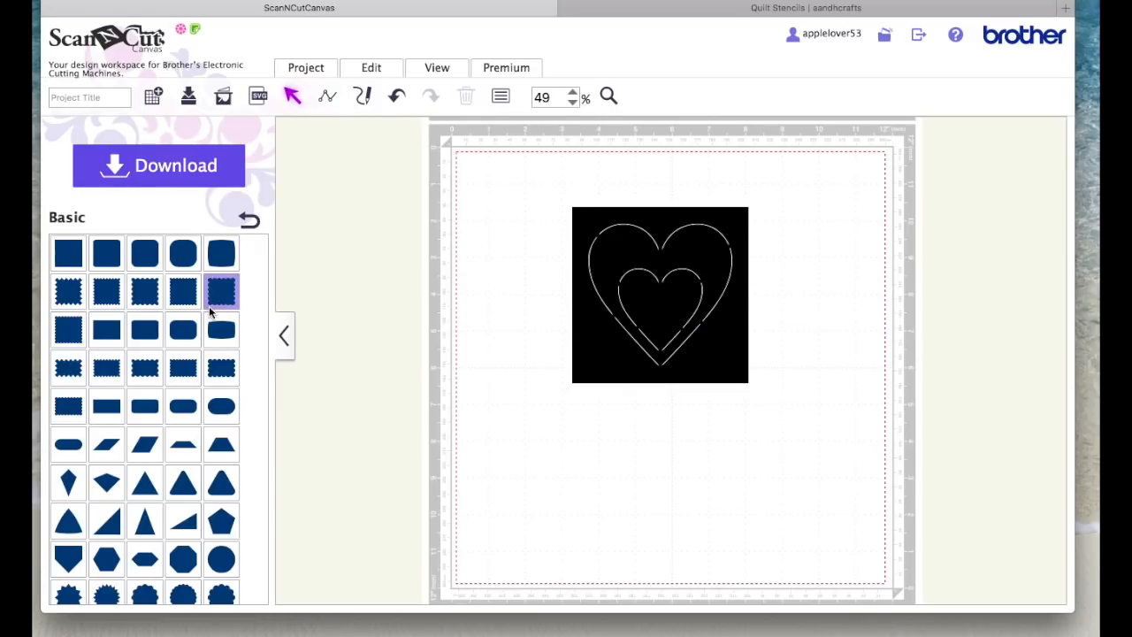
Step: Load the saved project with the red diamond stencil and its component shapes onto the mat from My Projects
click(249, 221)
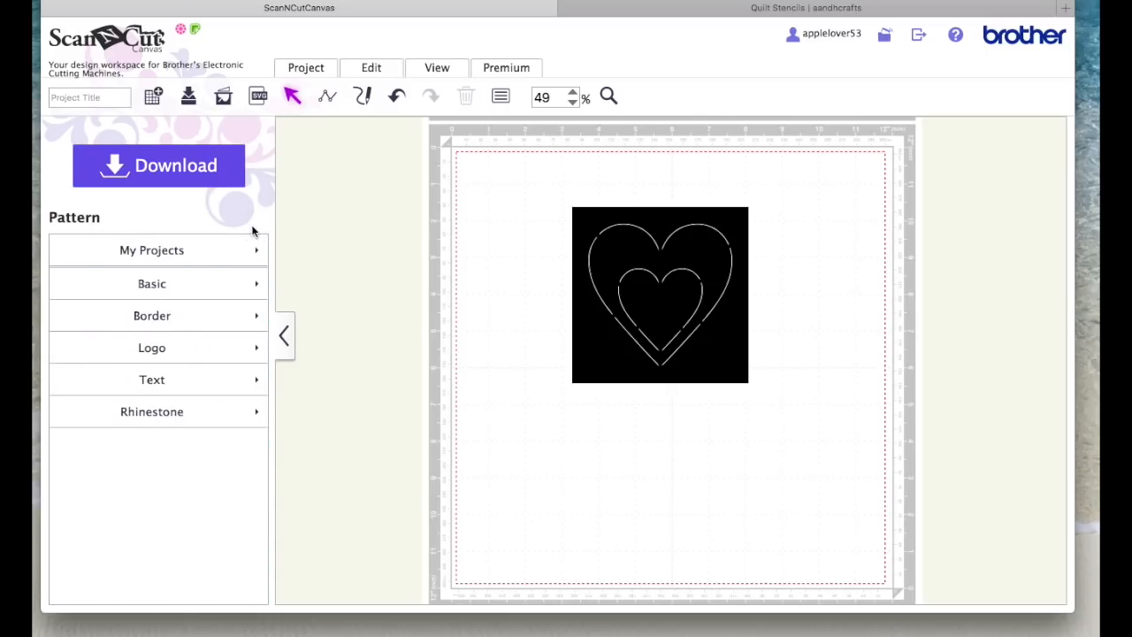
click(164, 257)
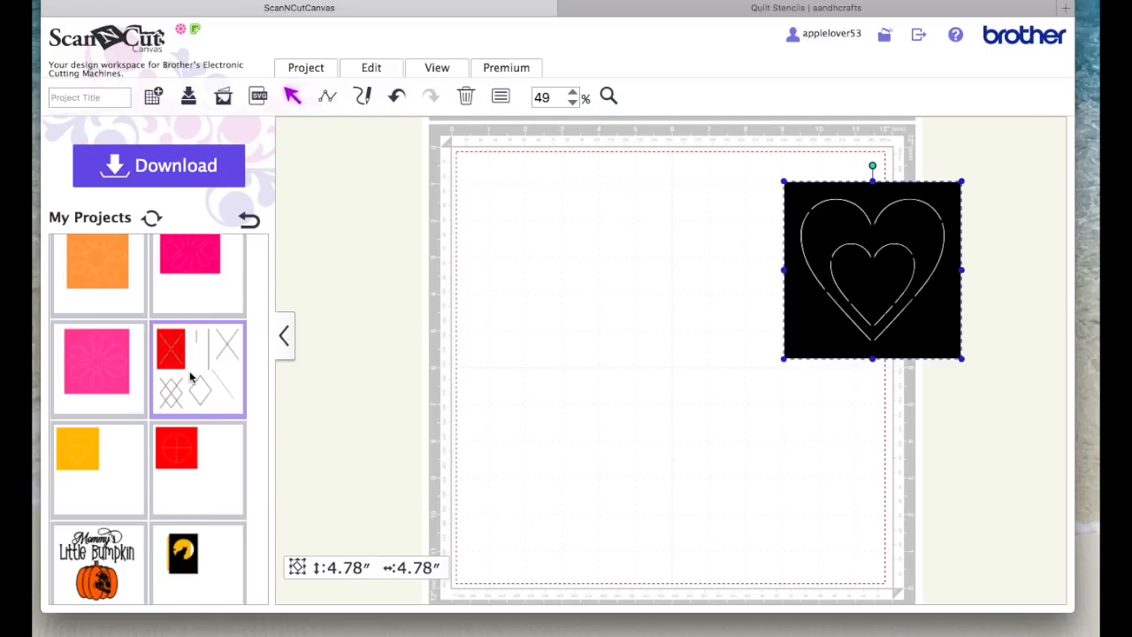
click(175, 354)
click(301, 340)
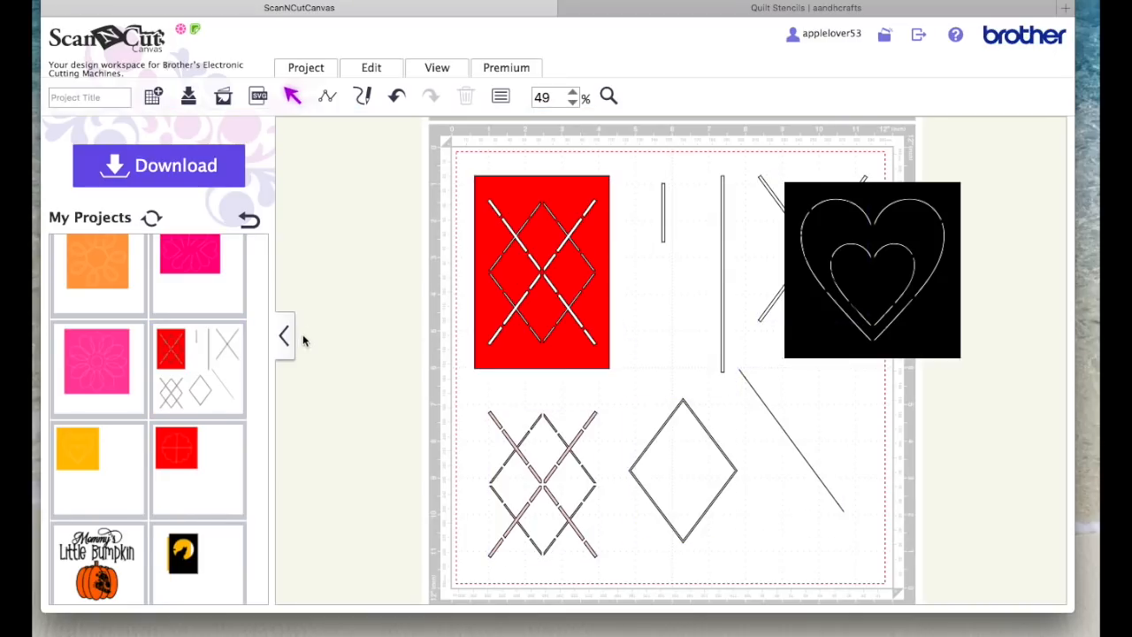
Step: Examine the red diamond stencil and the photo of its finished cut and stitching on the Quilt Stencils page, and return to the canvas
click(552, 264)
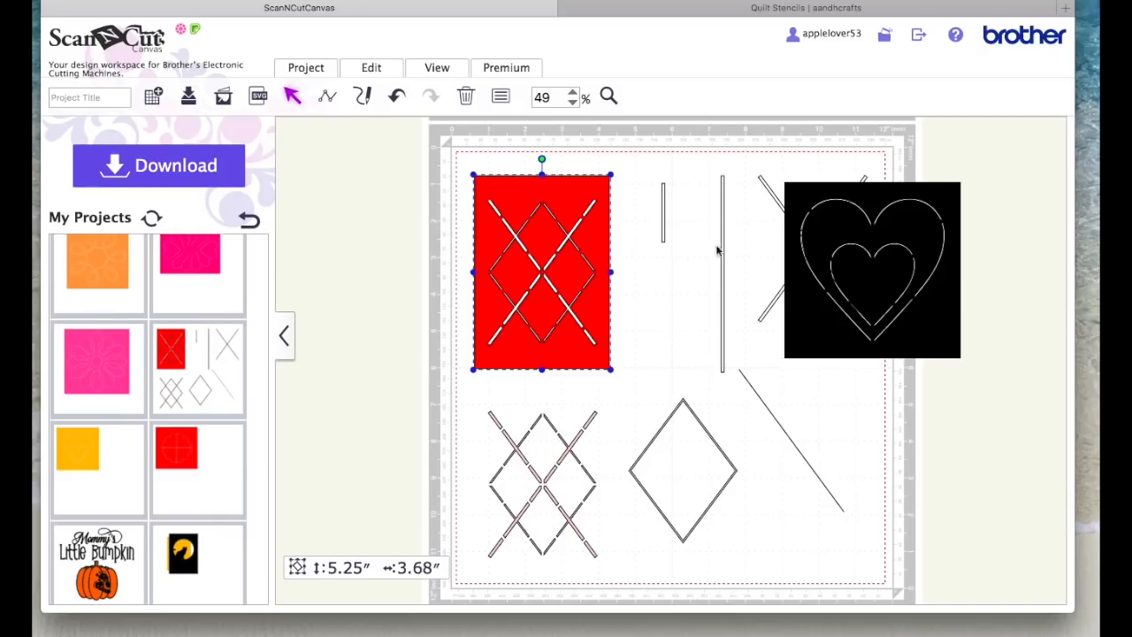
click(645, 15)
scroll(647, 269, up, 3)
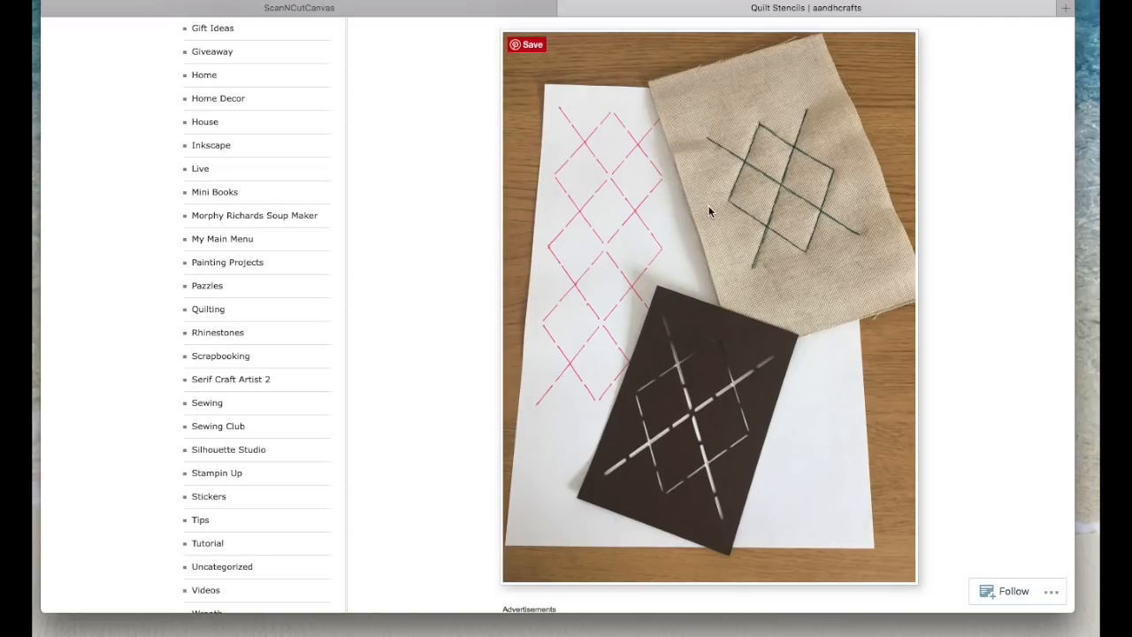
click(536, 13)
Step: Clear the black heart stencil off the mat's left side and add a basic diamond shape off its right side
drag(912, 291, 758, 378)
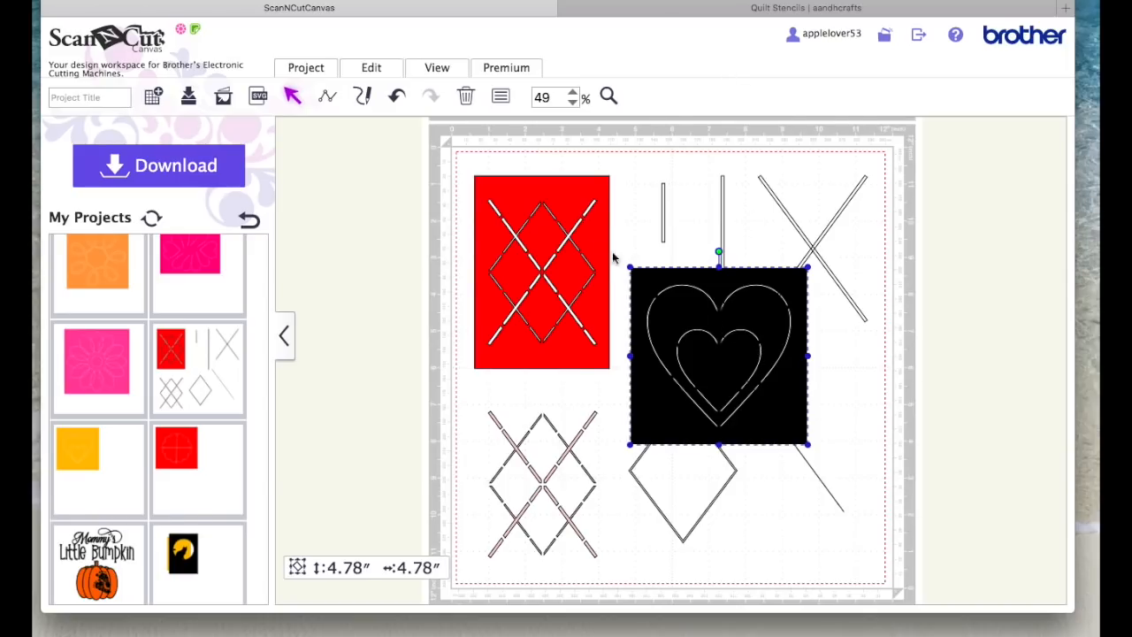
drag(727, 328, 325, 194)
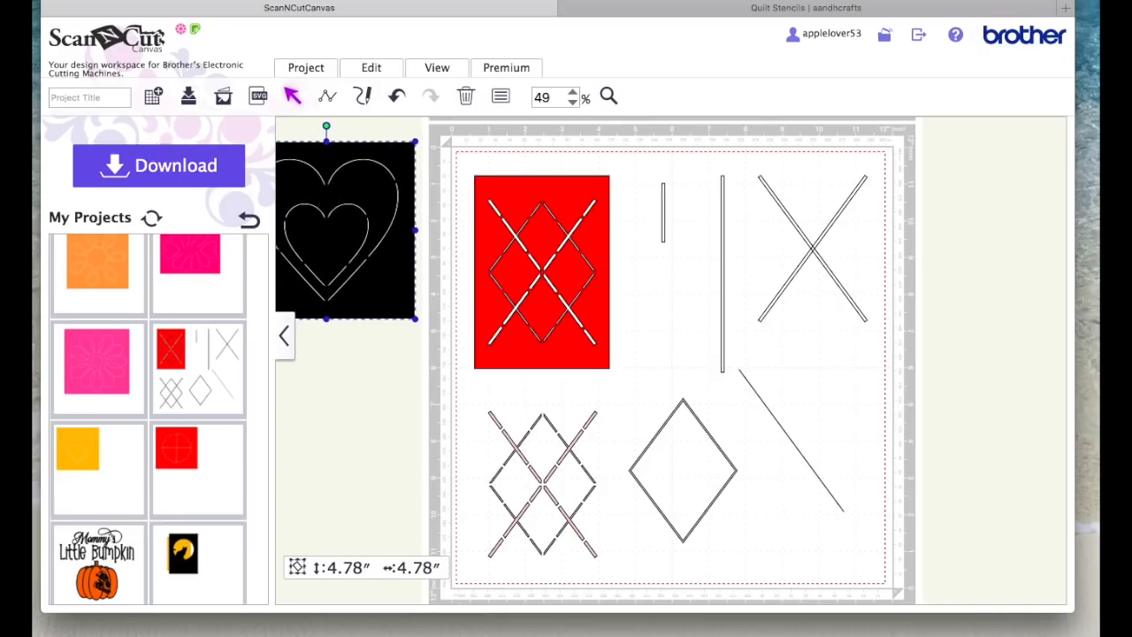
click(250, 221)
click(159, 290)
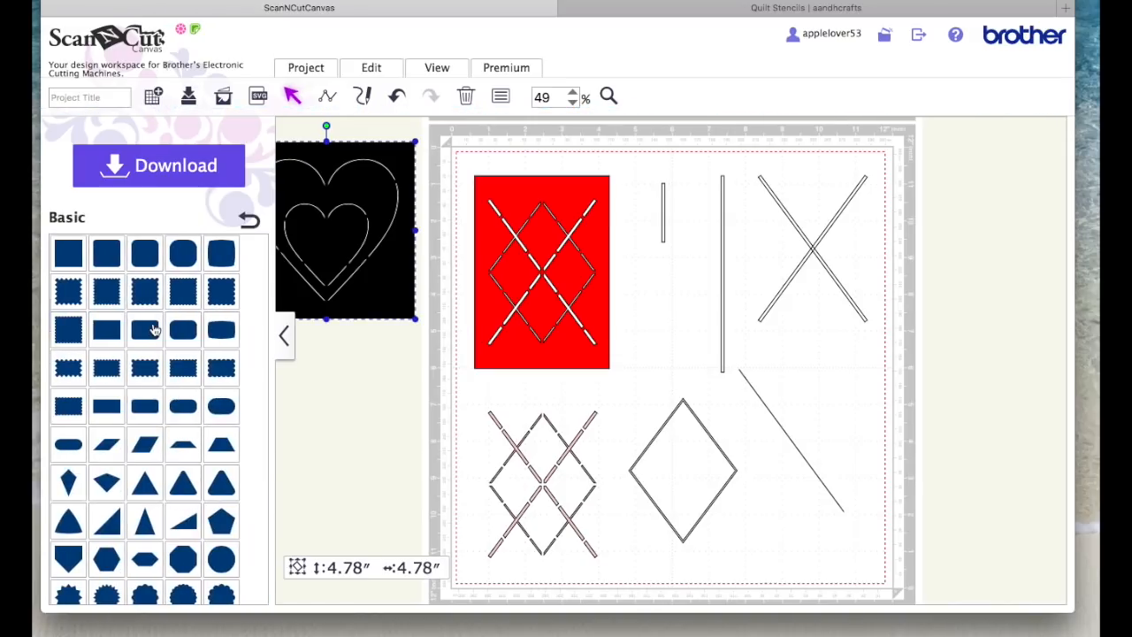
scroll(153, 329, down, 10)
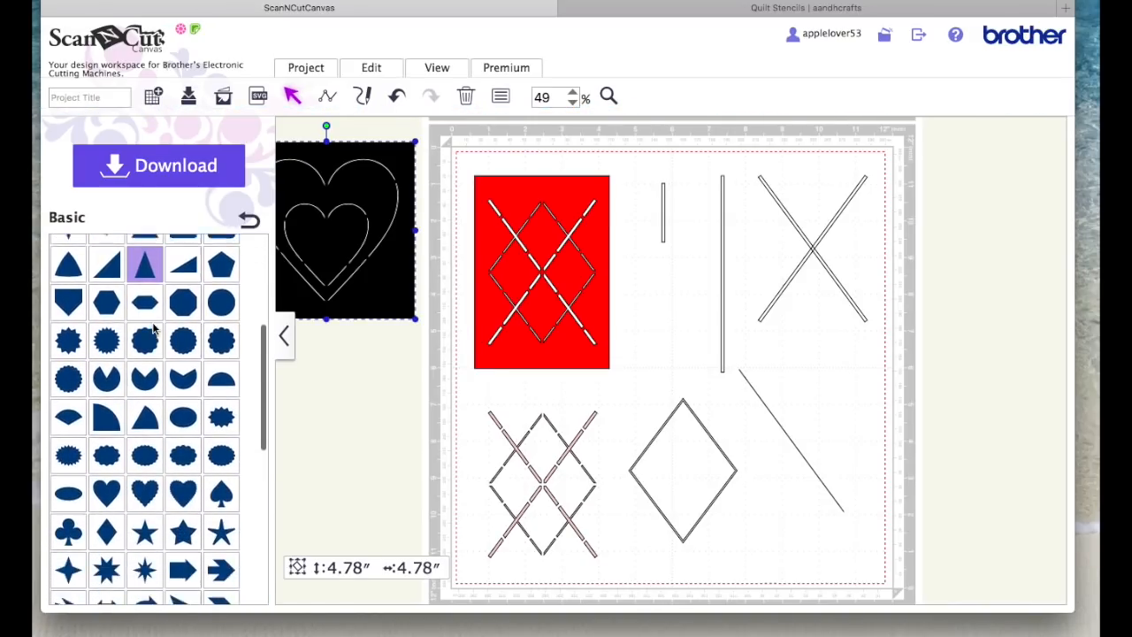
click(106, 407)
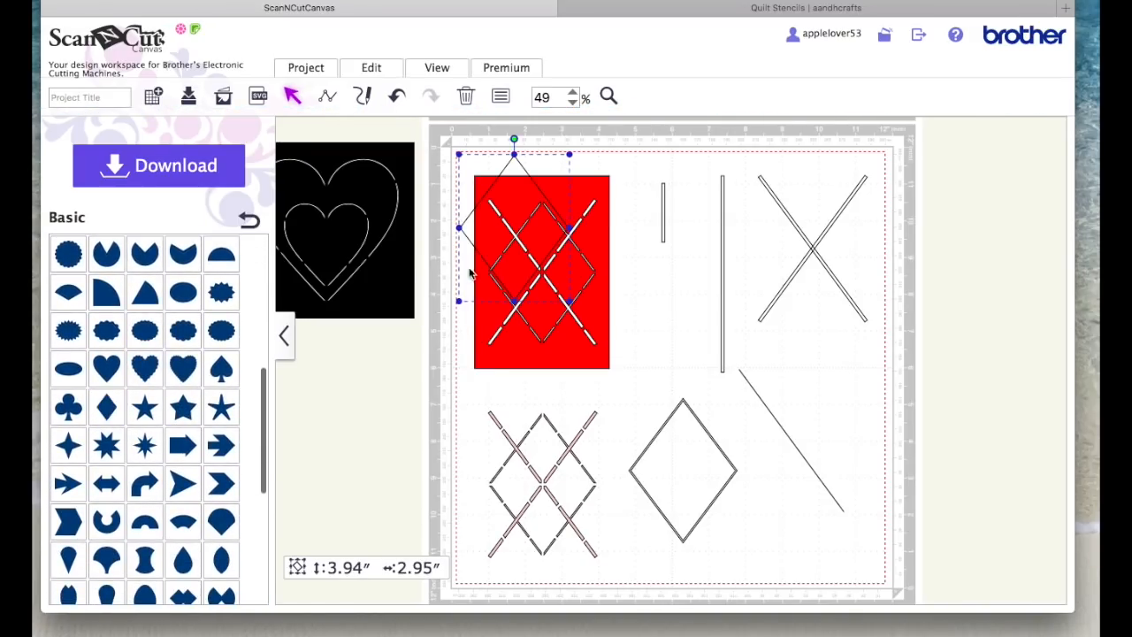
drag(520, 237, 932, 361)
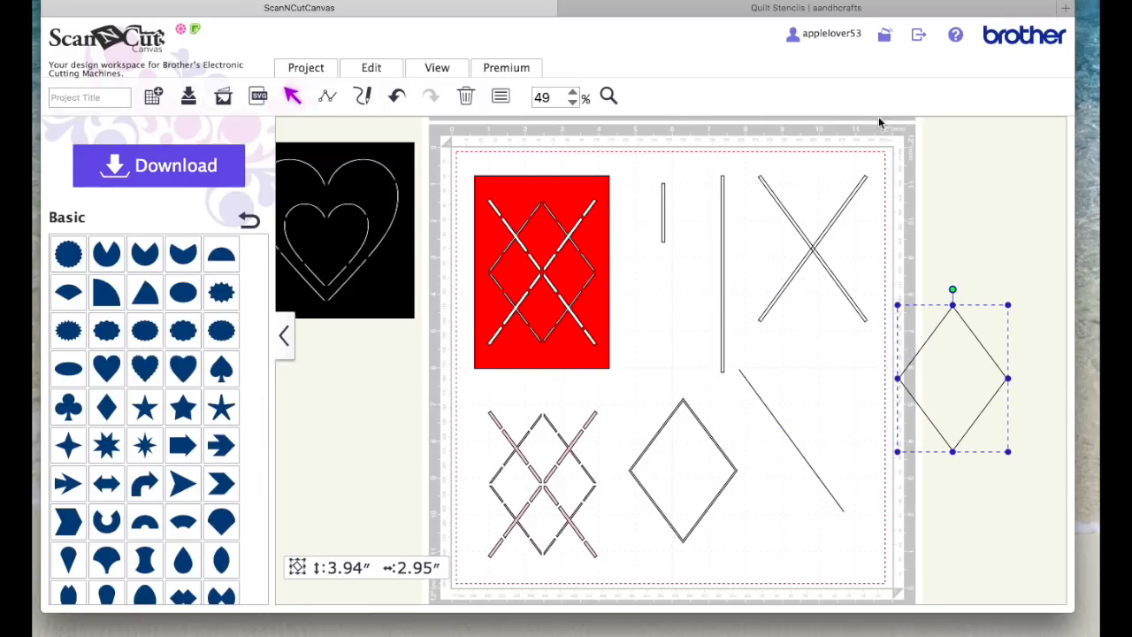
Step: Create an inward offset line with 0.04 inch spacing inside the new diamond, leaving the original line as is
click(375, 69)
click(616, 177)
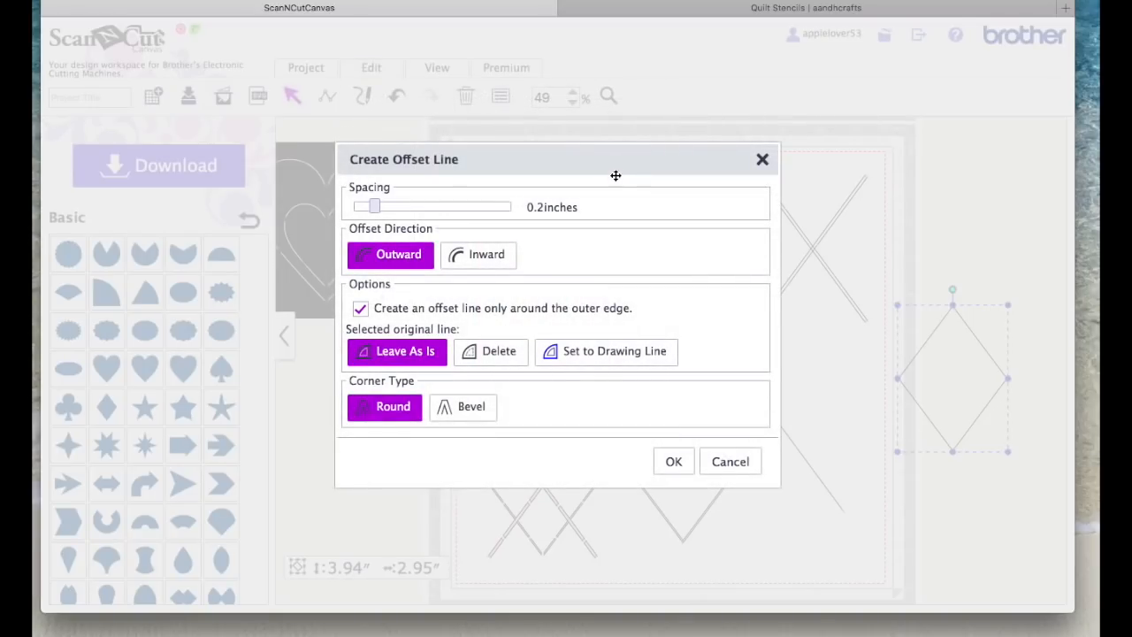
drag(386, 208, 354, 203)
click(480, 255)
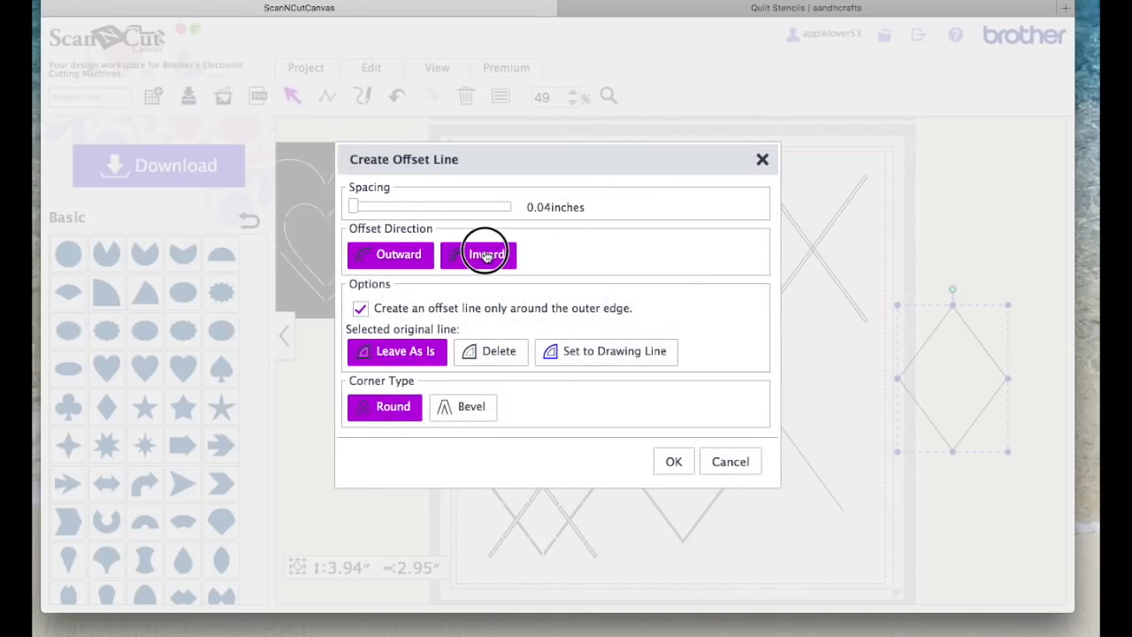
click(669, 466)
click(673, 464)
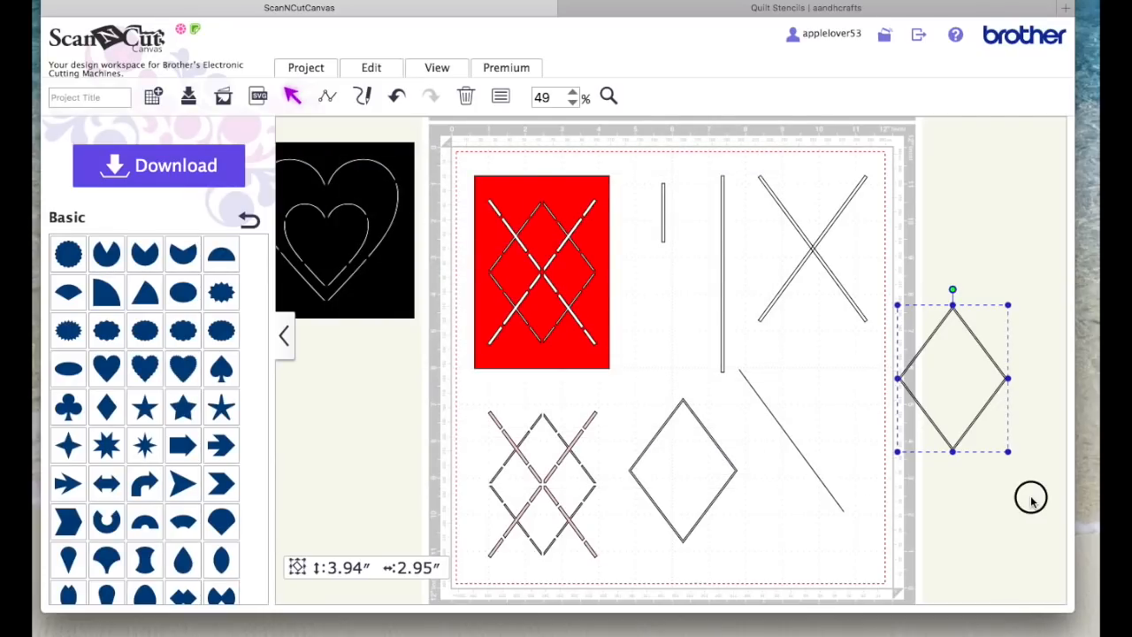
Step: Process the overlap of the two diamond outlines to form one narrow channel shape, and move it slightly up and right
drag(1029, 536, 902, 350)
click(384, 70)
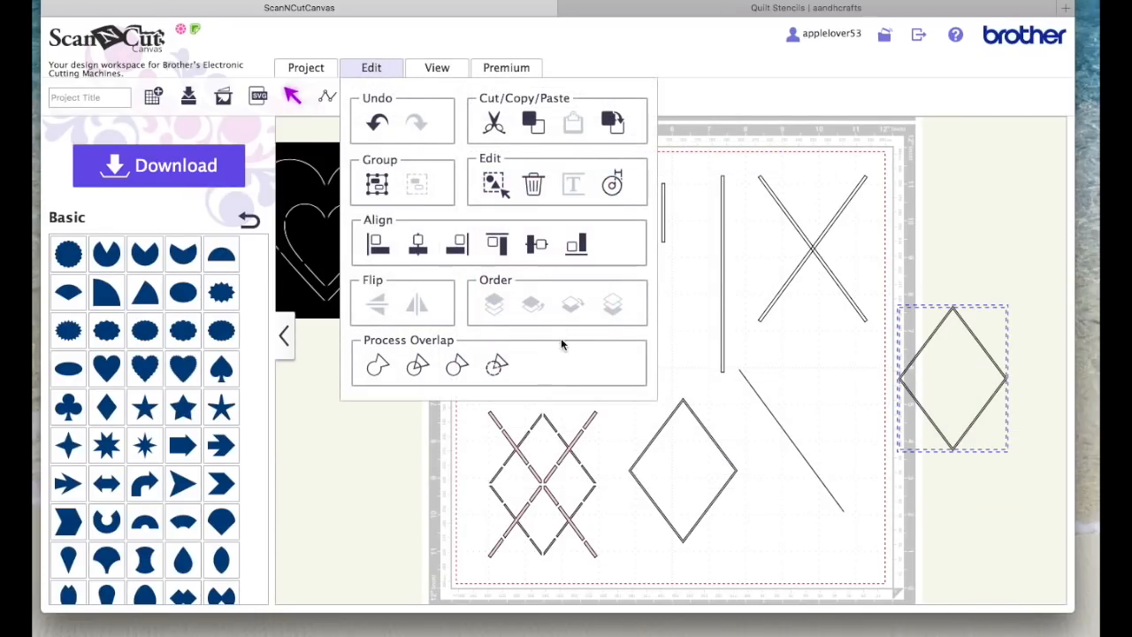
click(498, 361)
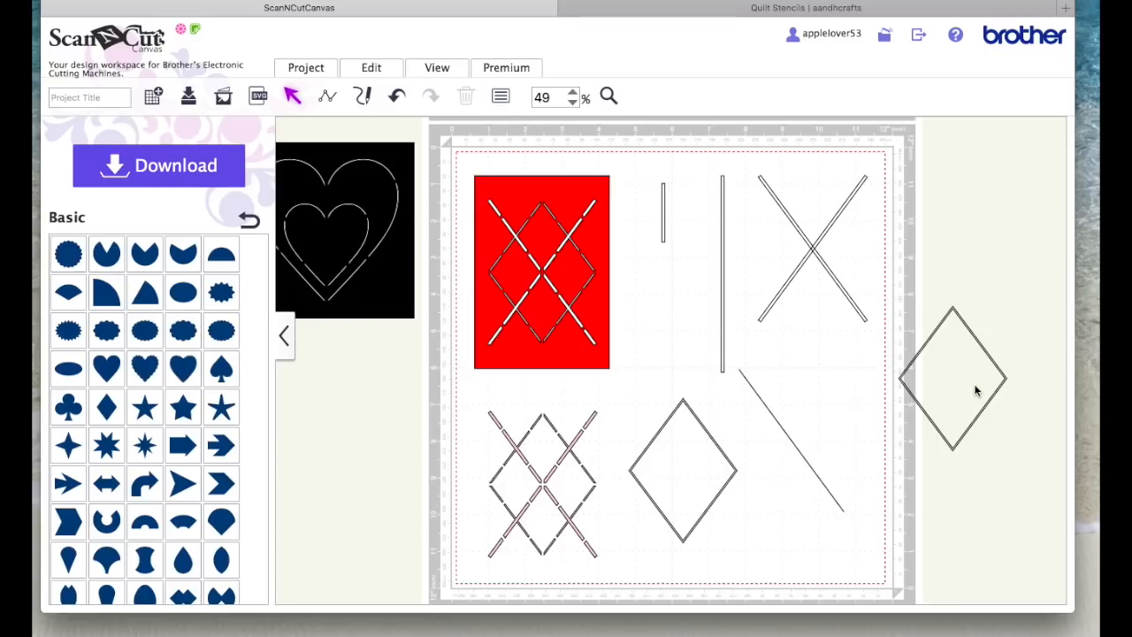
drag(984, 348, 1013, 322)
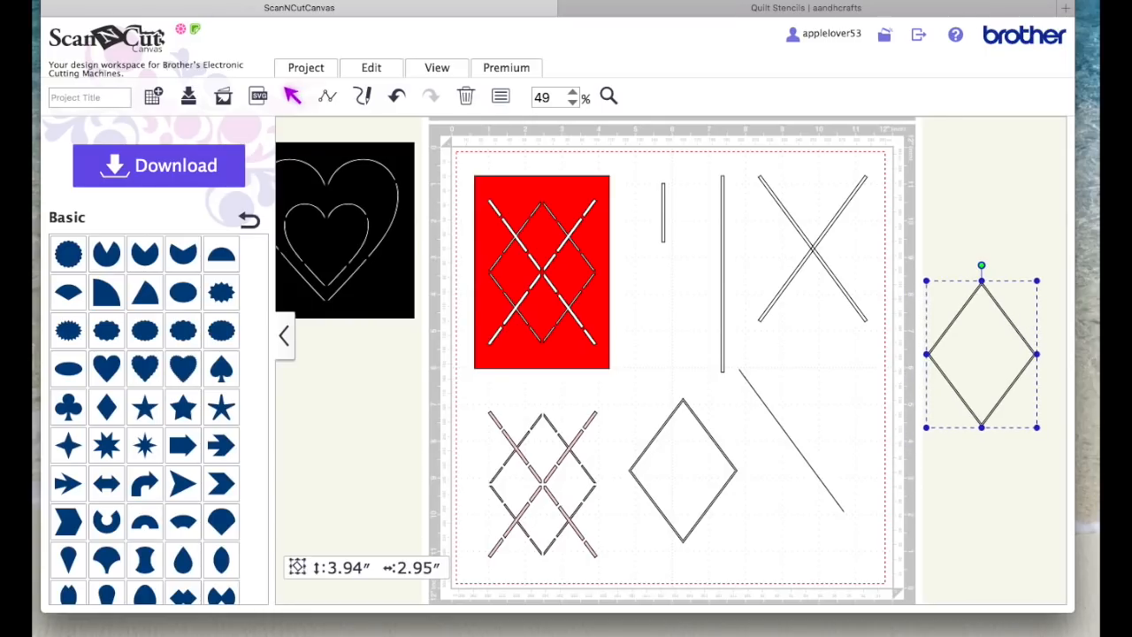
Step: Move the long vertical bar slightly left and place the crossed bars centred over the new diamond
mouse_move(724, 255)
mouse_down()
mouse_move(750, 252)
mouse_move(713, 252)
mouse_up()
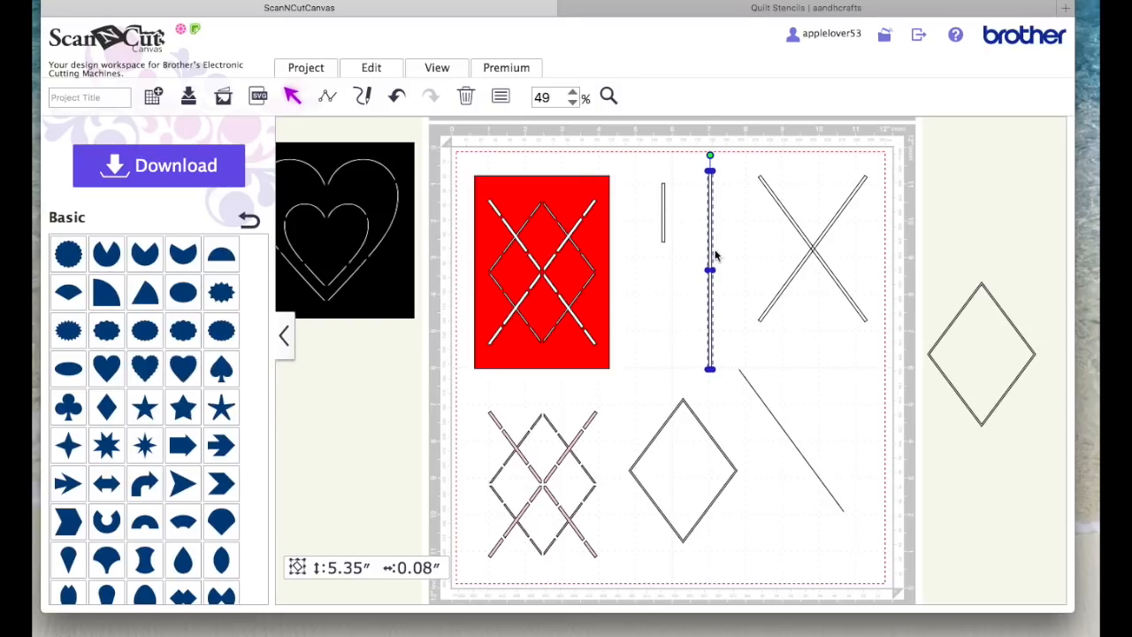
drag(872, 370, 981, 353)
click(927, 253)
Step: Move the new diamond and crossed bars to the mat's right edge, weld them into one shape, and bring the short bar closer
drag(895, 235, 1057, 510)
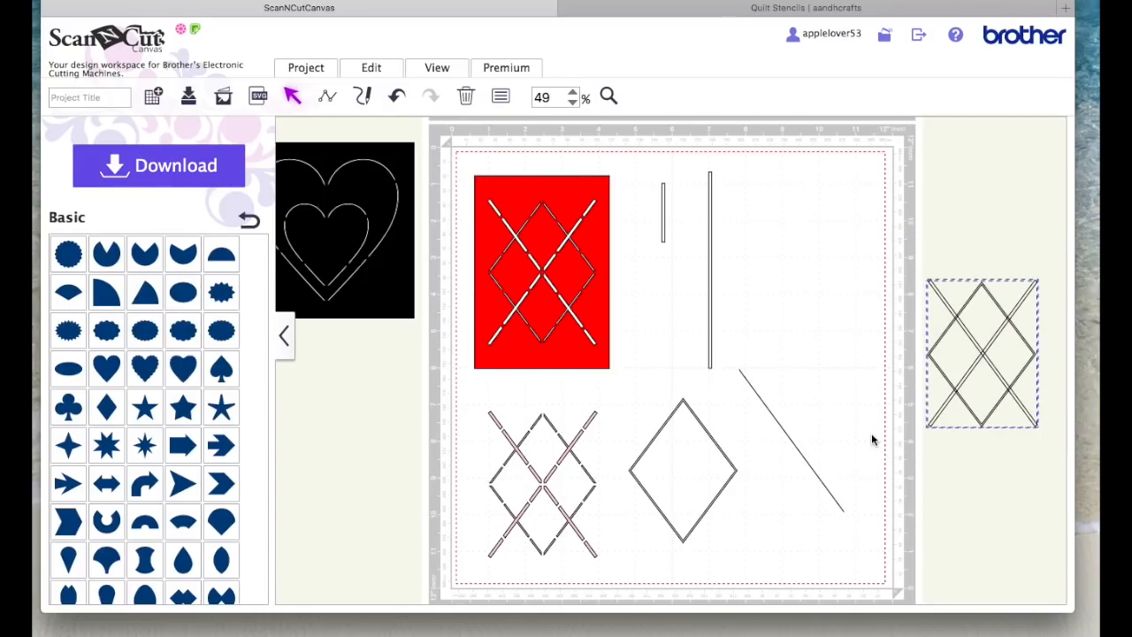
drag(990, 351, 881, 270)
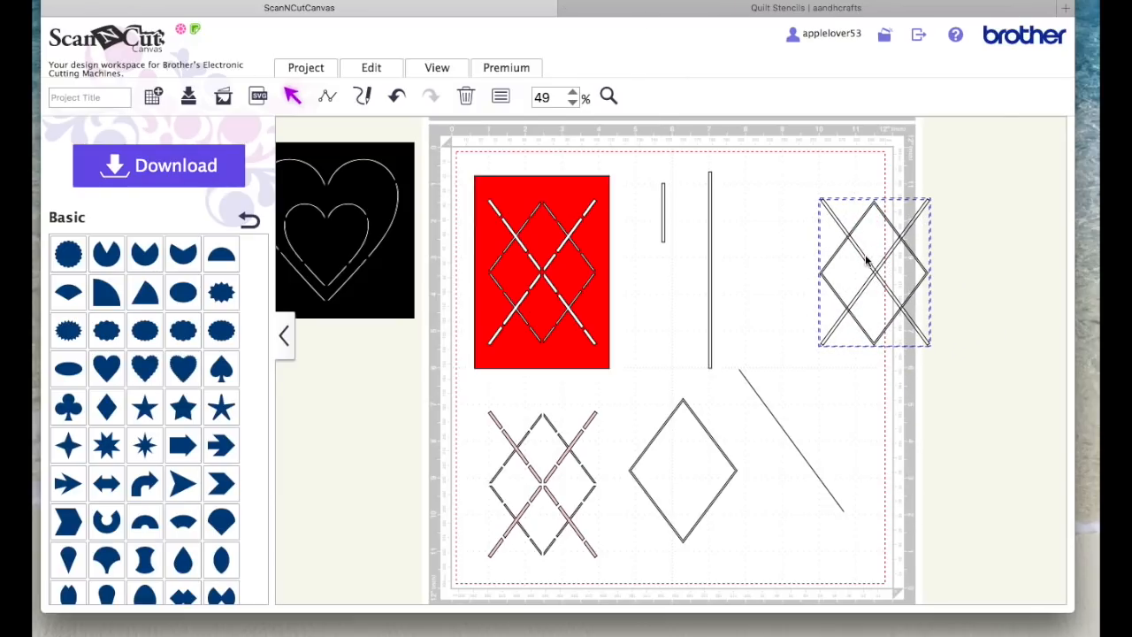
click(379, 70)
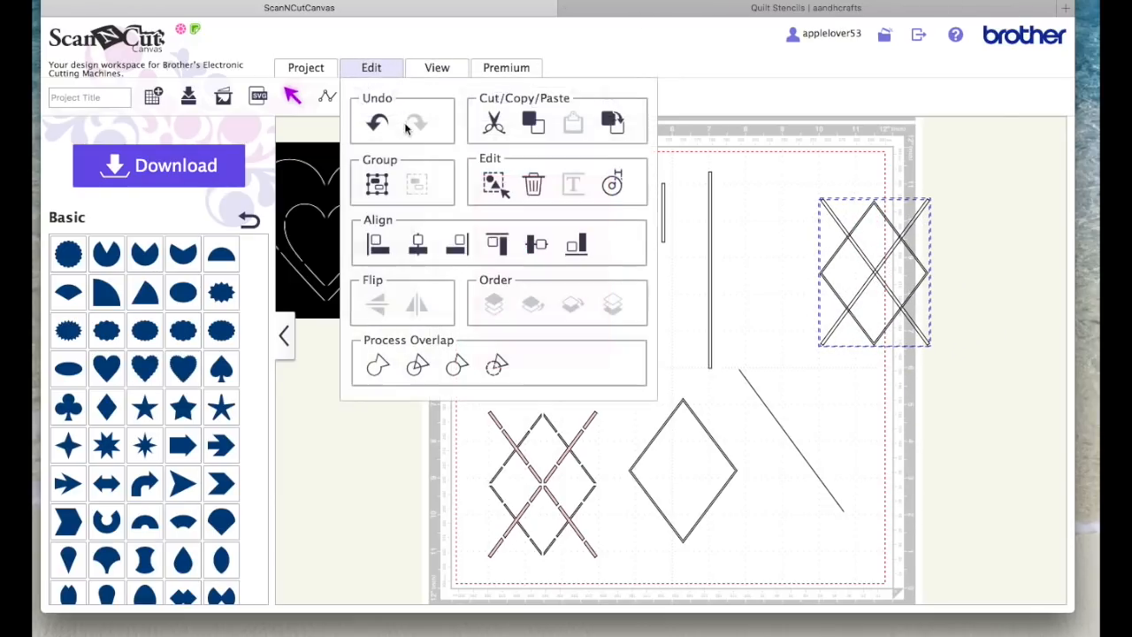
click(377, 366)
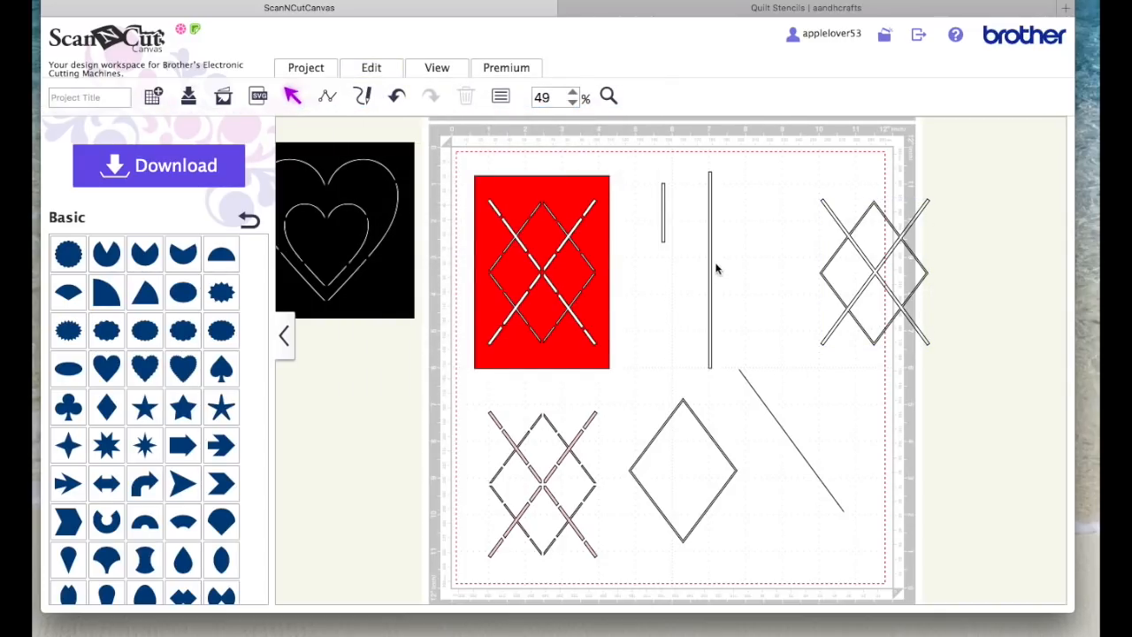
drag(661, 207, 780, 207)
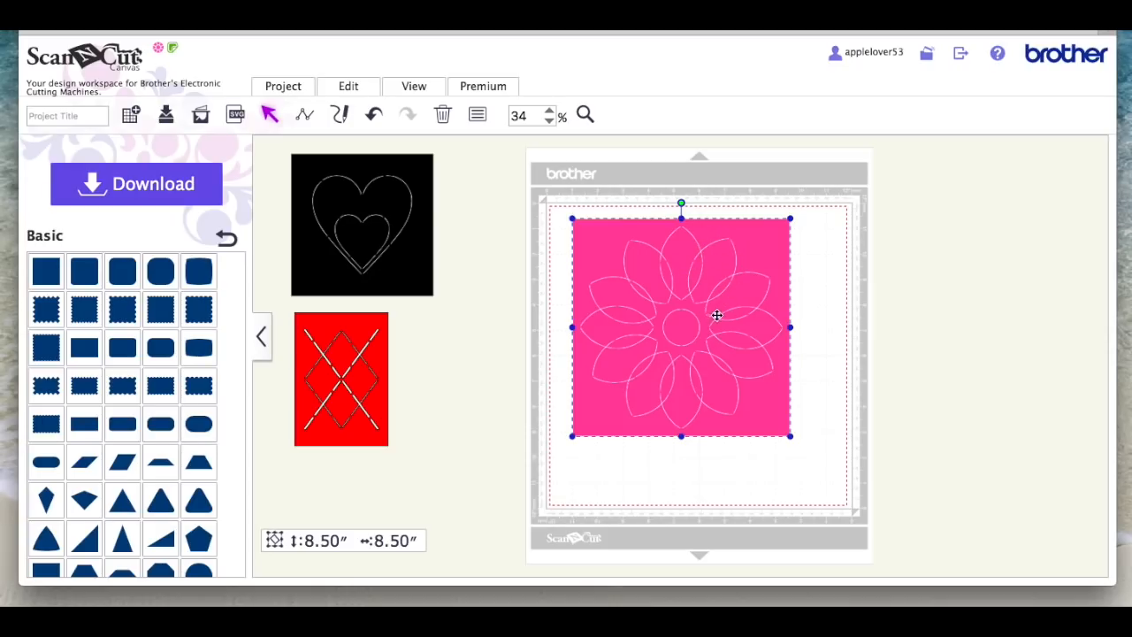
Step: Move the pink flower stencil off the mat's left side and add a pointed oval petal shape off its right side
drag(743, 256, 474, 229)
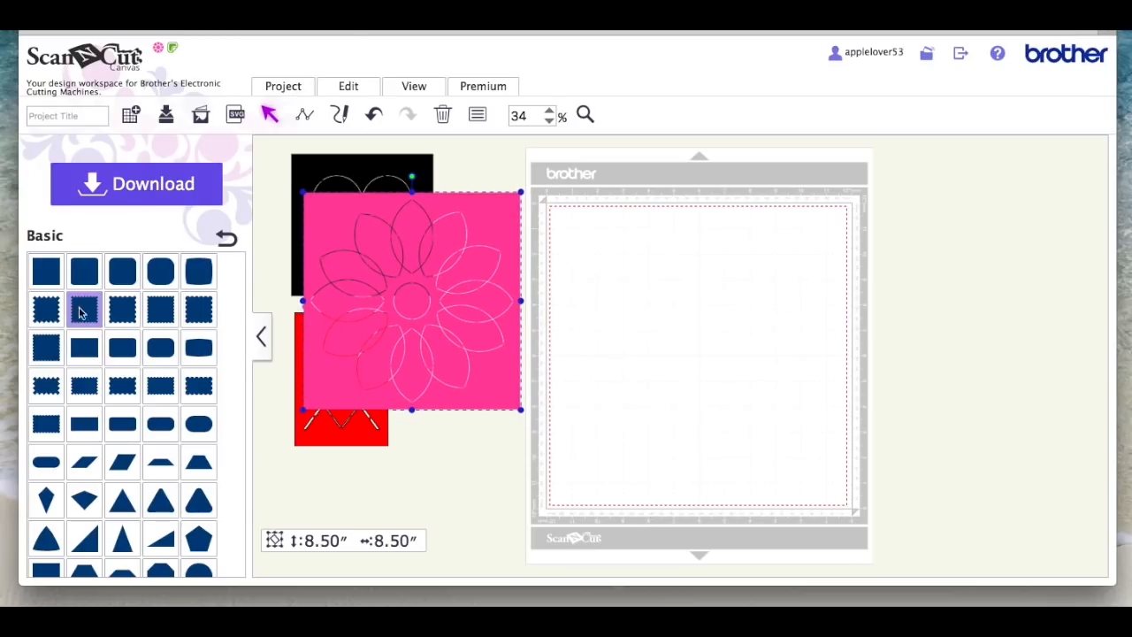
scroll(134, 363, down, 4)
scroll(133, 362, down, 6)
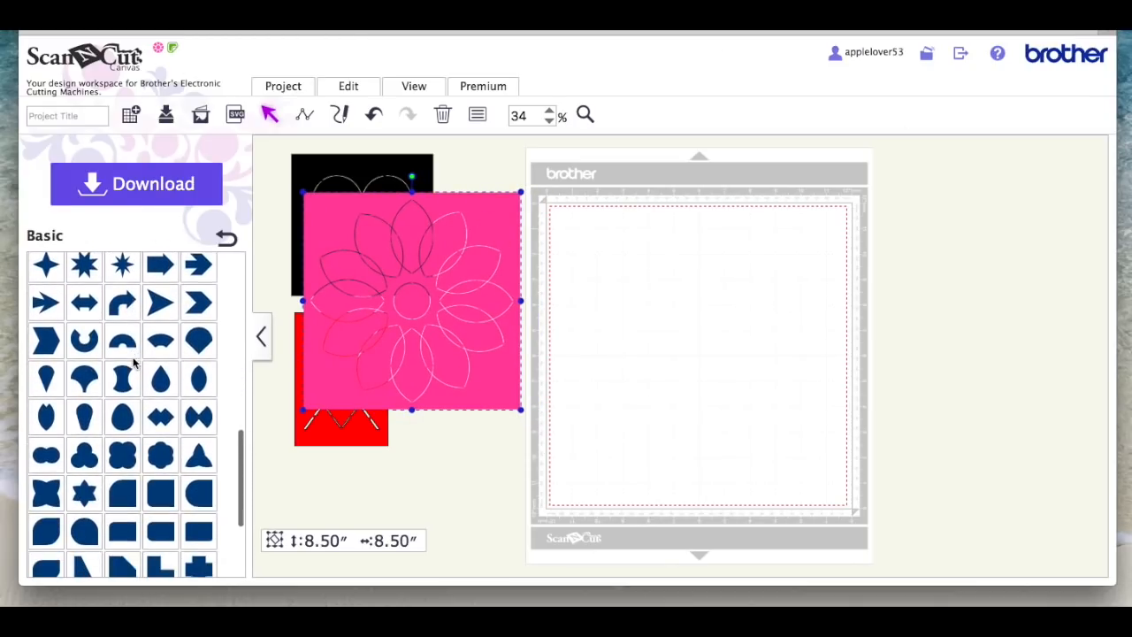
click(197, 376)
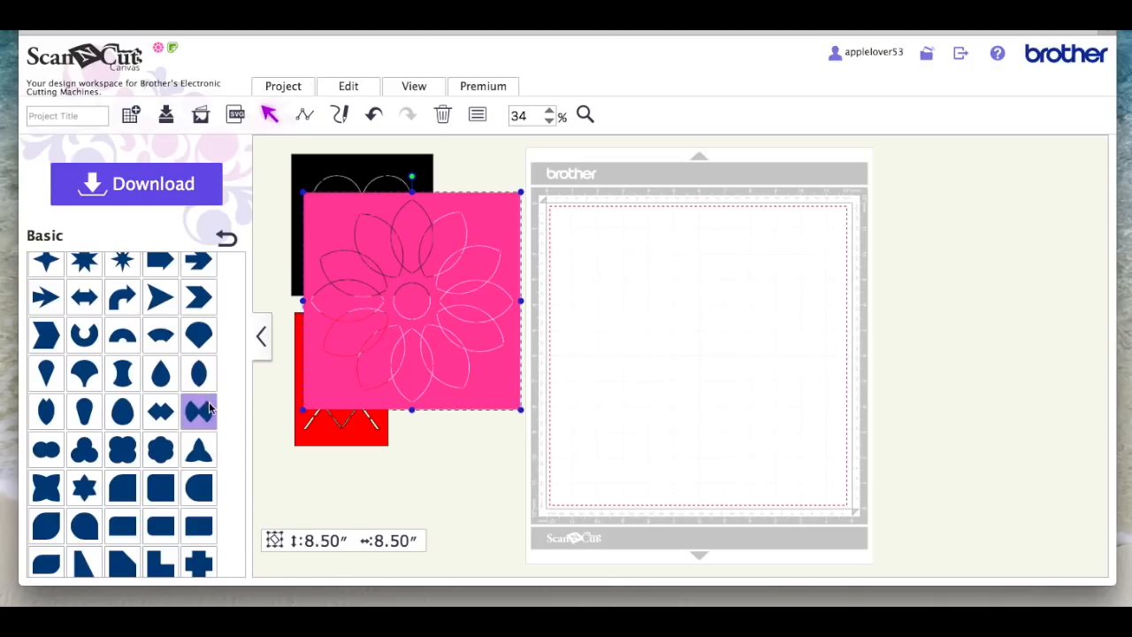
drag(584, 252, 918, 280)
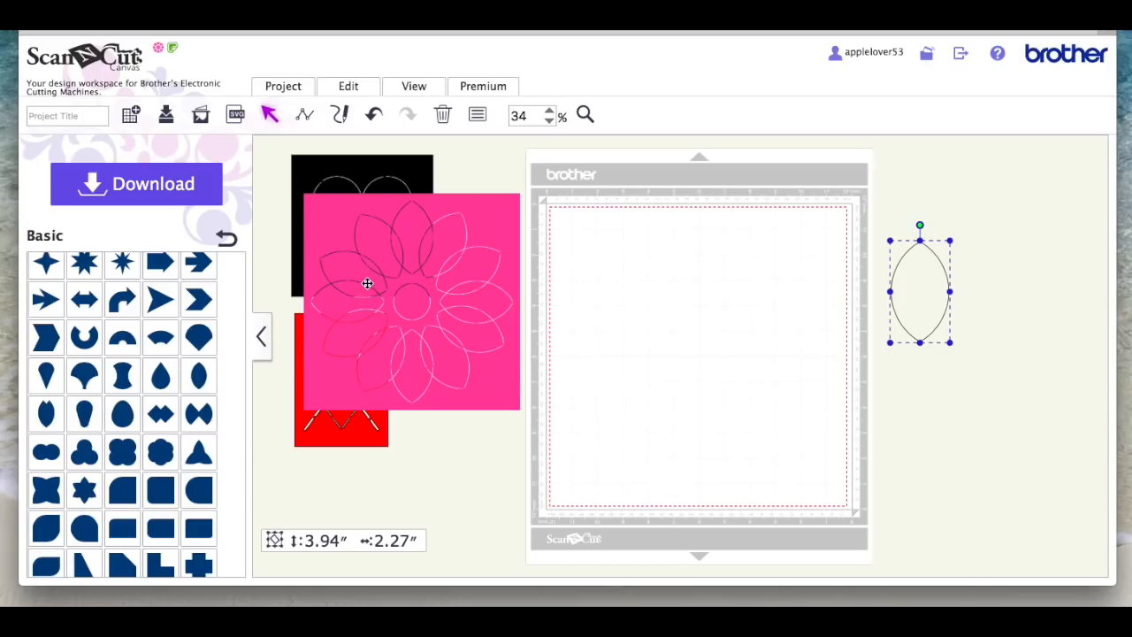
Step: Add a plain square, set its size to 6.00 by 6.00 inches, and position it in the mat's upper right area
scroll(190, 329, up, 5)
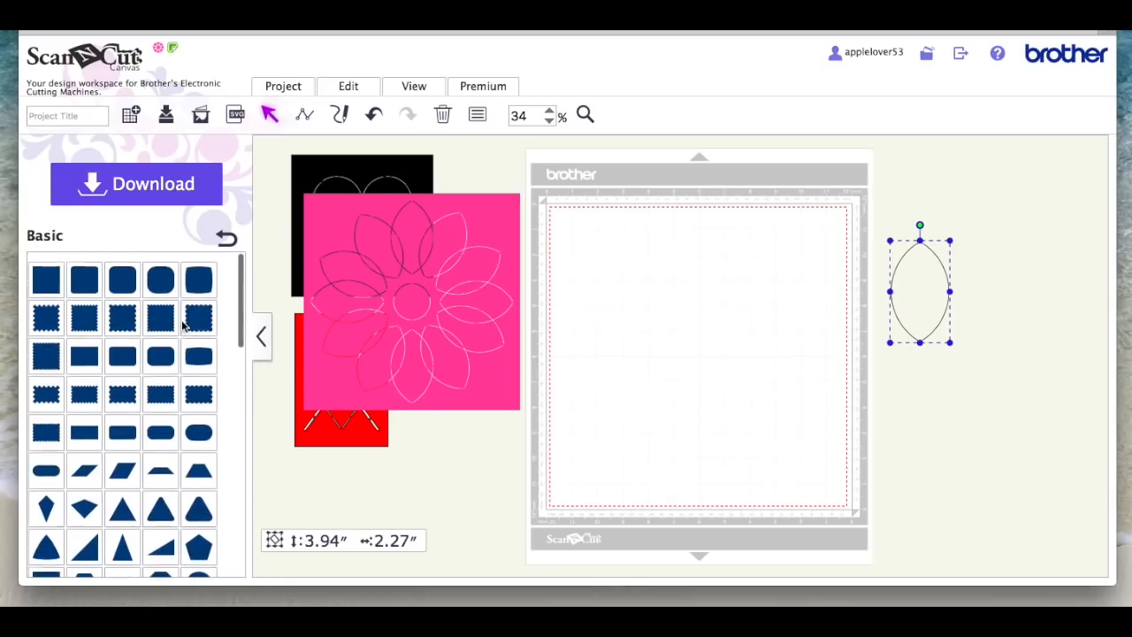
click(50, 271)
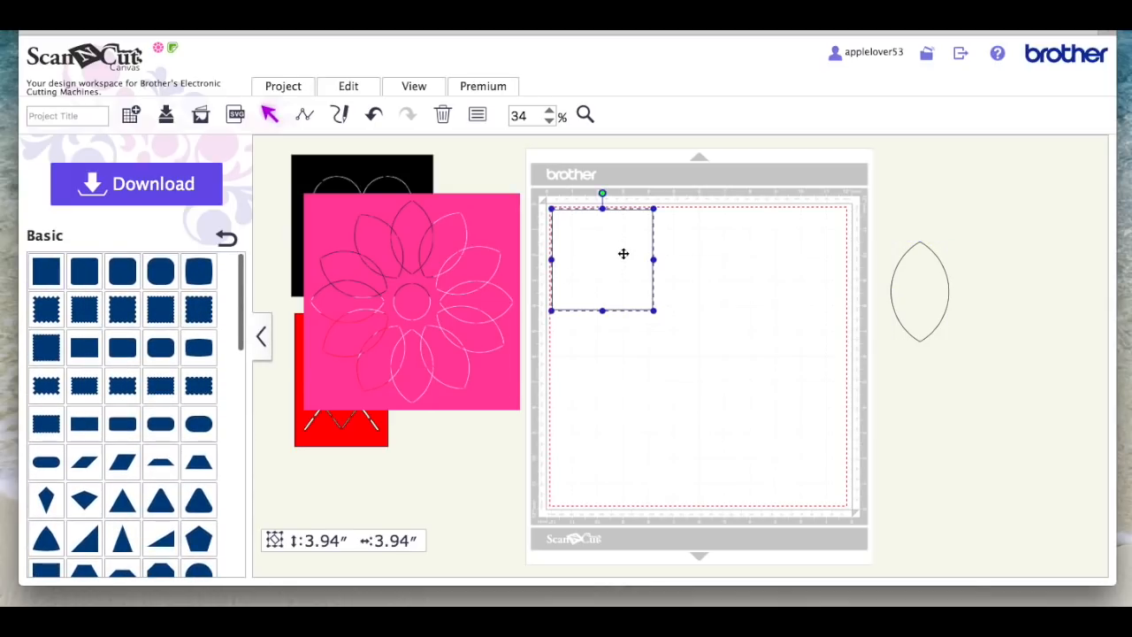
drag(624, 255, 753, 277)
click(477, 115)
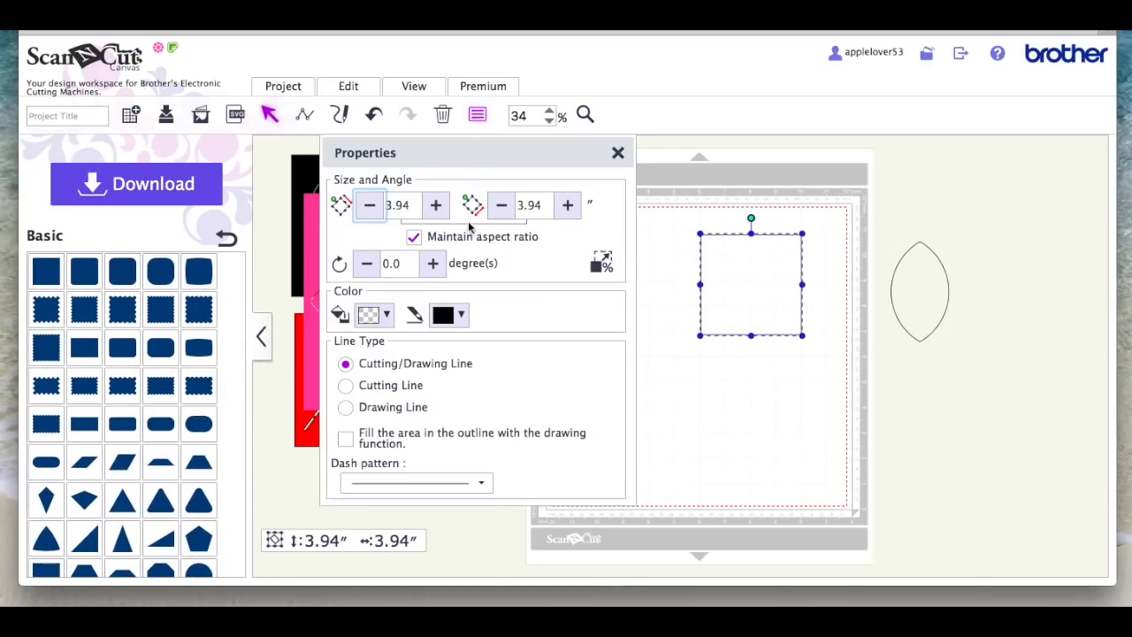
double_click(418, 204)
text(6)
key(Return)
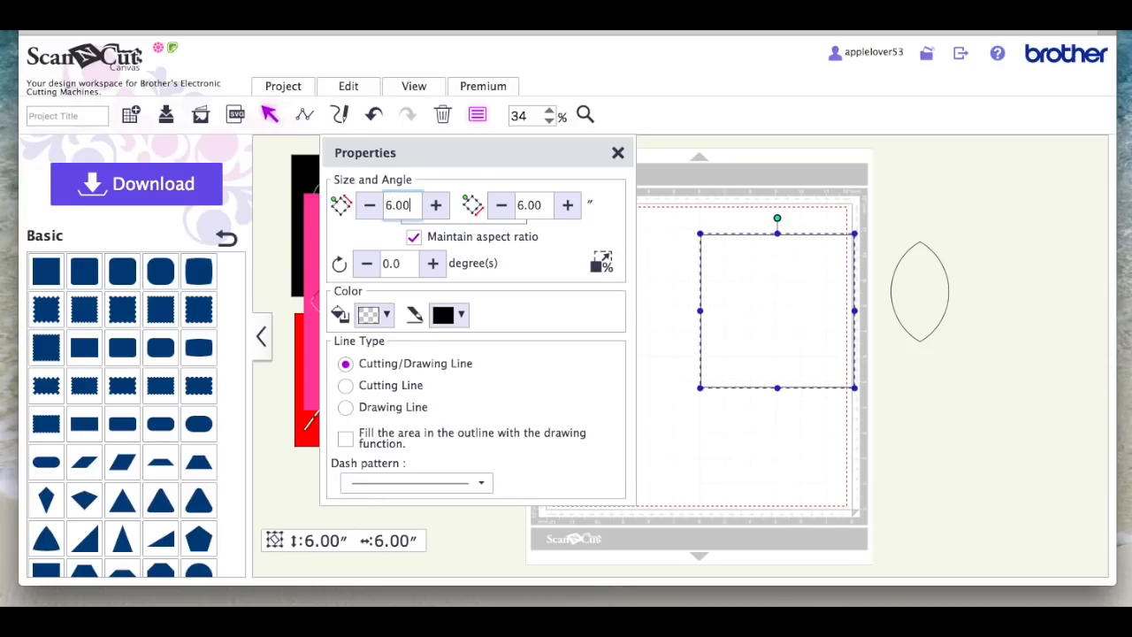
click(618, 155)
drag(804, 291, 781, 275)
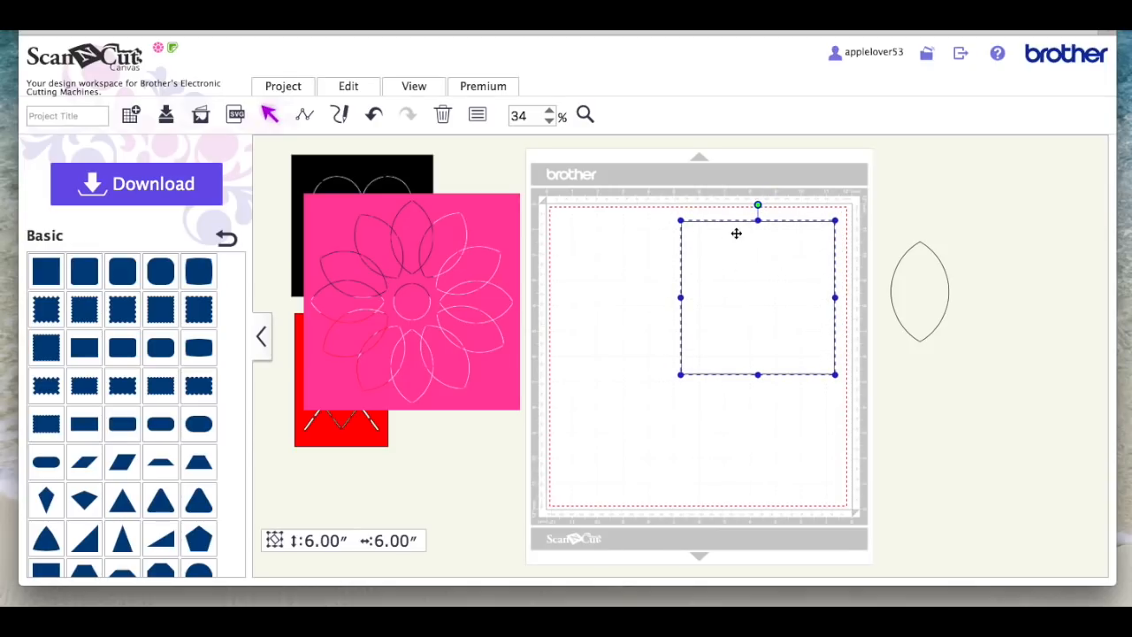
Step: Scale the pointed petal down to about 1.44 by 0.83 inches and separate it from the square, leaving the square across the mat's right edge
click(927, 278)
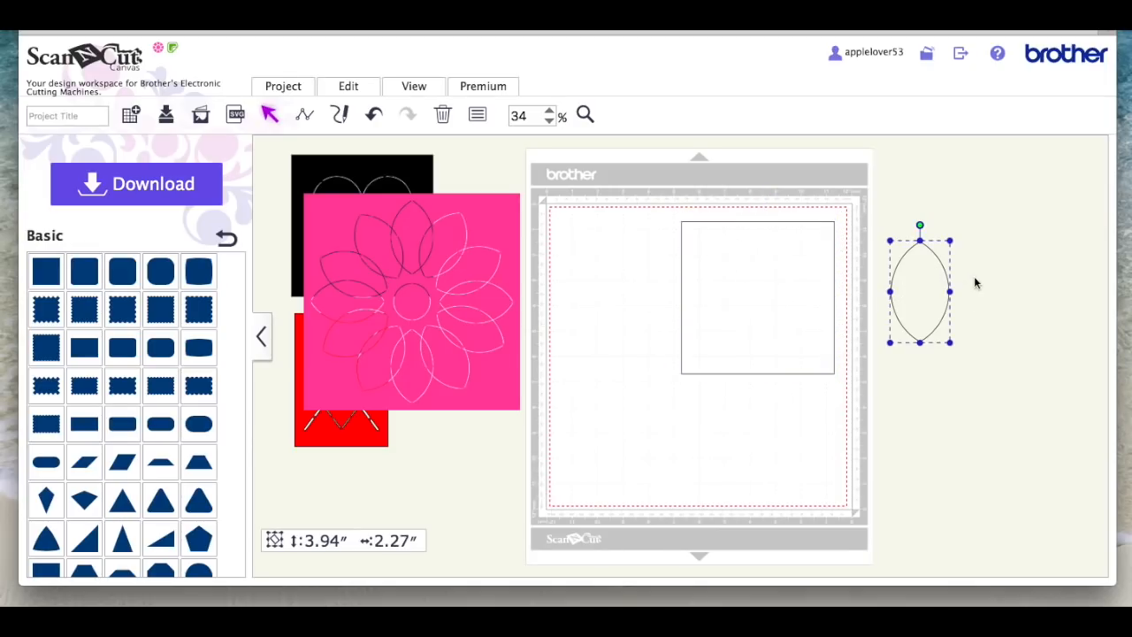
drag(921, 285, 748, 271)
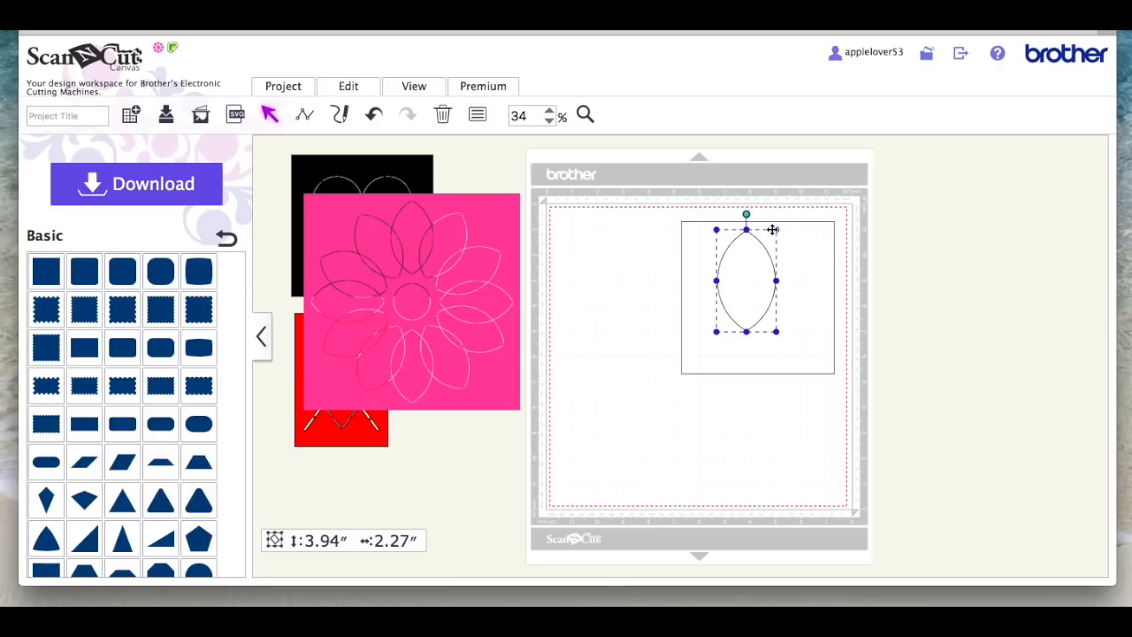
drag(780, 231, 737, 275)
drag(749, 324, 881, 317)
drag(730, 310, 642, 244)
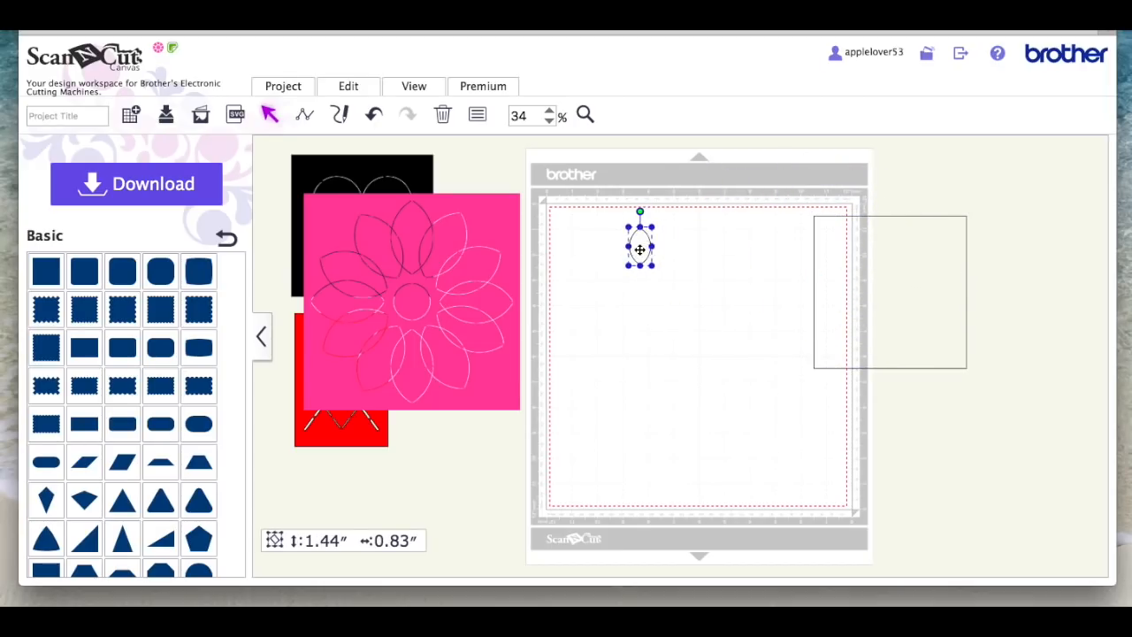
Step: Create an inward offset line of the small petal at the minimum spacing of 0.04 inches, leaving the original outline as is
click(359, 92)
click(599, 212)
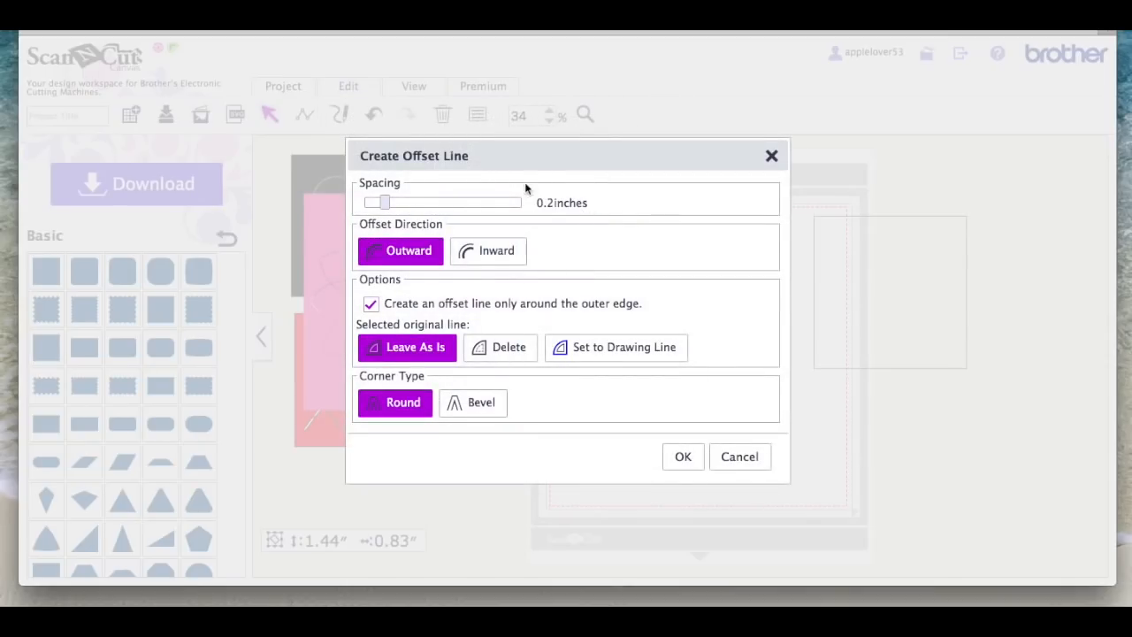
drag(385, 204, 358, 202)
click(483, 249)
click(683, 456)
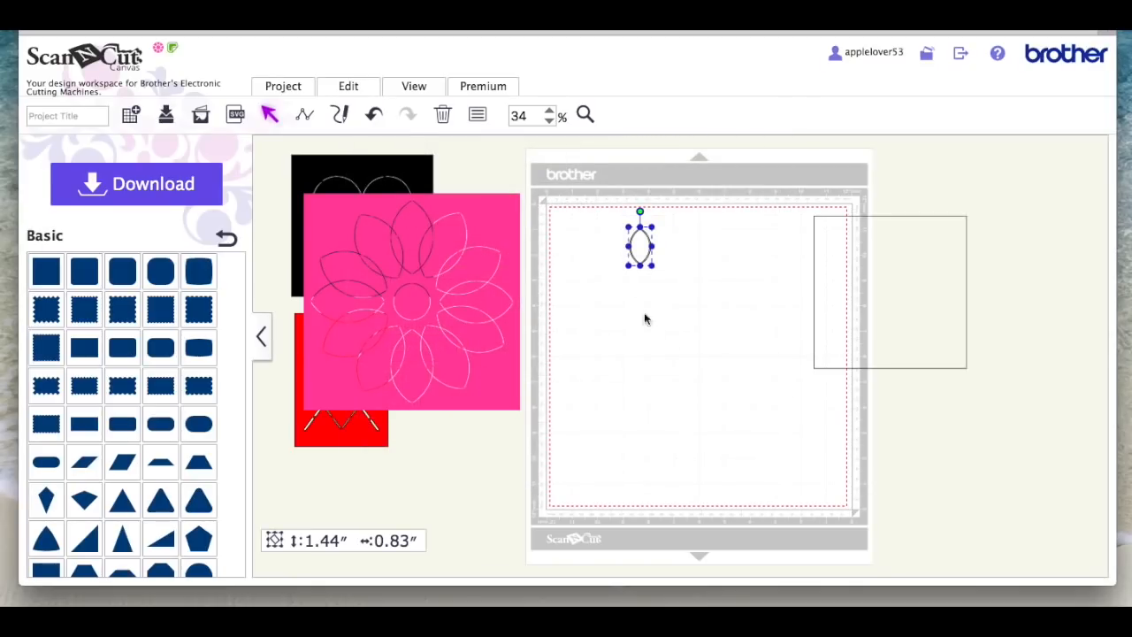
Step: Subtract the inner petal outline from the outer one to form a thin double-line petal, and inspect the result up close
drag(610, 205, 674, 296)
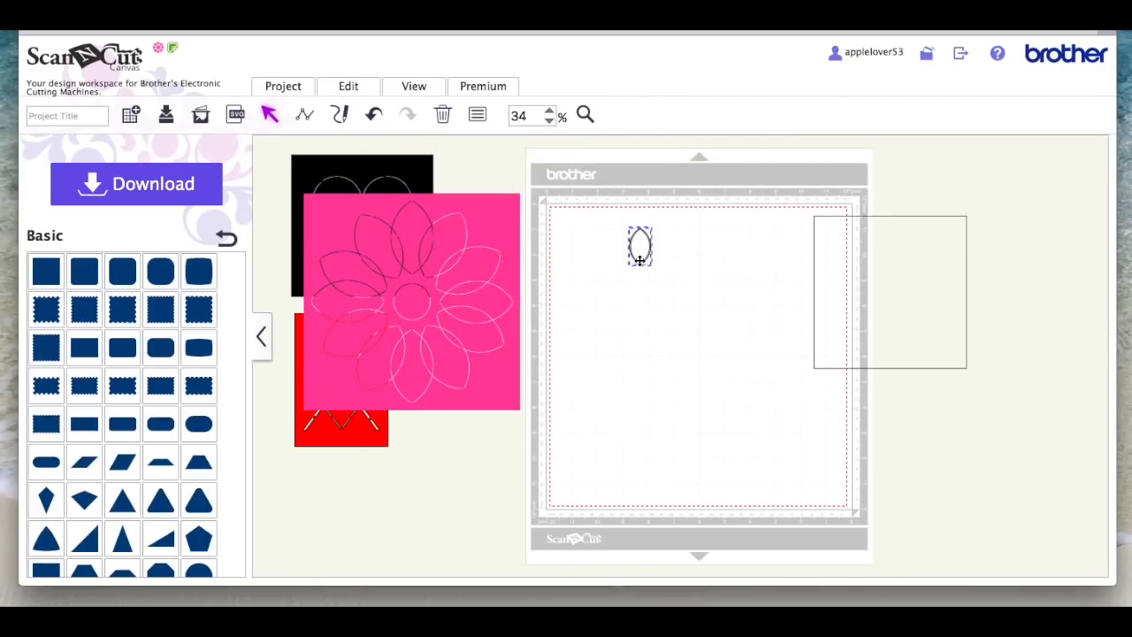
click(350, 86)
click(475, 381)
click(586, 115)
drag(625, 220, 657, 273)
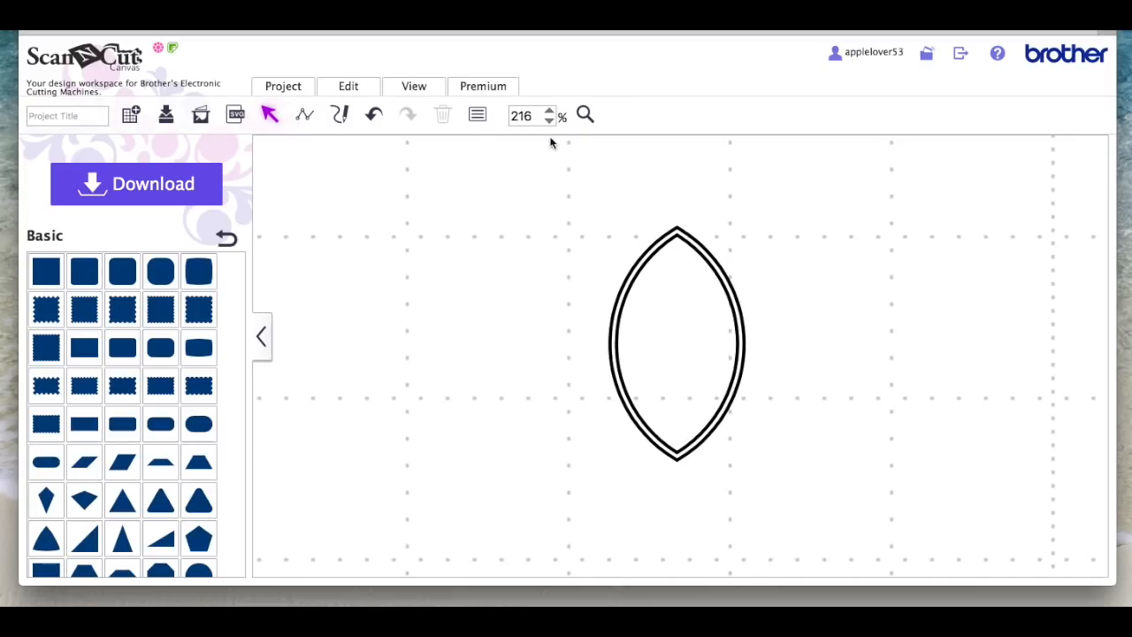
Step: Draw a straight vertical line about 2.58 inches long beside the petal
click(412, 86)
click(450, 138)
click(613, 223)
click(306, 117)
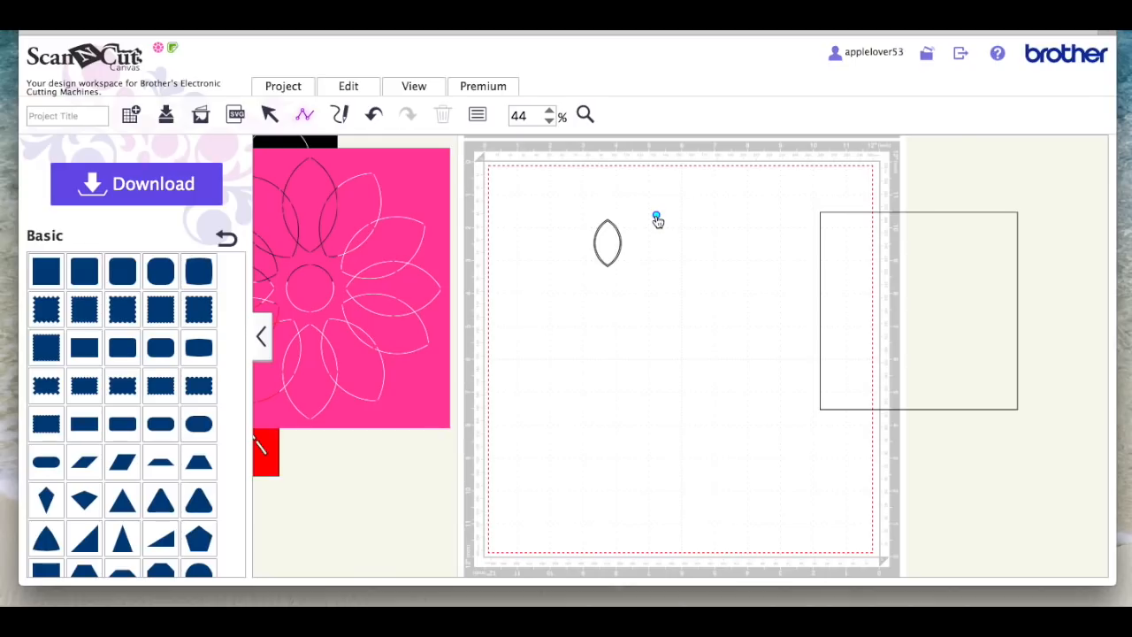
double_click(655, 304)
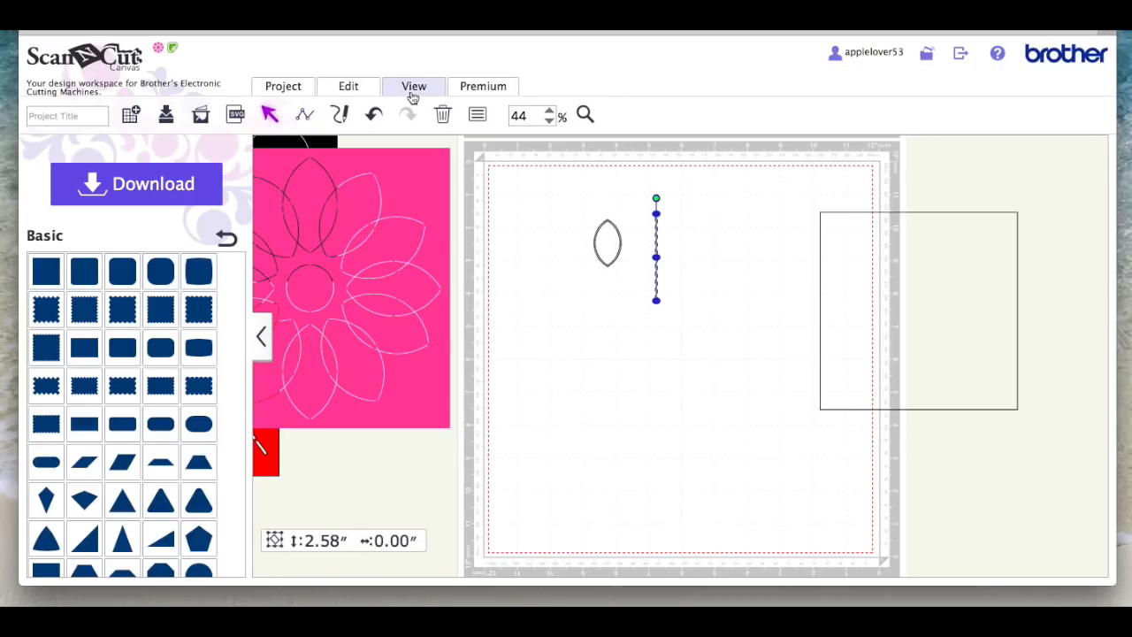
Step: Create an outward offset line with 0.04 inches spacing around the vertical line
click(357, 91)
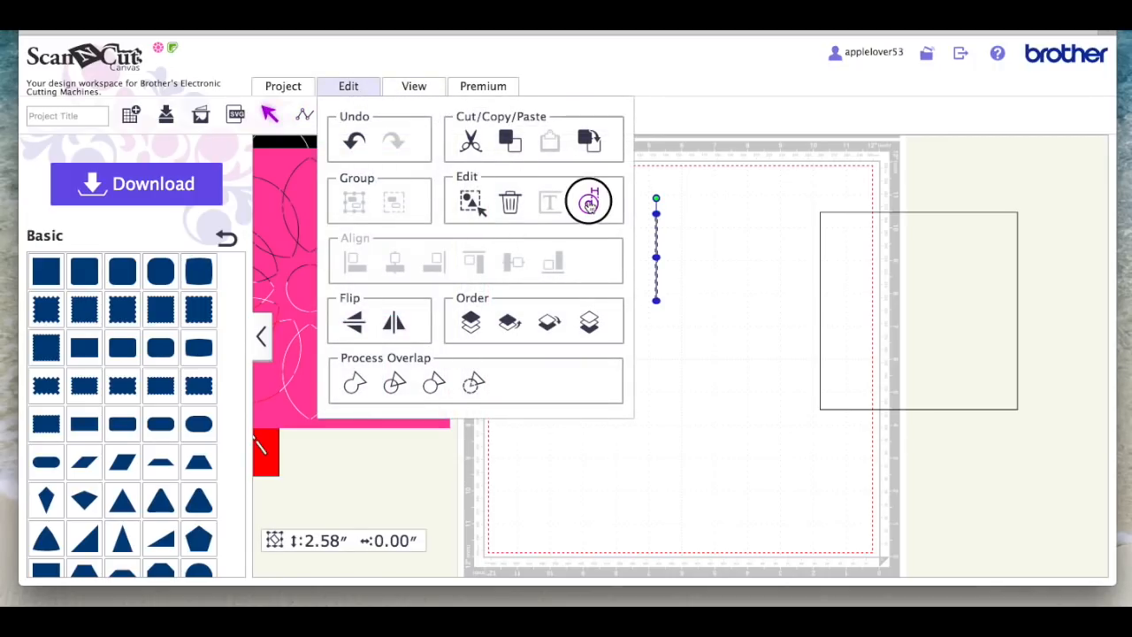
click(587, 196)
drag(385, 203, 362, 202)
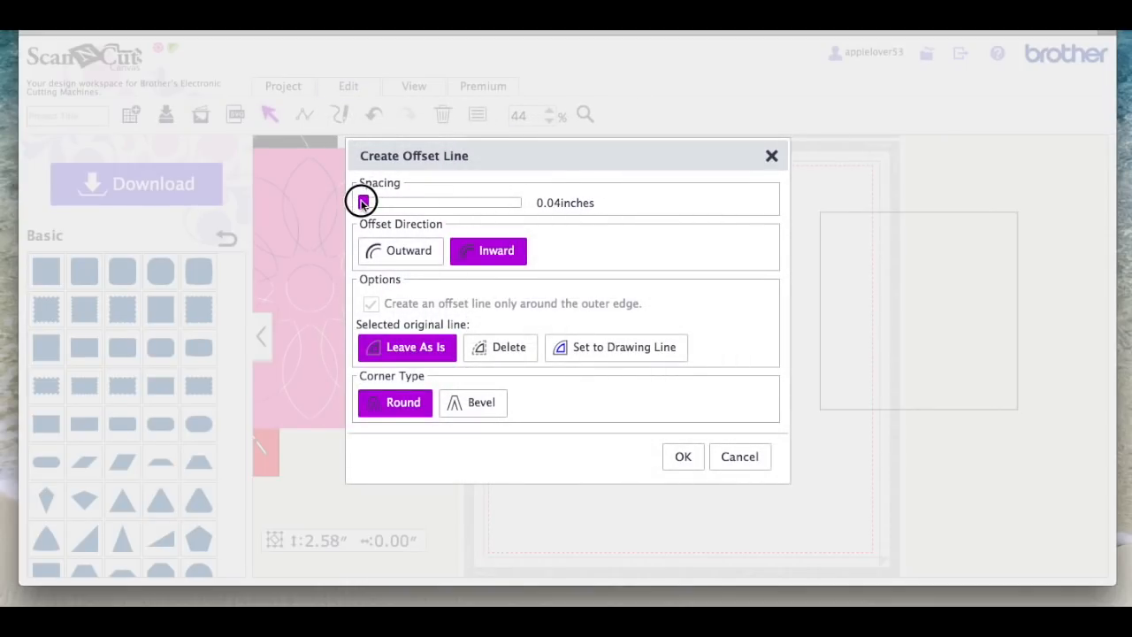
click(409, 256)
click(693, 457)
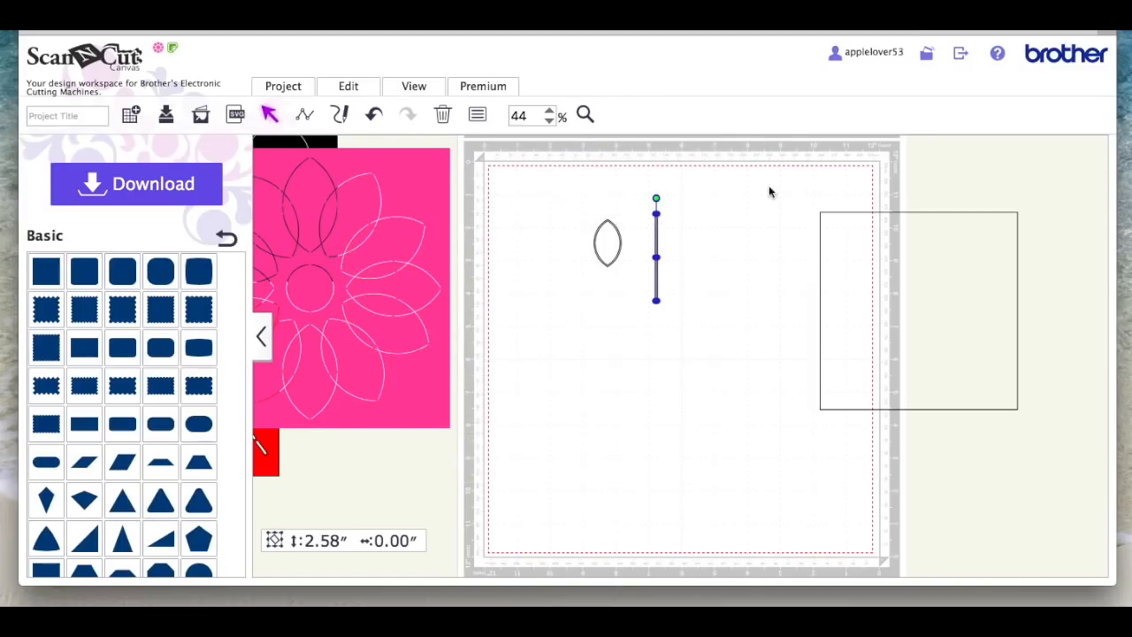
Step: Move the offset bar next to the petal and delete the original line it was made from
click(768, 192)
drag(657, 241, 622, 263)
click(657, 253)
click(653, 228)
key(Delete)
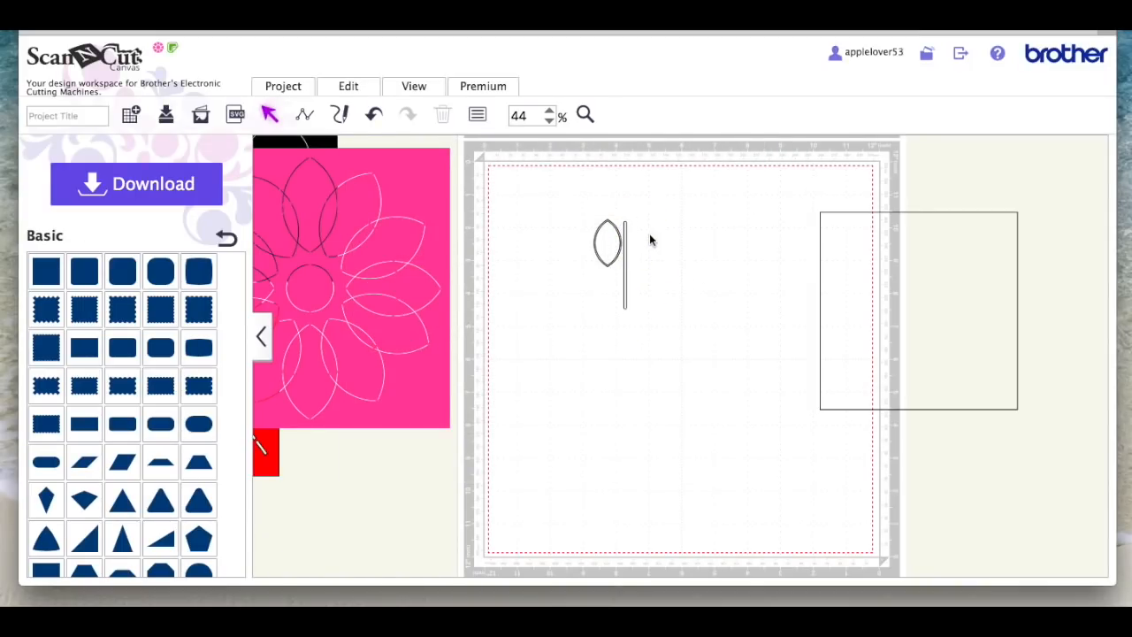
Step: Move the vertical bar slightly away from the petal, duplicate it, and set the copy aside in the mat's upper right area
drag(626, 268, 642, 260)
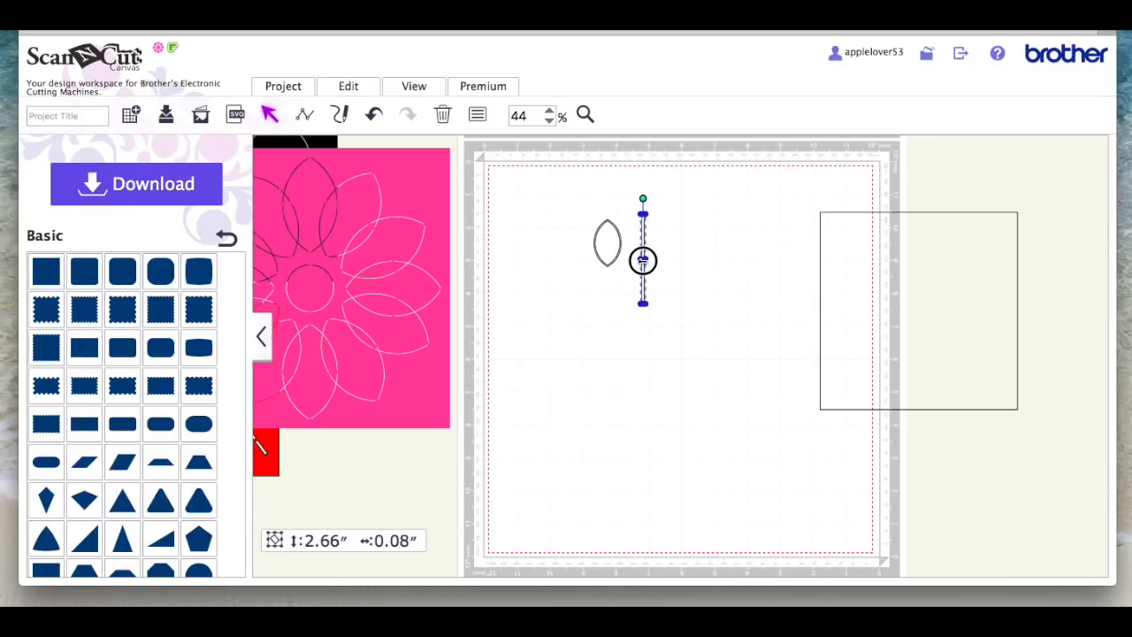
right_click(642, 260)
click(705, 236)
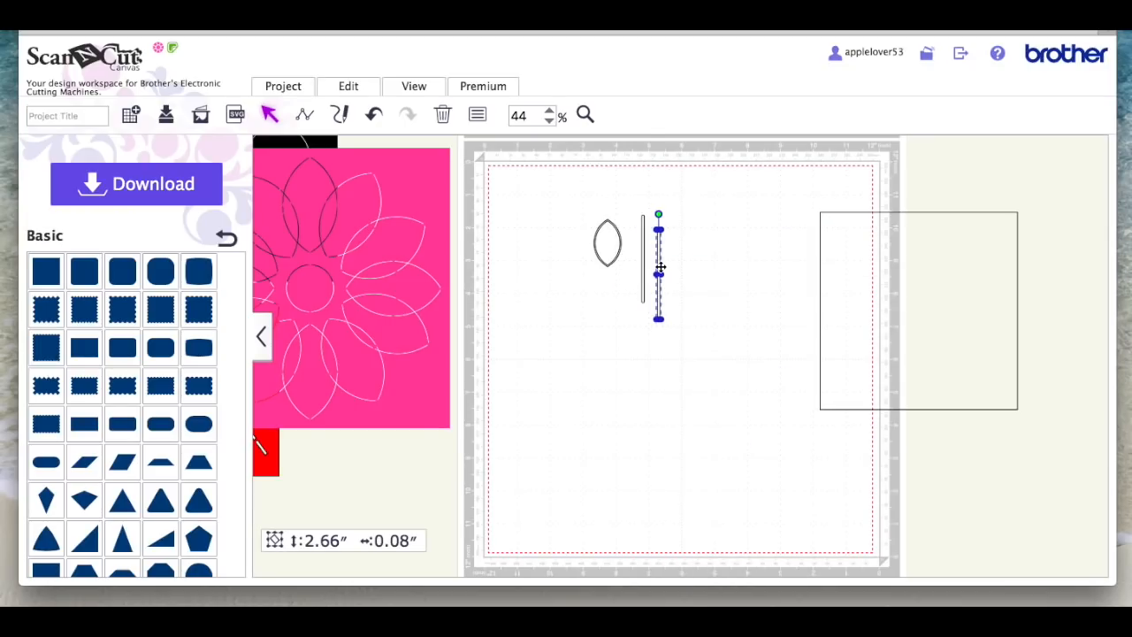
drag(659, 267, 747, 233)
Step: Centre the vertical bar horizontally over the petal and subtract it to cut gaps at both tips
drag(645, 256, 584, 219)
click(349, 84)
click(395, 260)
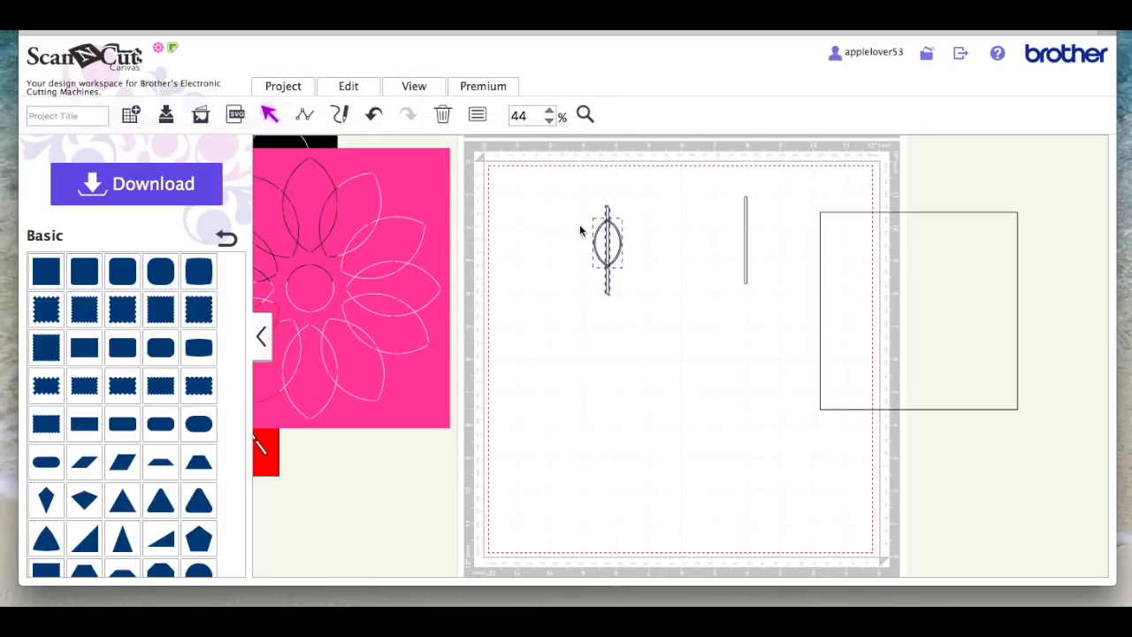
click(358, 87)
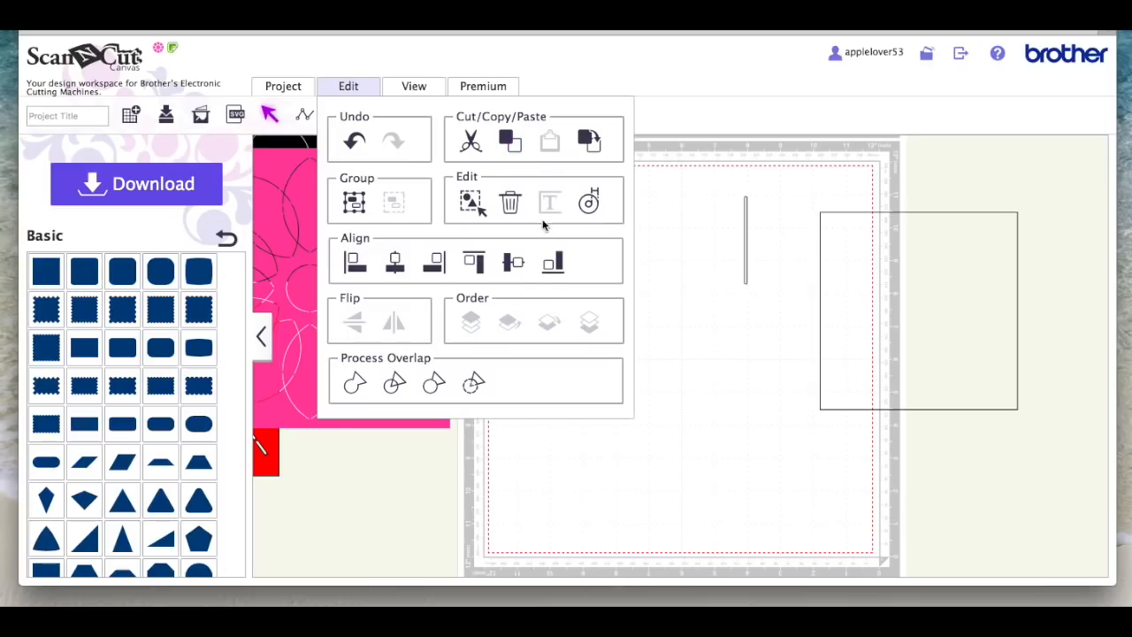
click(476, 380)
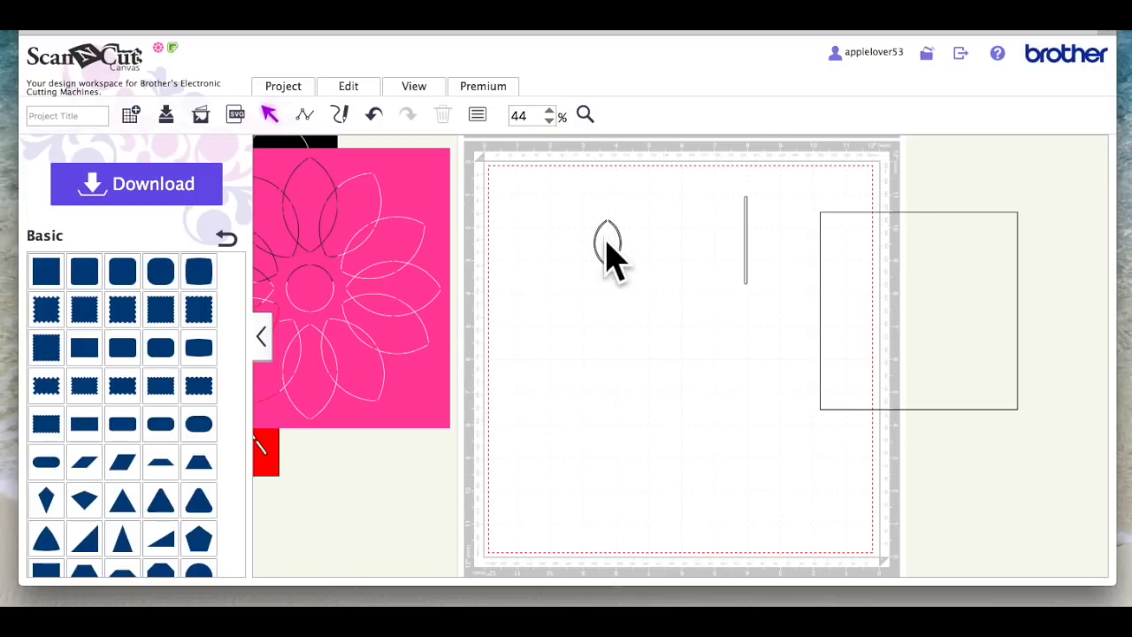
Step: Rotate the spare bar to horizontal and place it across the petal's middle, aligned to the petal's horizontal centre
drag(745, 231, 679, 229)
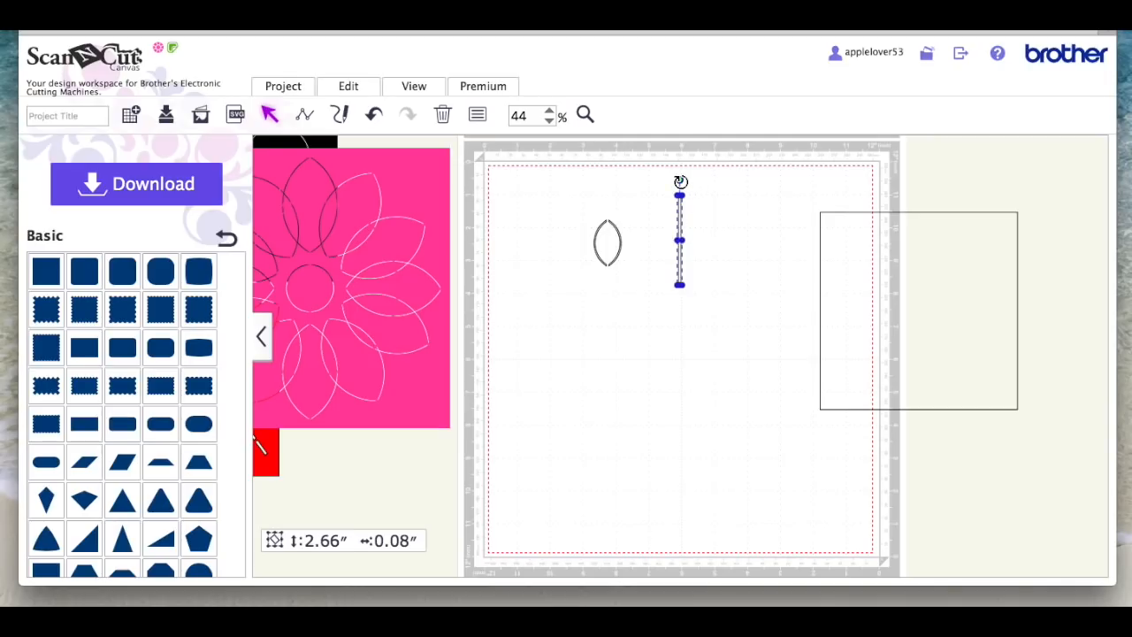
drag(680, 181, 733, 255)
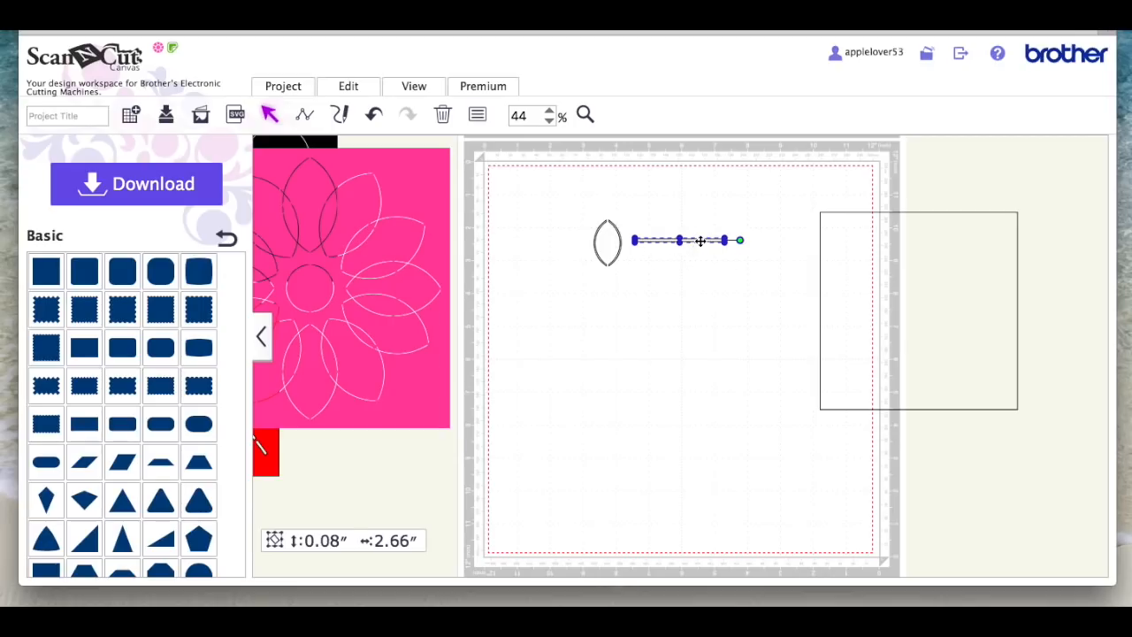
drag(699, 240, 628, 242)
drag(672, 277, 584, 223)
click(349, 86)
click(397, 261)
Step: Try to subtract using the horizontal bar and the petal, and undo that subtraction
click(351, 85)
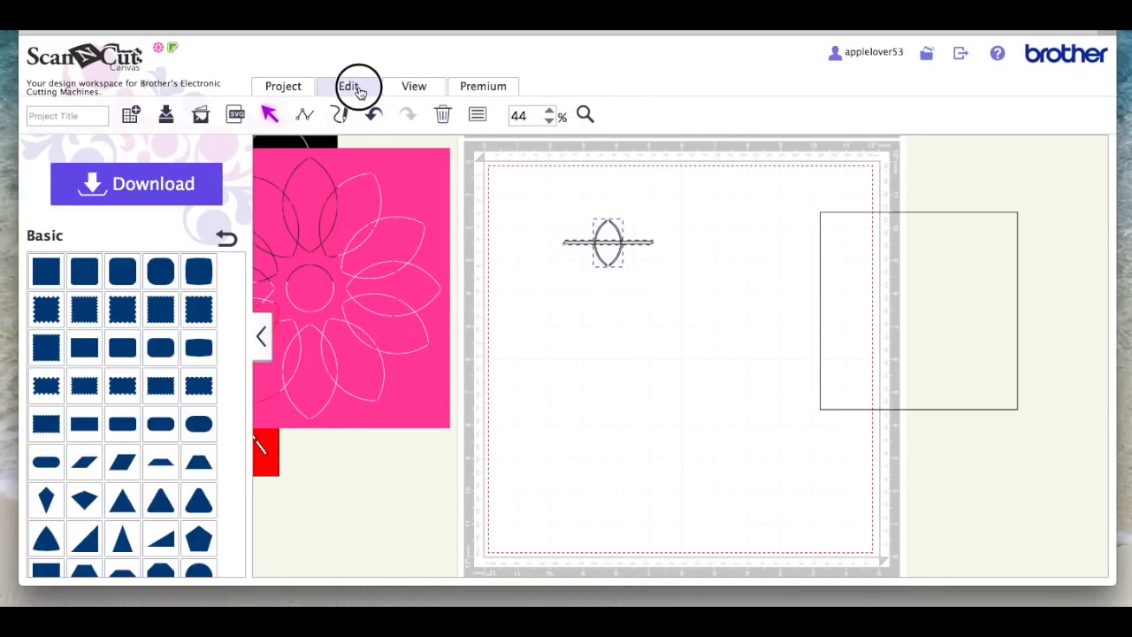
click(474, 383)
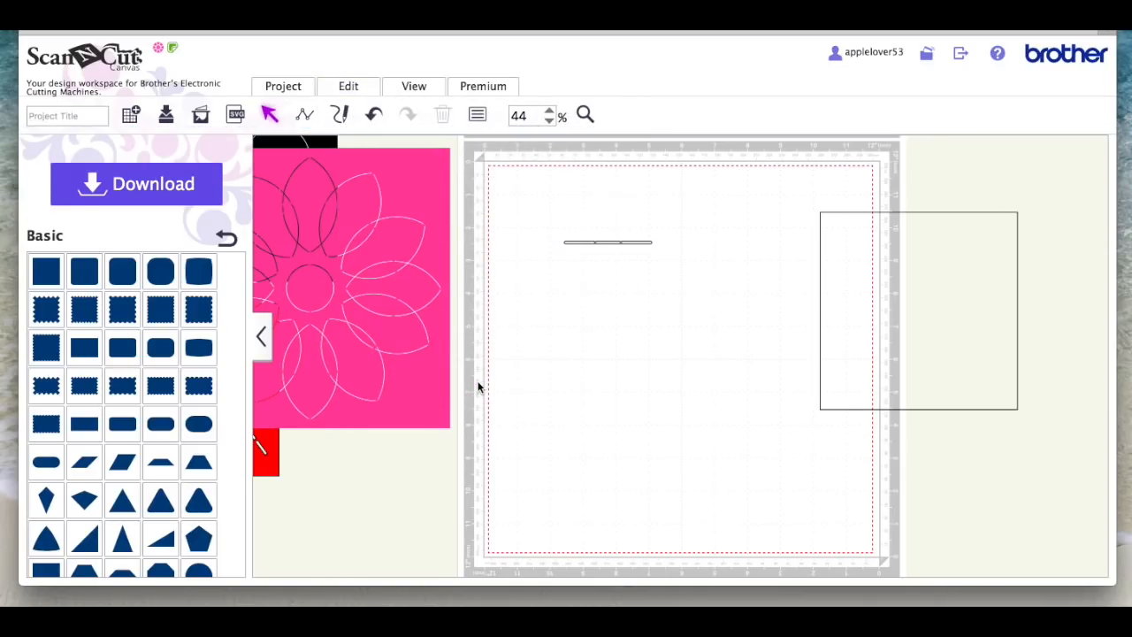
click(374, 114)
Step: Bring the horizontal bar to the front and subtract it from the petal to cut gaps in both sides
click(635, 244)
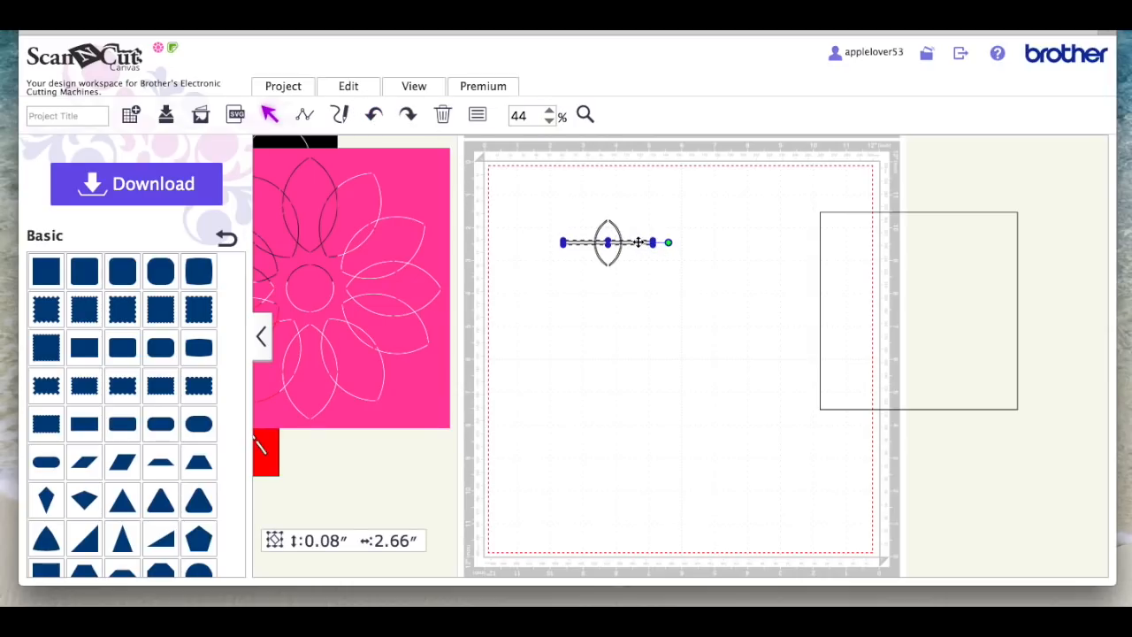
right_click(636, 240)
click(730, 423)
click(697, 345)
drag(528, 193, 666, 304)
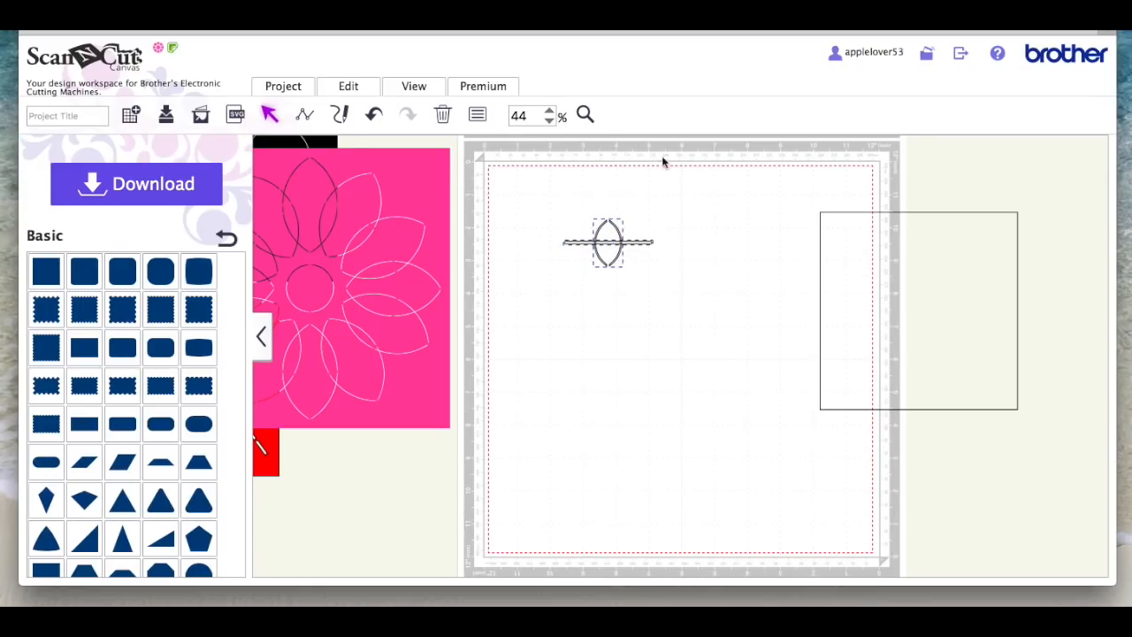
click(360, 91)
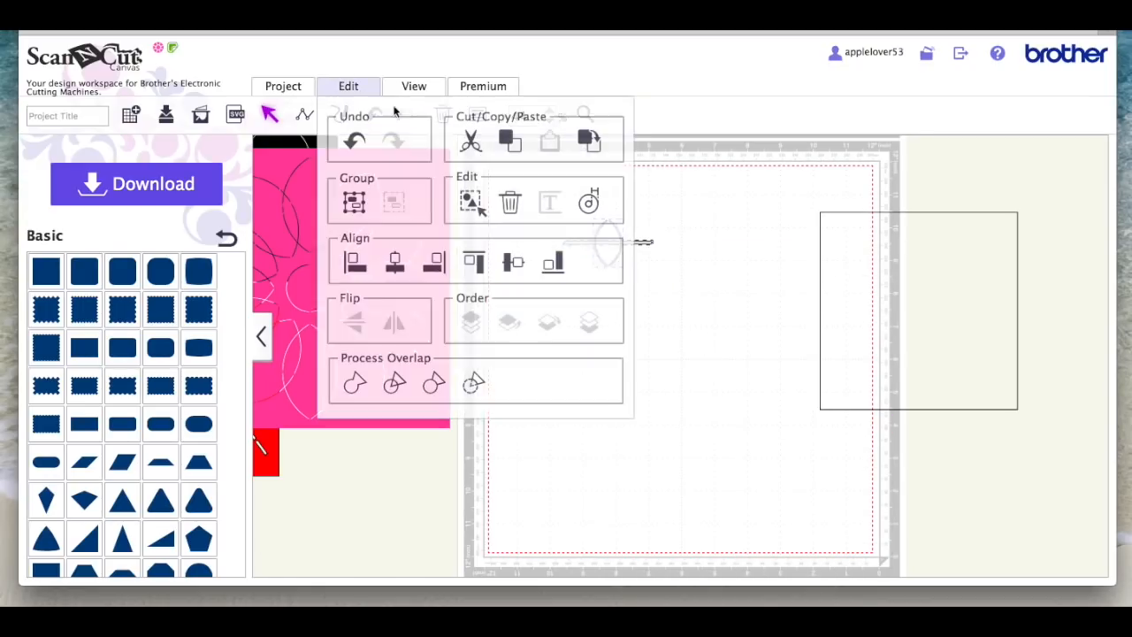
click(473, 386)
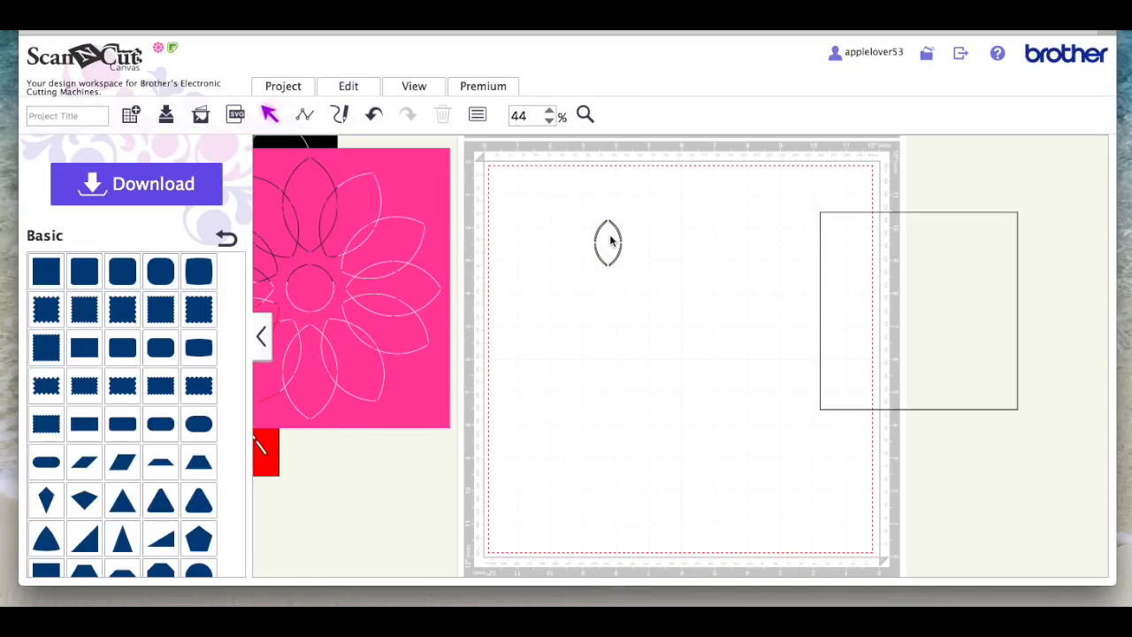
Step: Move the bridged petal slightly up, duplicate it, and place the copy a few inches directly below the original
drag(617, 227, 611, 204)
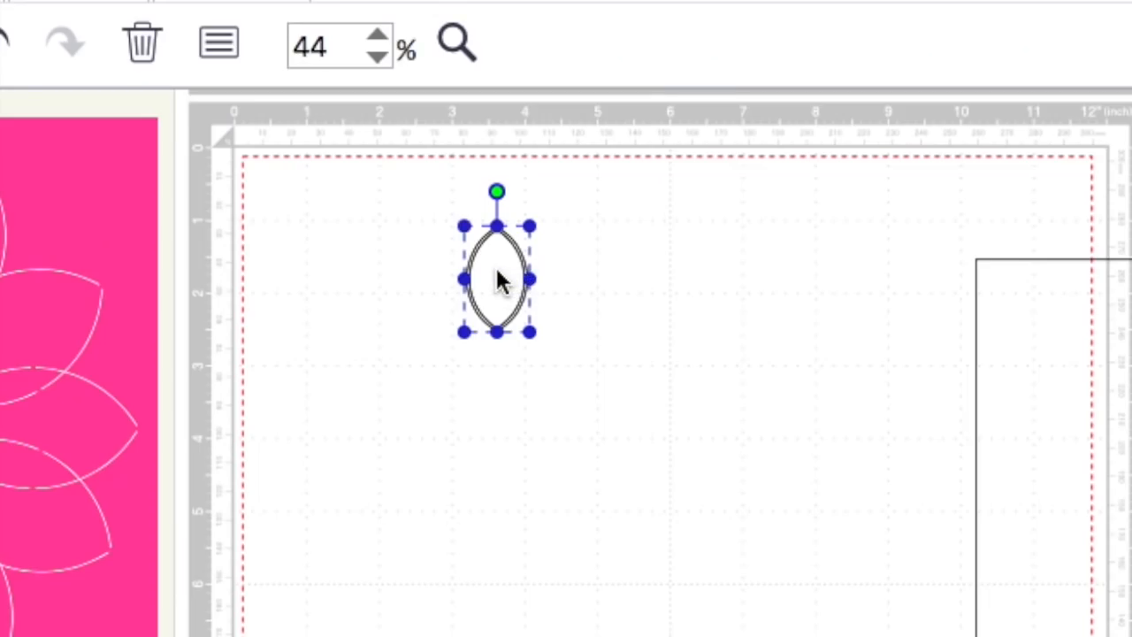
right_click(604, 220)
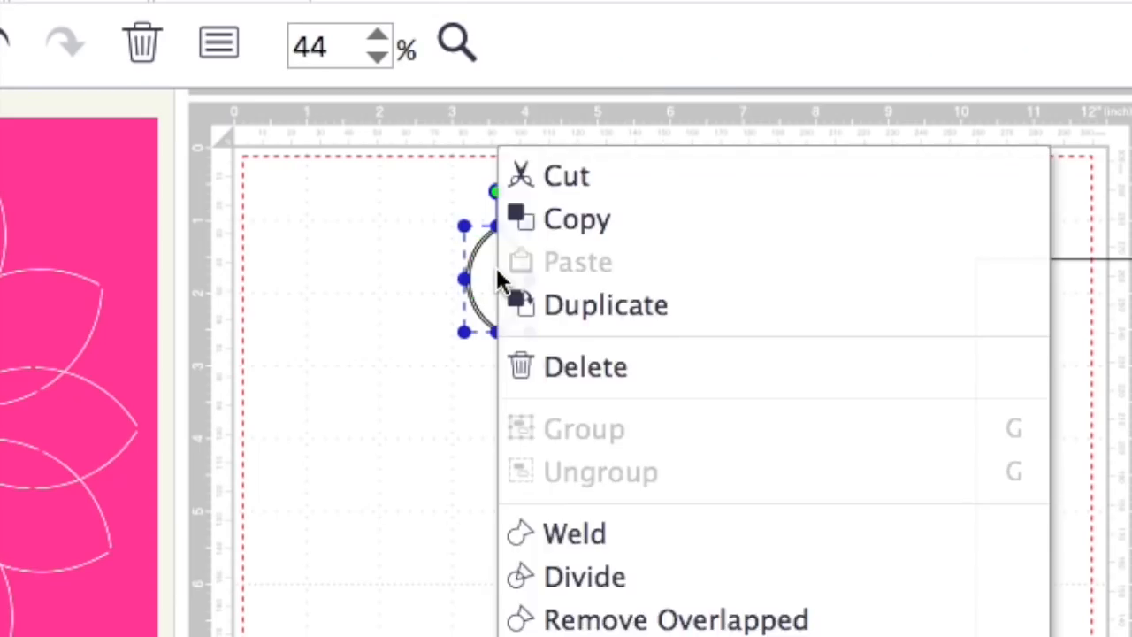
click(624, 316)
click(538, 334)
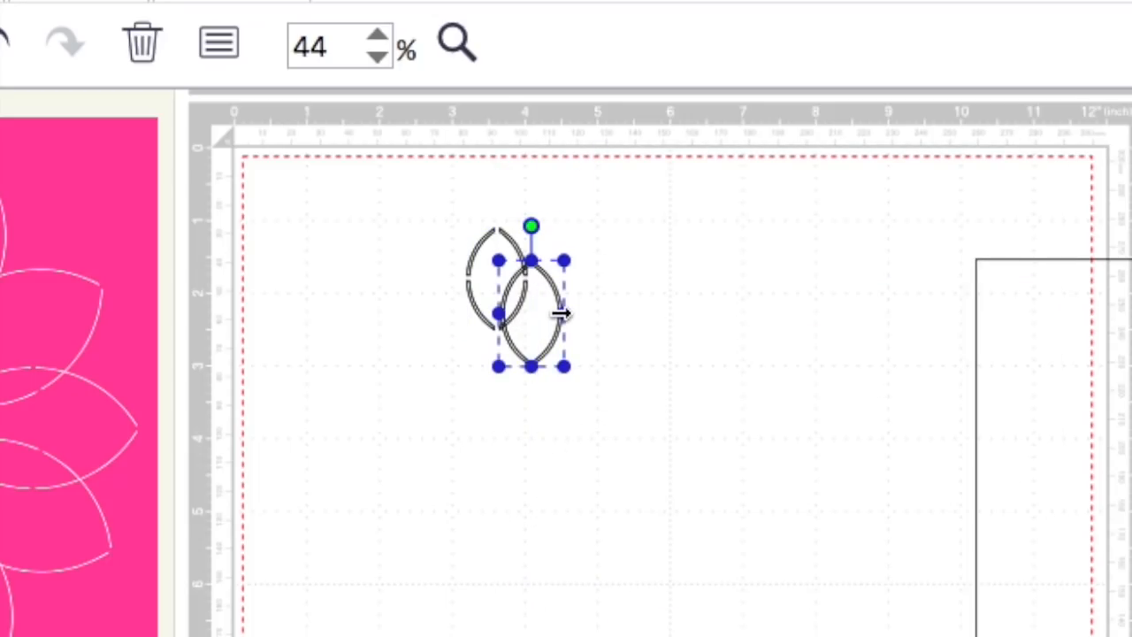
drag(551, 354, 520, 564)
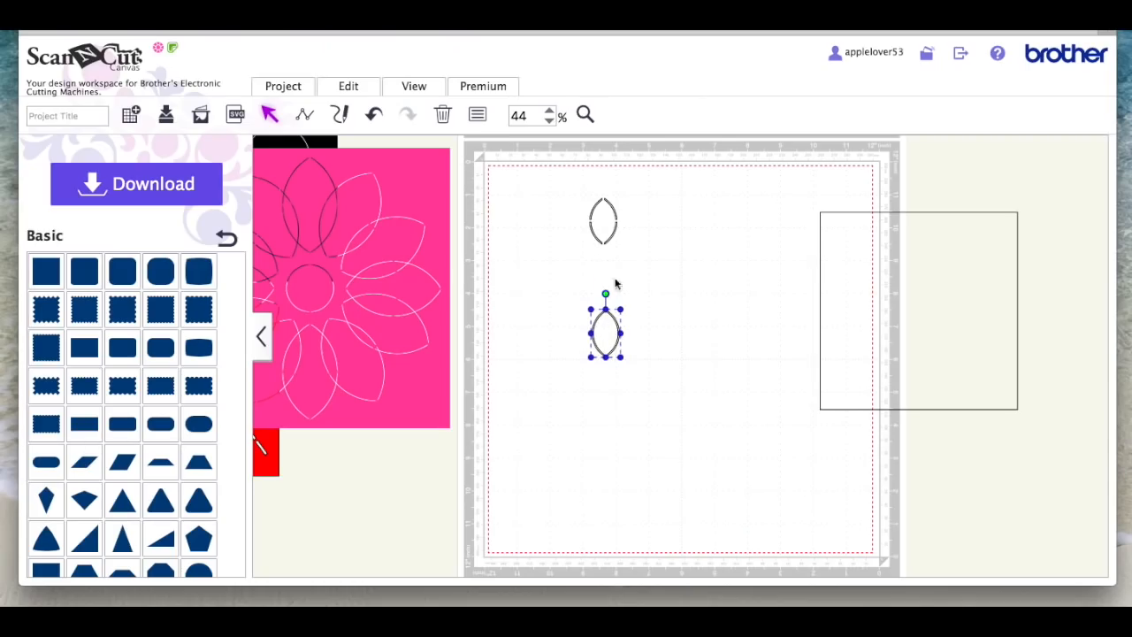
Step: Move the square back onto the mat's upper right area and shift the two petals farther to its left
drag(868, 304, 738, 273)
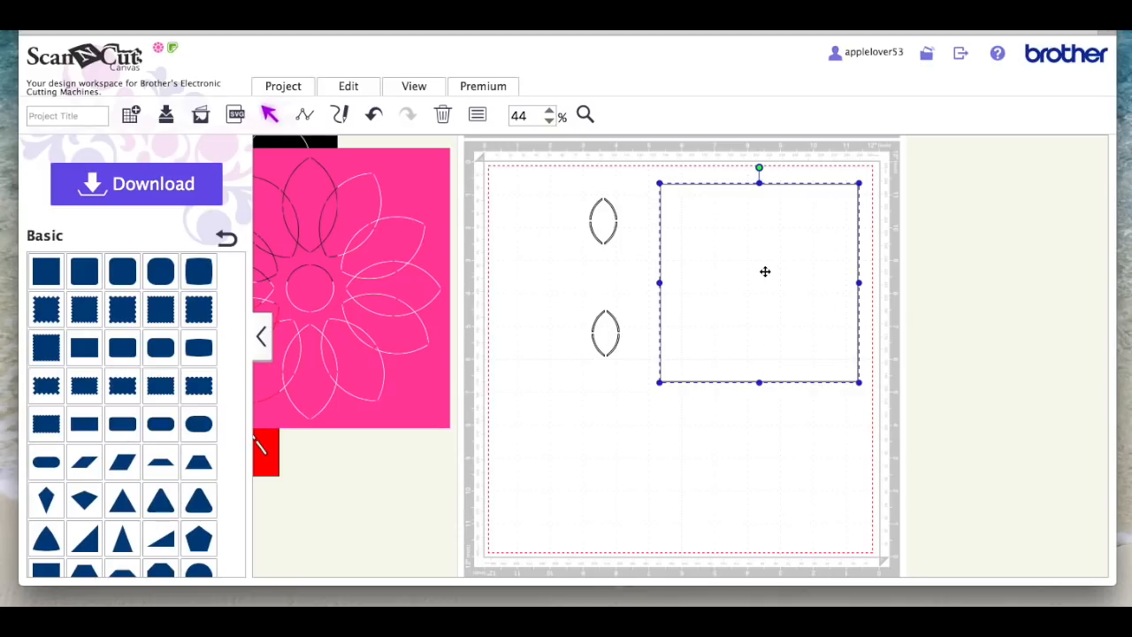
double_click(747, 237)
Step: Align the two petals on their horizontal centres and group them
drag(492, 174, 606, 423)
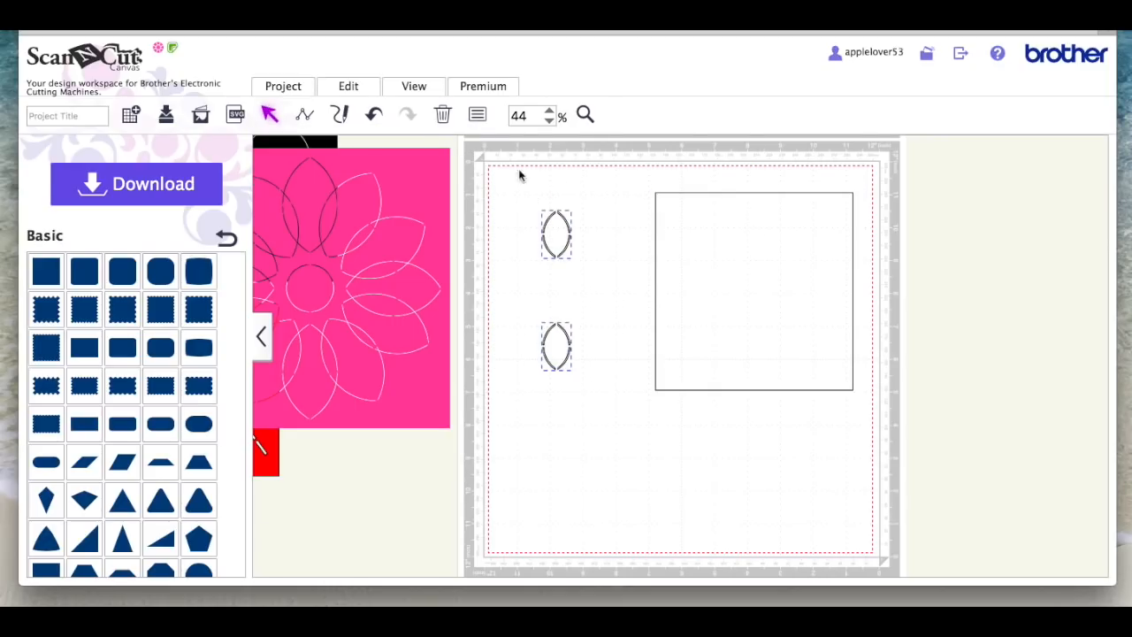
click(369, 88)
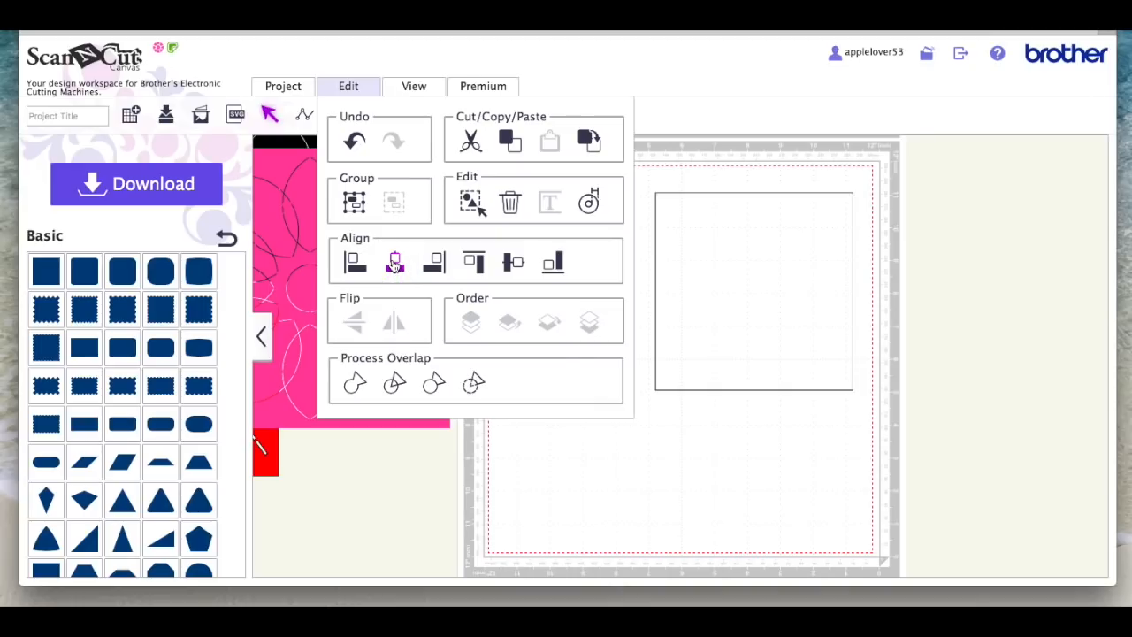
click(395, 263)
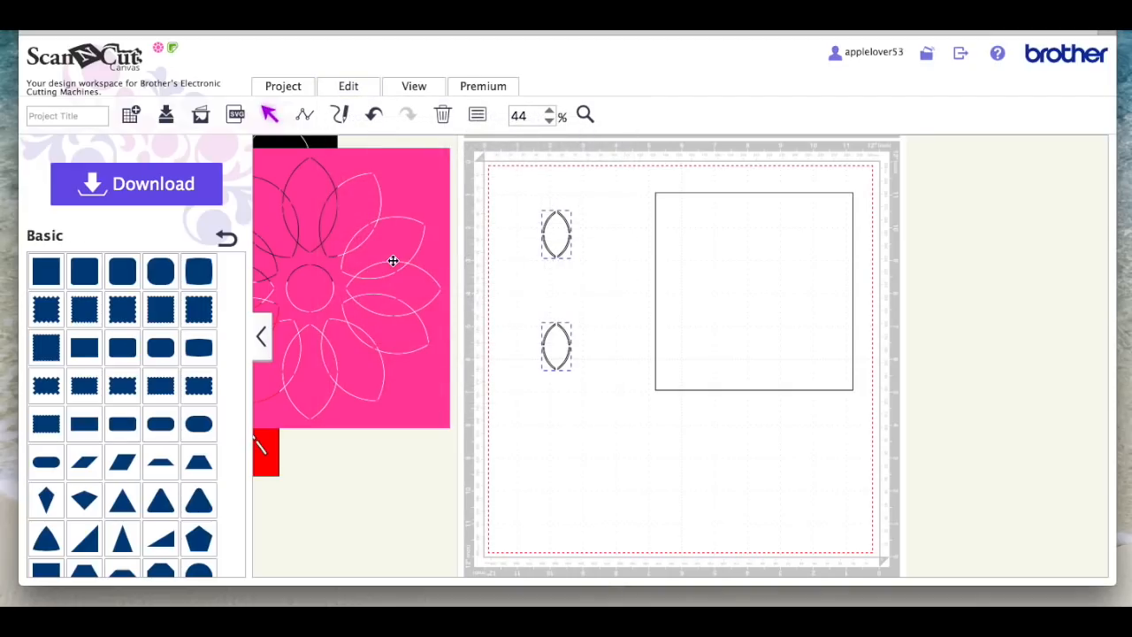
right_click(565, 249)
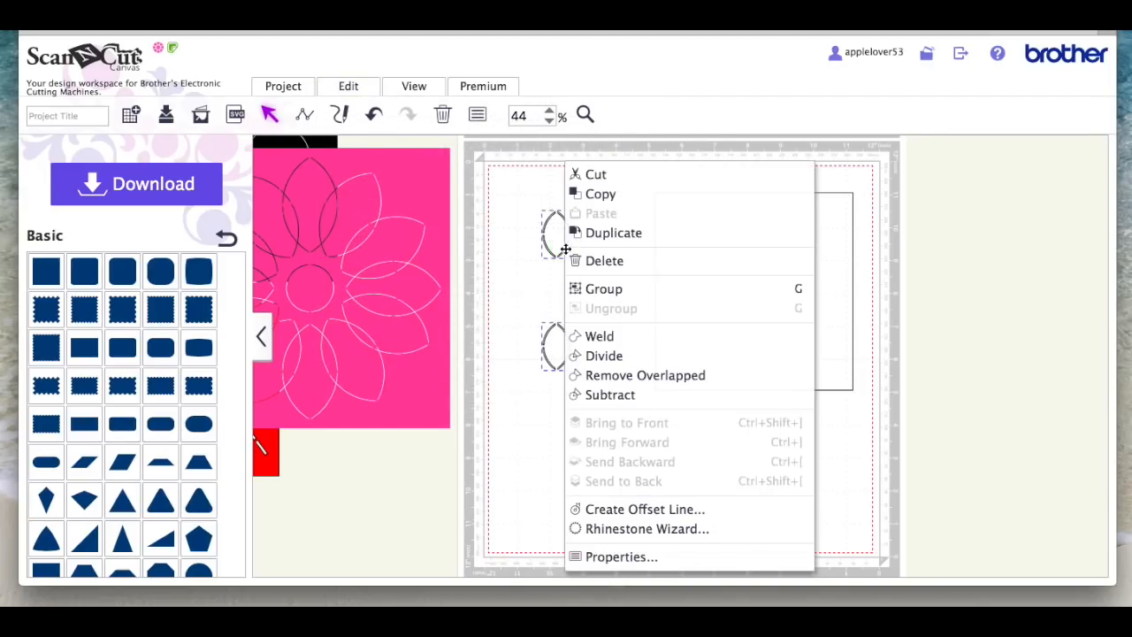
click(619, 291)
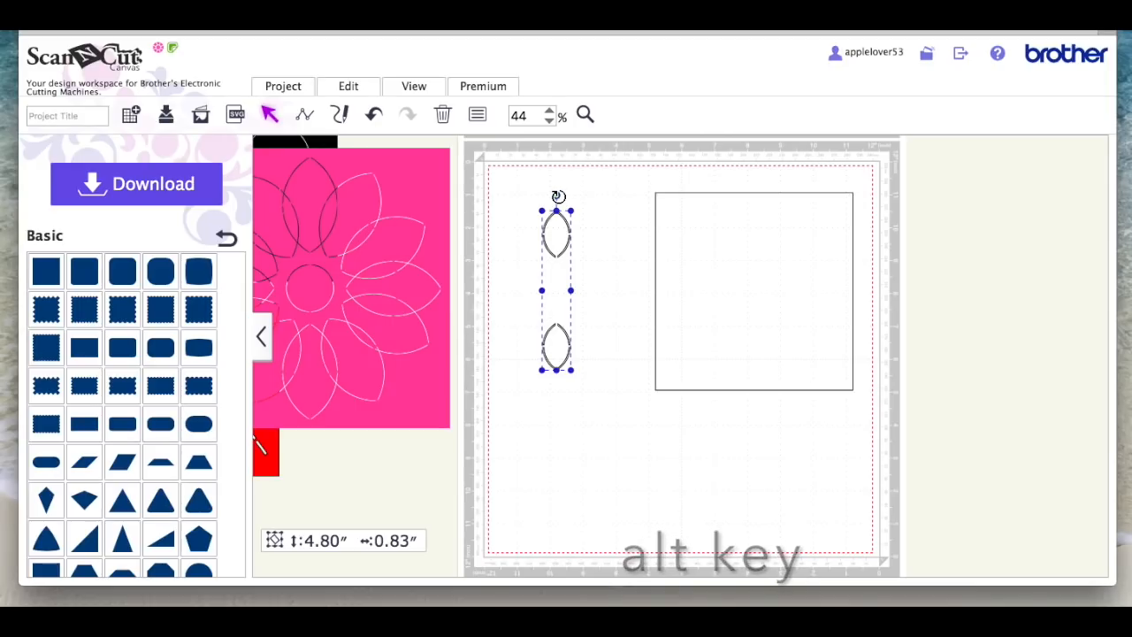
Step: Make rotated copies of the grouped petal pair about its centre to complete an evenly spaced ring of sixteen petals
drag(557, 195, 613, 295)
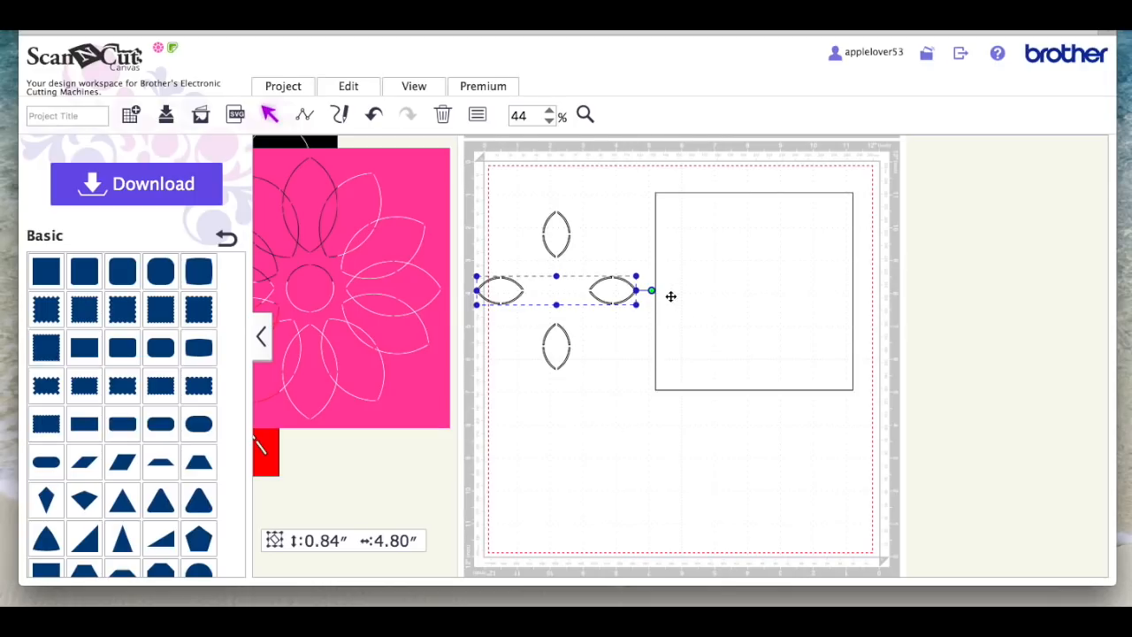
drag(653, 292, 631, 369)
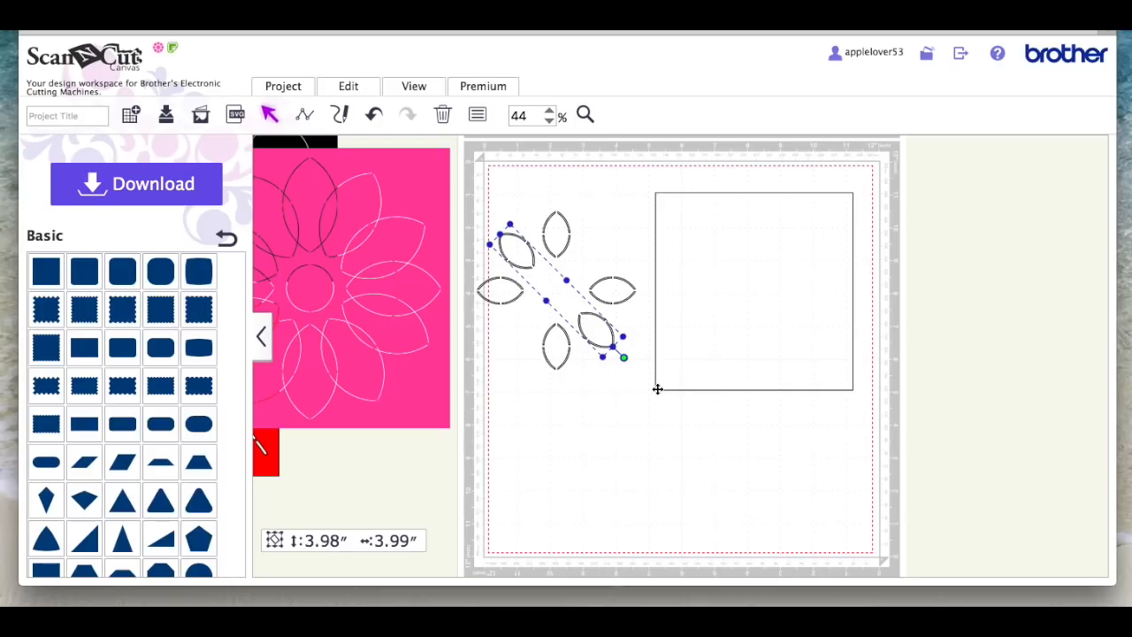
drag(625, 356, 664, 254)
click(638, 427)
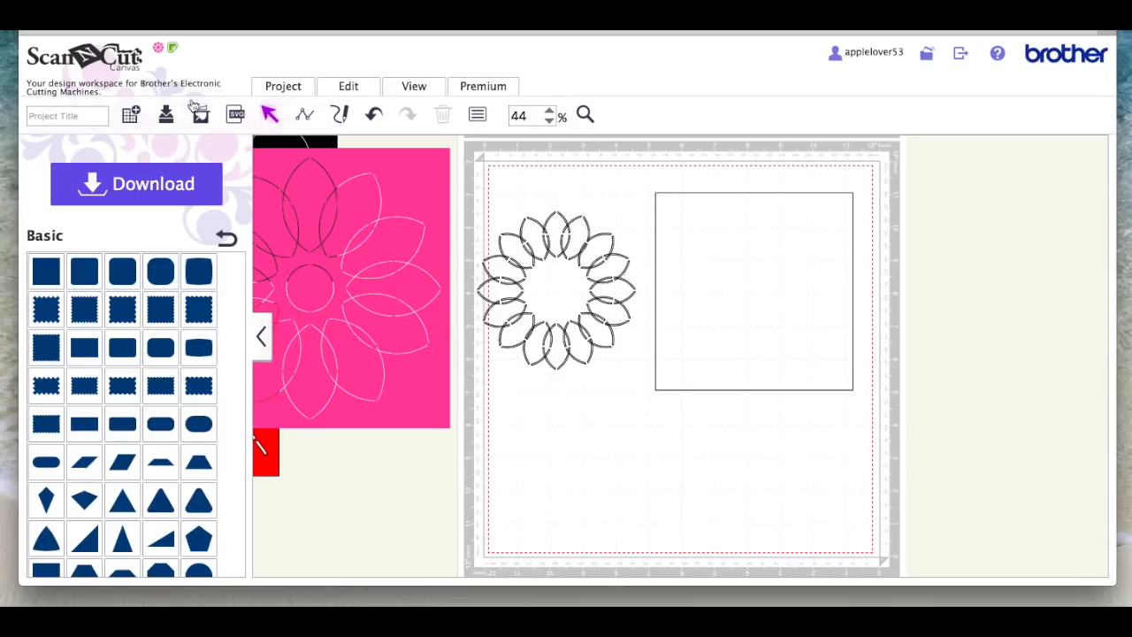
Step: Add a basic circle below the flower and shrink it to about 1.29 inches across
scroll(161, 325, down, 3)
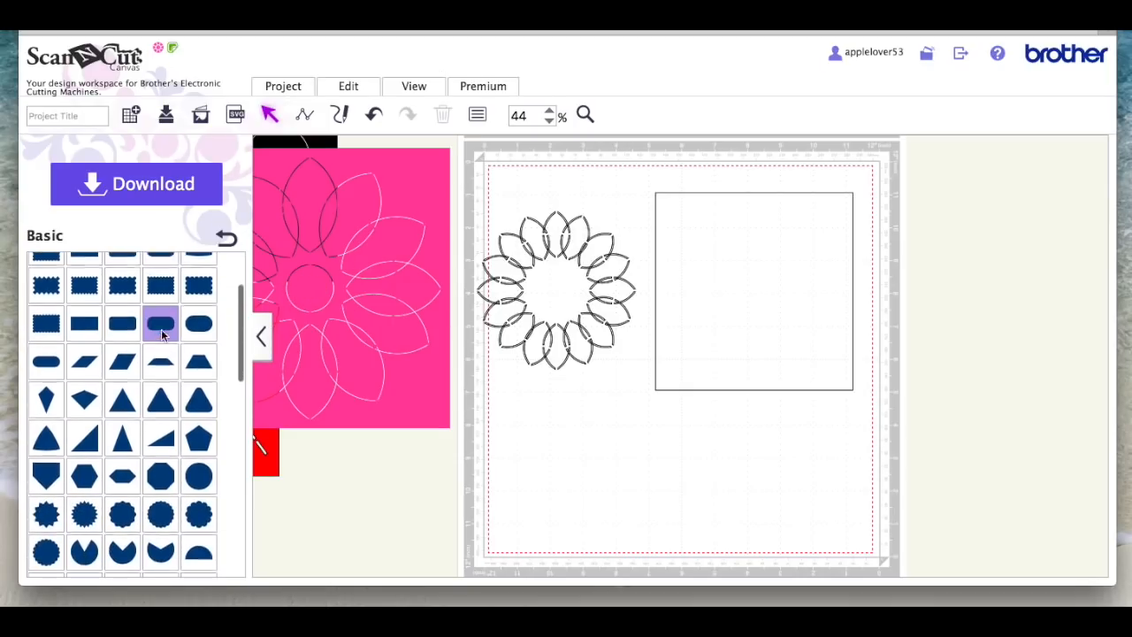
click(204, 484)
drag(586, 207, 646, 422)
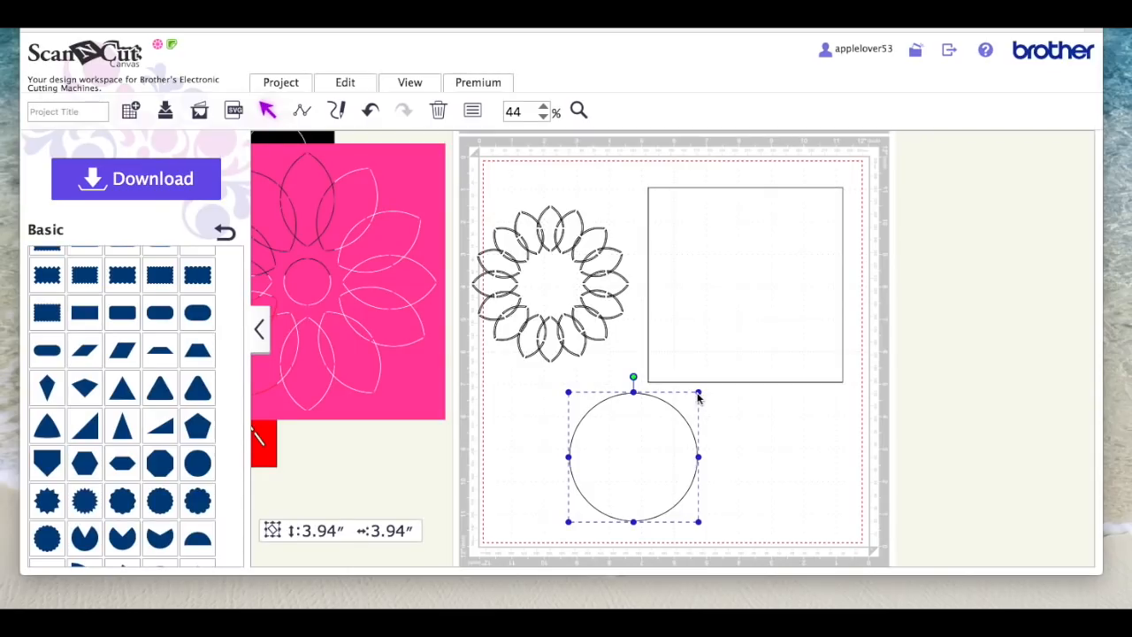
drag(698, 391, 568, 432)
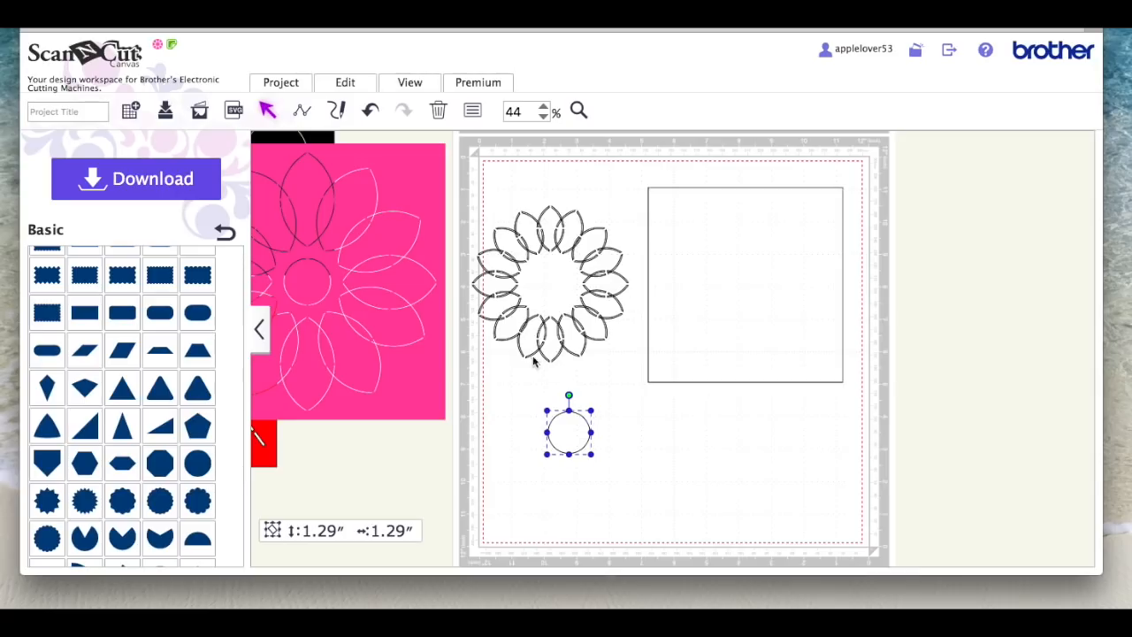
Step: Create an outward offset line around the small circle with 0.04 inches spacing, leaving the original line as is
click(354, 90)
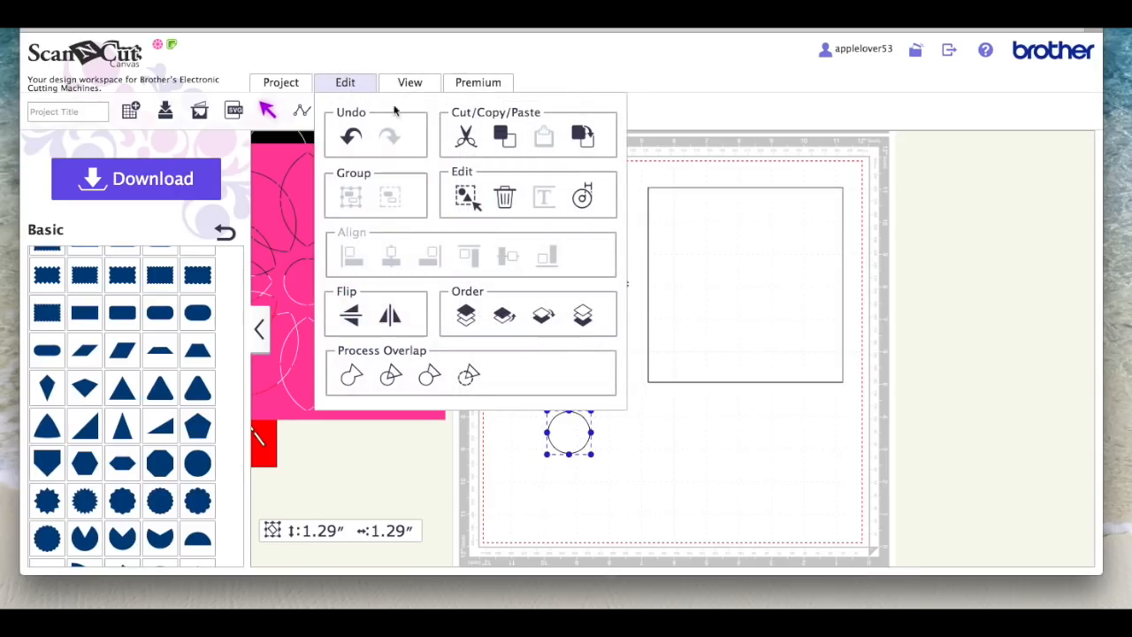
click(582, 200)
click(382, 197)
drag(382, 198, 362, 200)
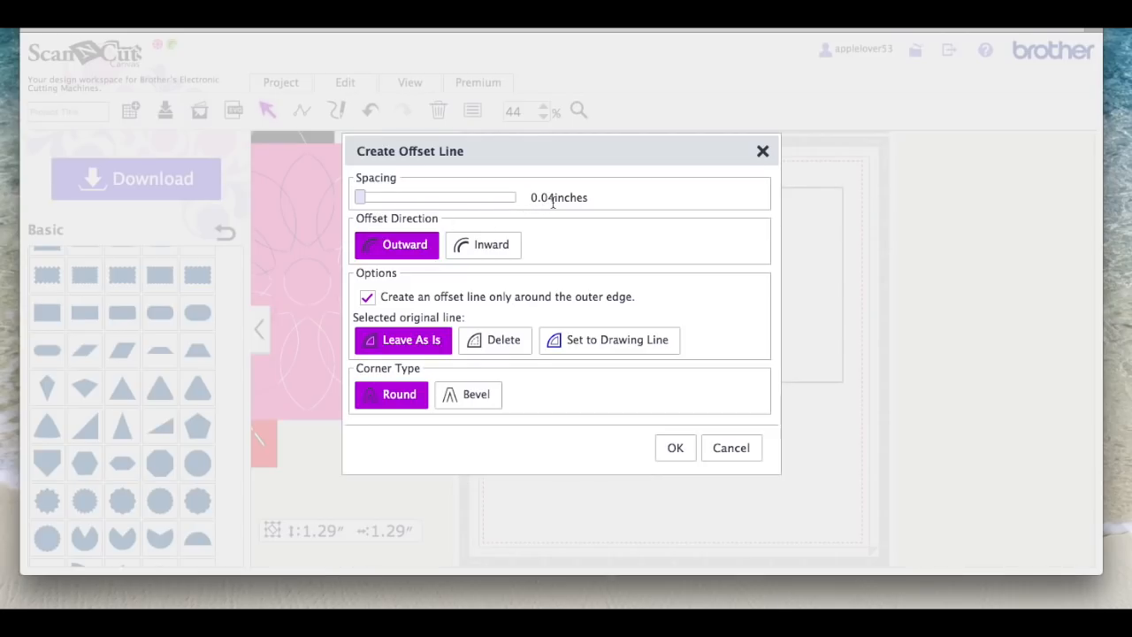
click(678, 447)
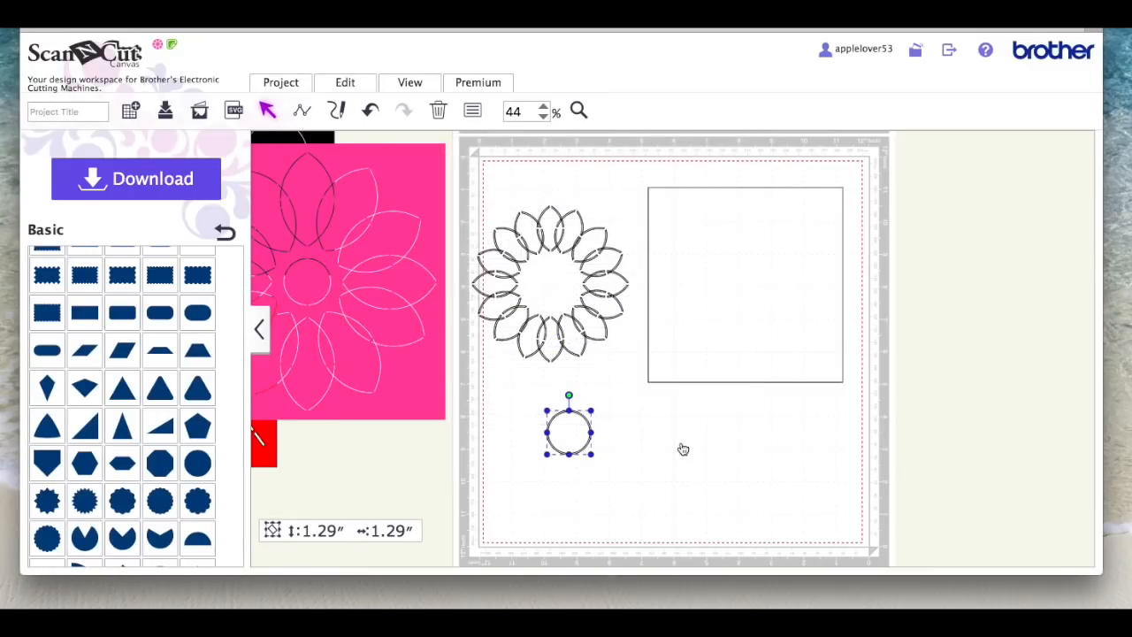
Step: Try to subtract the two concentric circles in their current stacking order, and undo it
drag(523, 397, 619, 459)
click(366, 86)
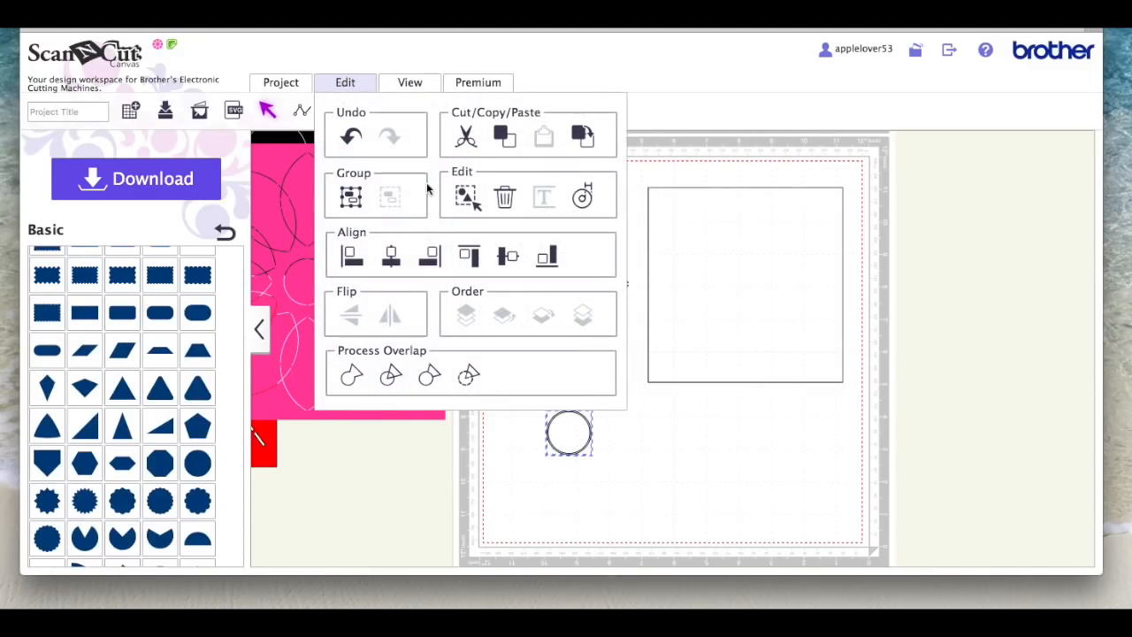
click(469, 375)
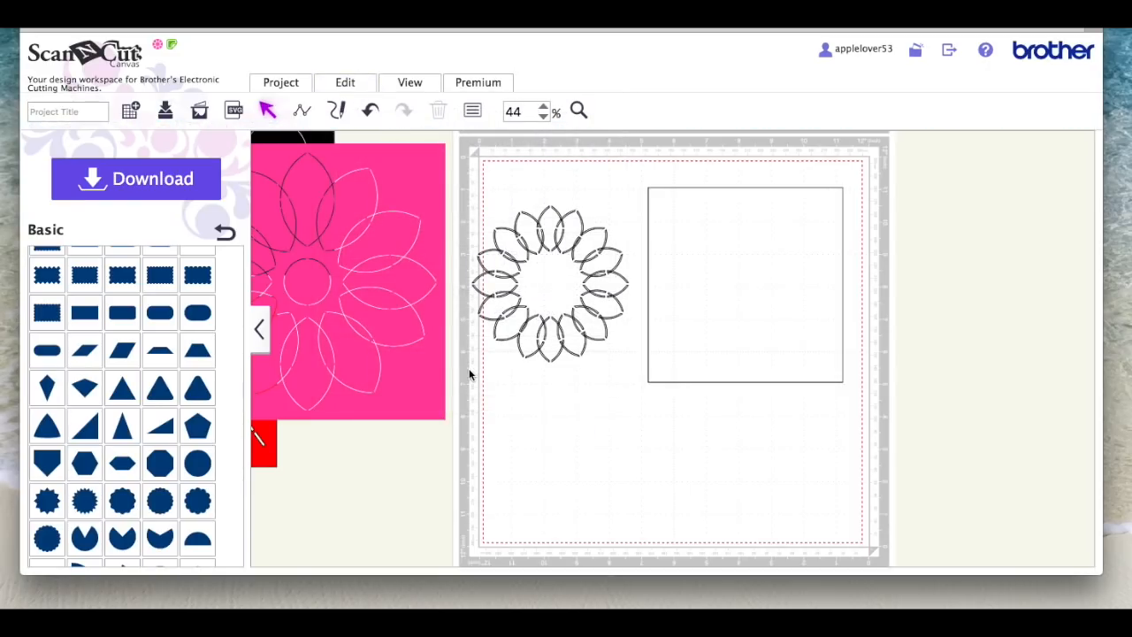
click(372, 111)
Step: Send the outer offset circle to the back and subtract the inner circle from it to form a thin ring
click(571, 425)
right_click(570, 425)
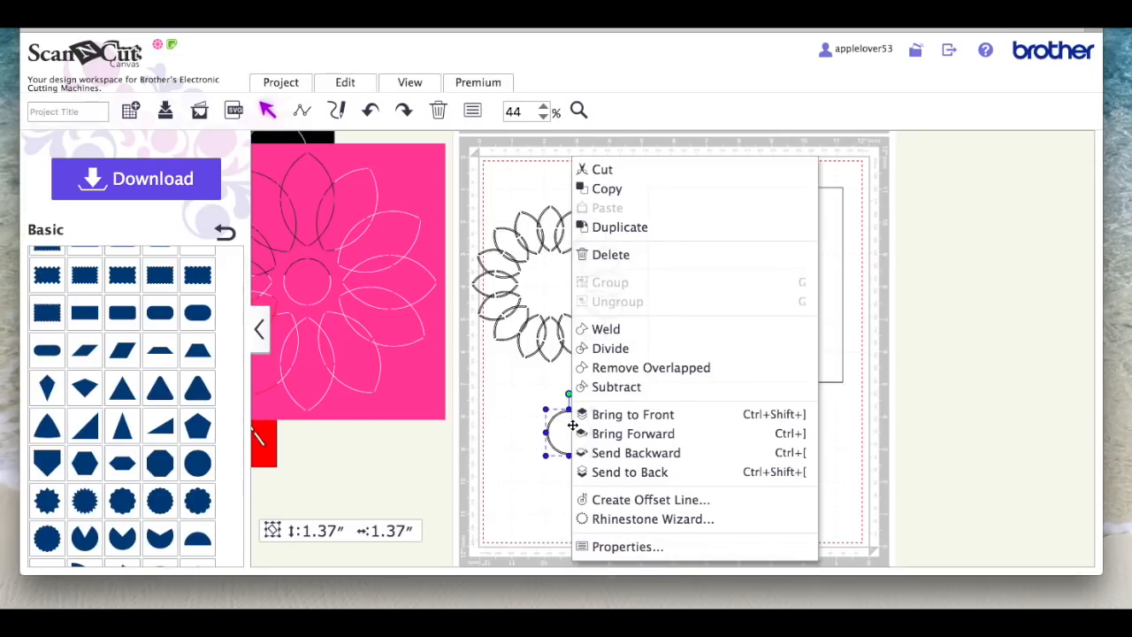
click(648, 474)
click(612, 468)
click(574, 437)
click(653, 451)
drag(526, 396, 604, 482)
click(357, 91)
click(468, 374)
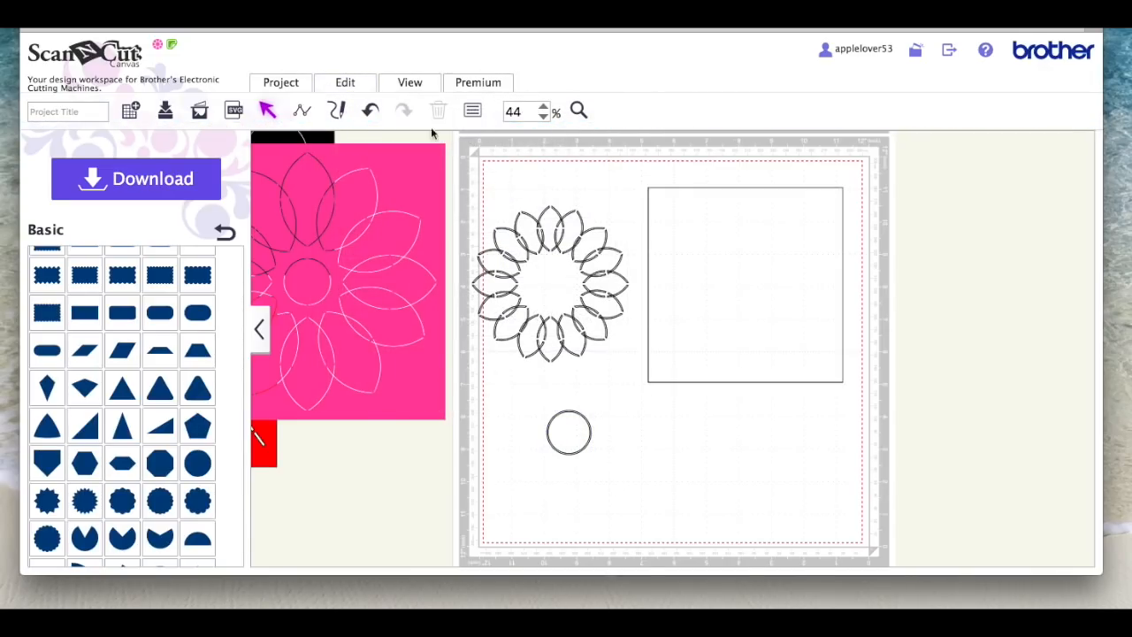
Step: Draw a vertical line about 2.77 inches long beside the ring and add a 0.04 inch outward offset around it
click(302, 110)
click(616, 492)
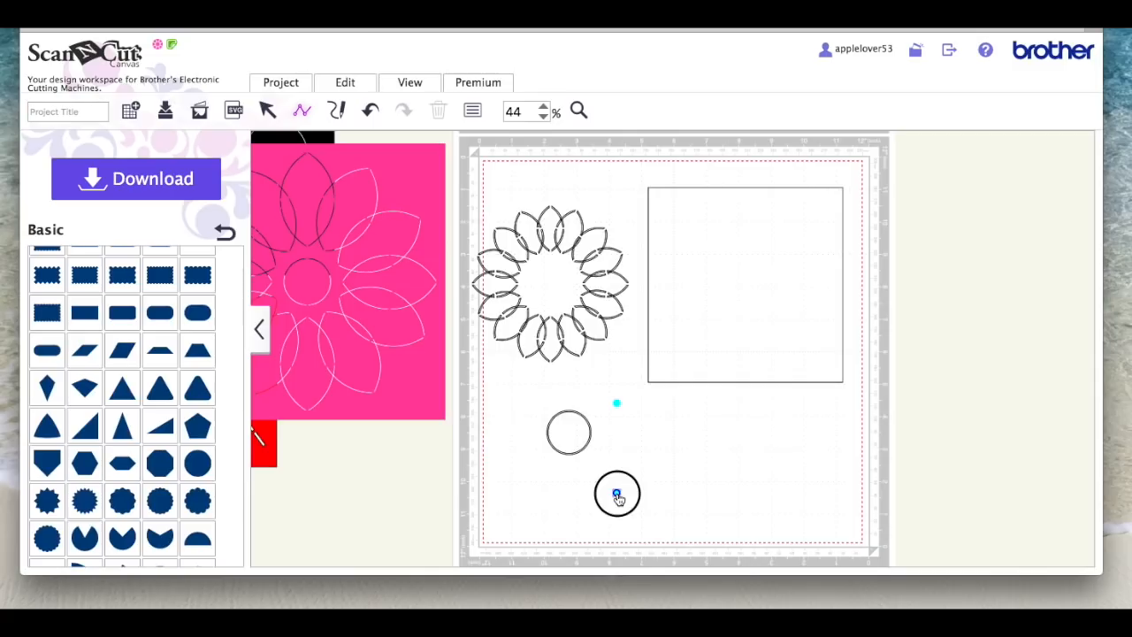
click(360, 83)
click(584, 198)
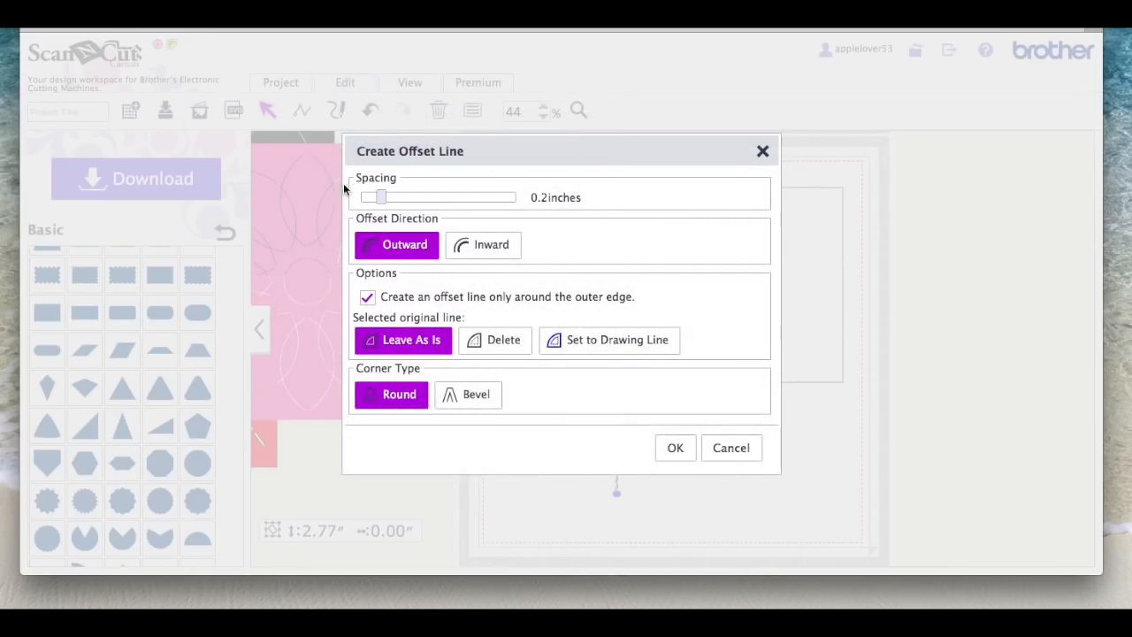
drag(380, 197, 362, 197)
click(674, 447)
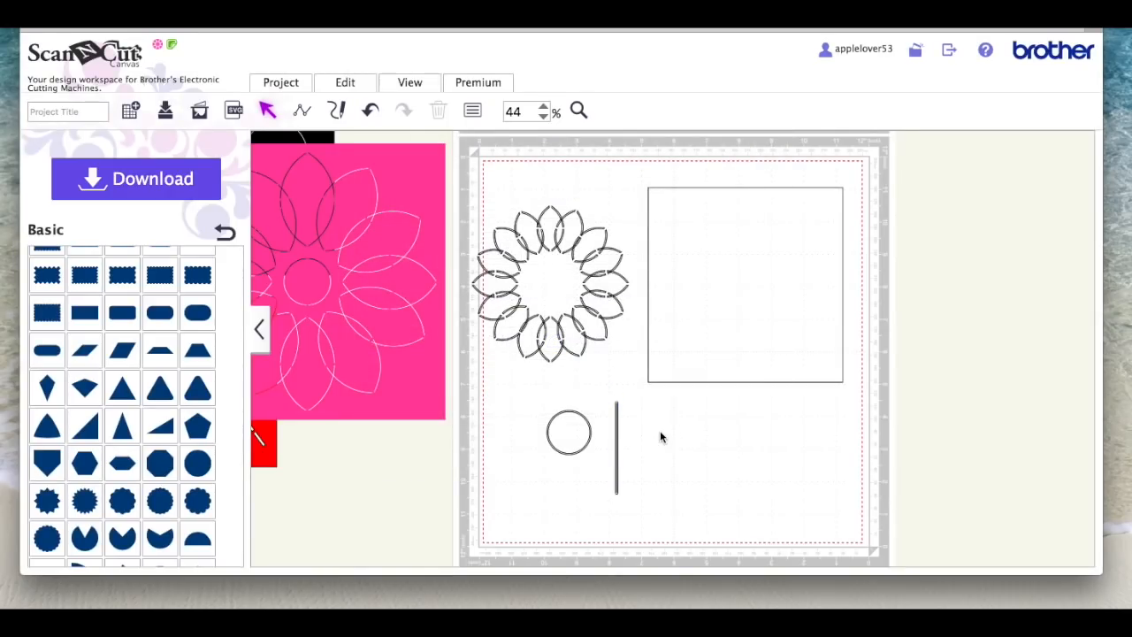
Step: Move the thin offset bar over toward the ring and delete the original straight line
drag(616, 432, 569, 433)
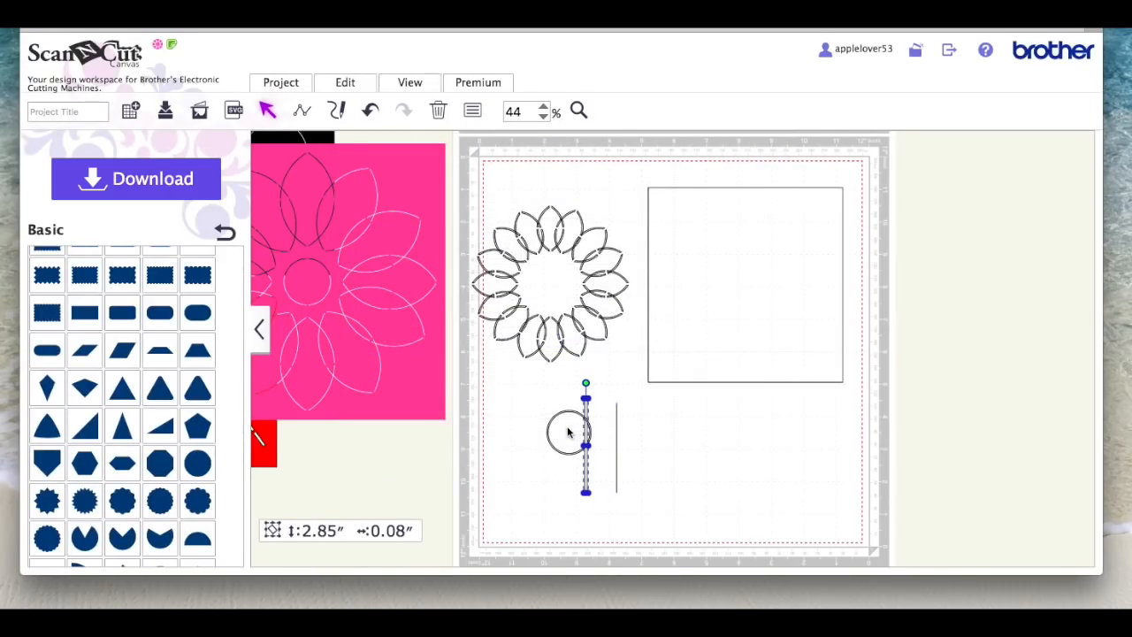
click(614, 411)
click(616, 409)
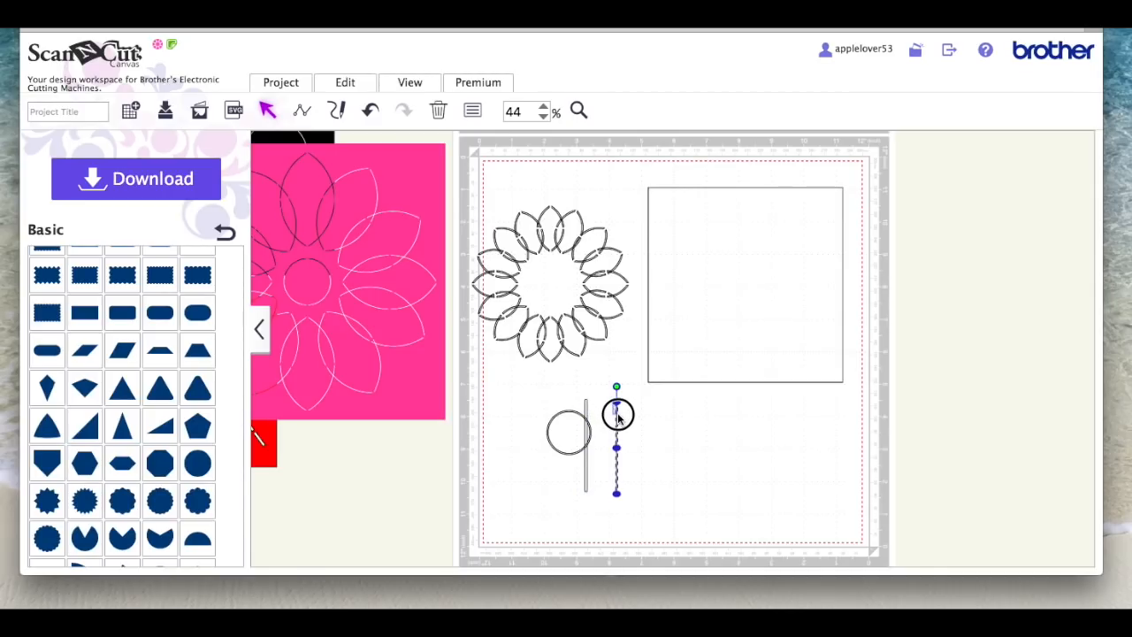
key(Delete)
Step: Place the vertical bar across the middle of the ring and align both on their horizontal centres
drag(587, 473, 534, 401)
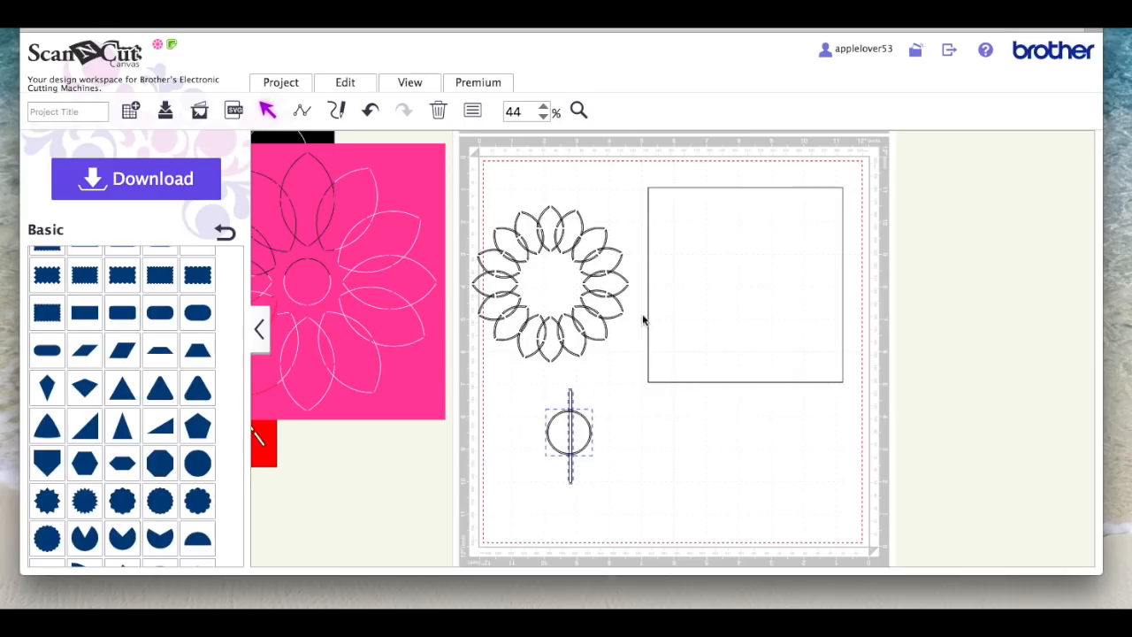
click(345, 82)
click(397, 260)
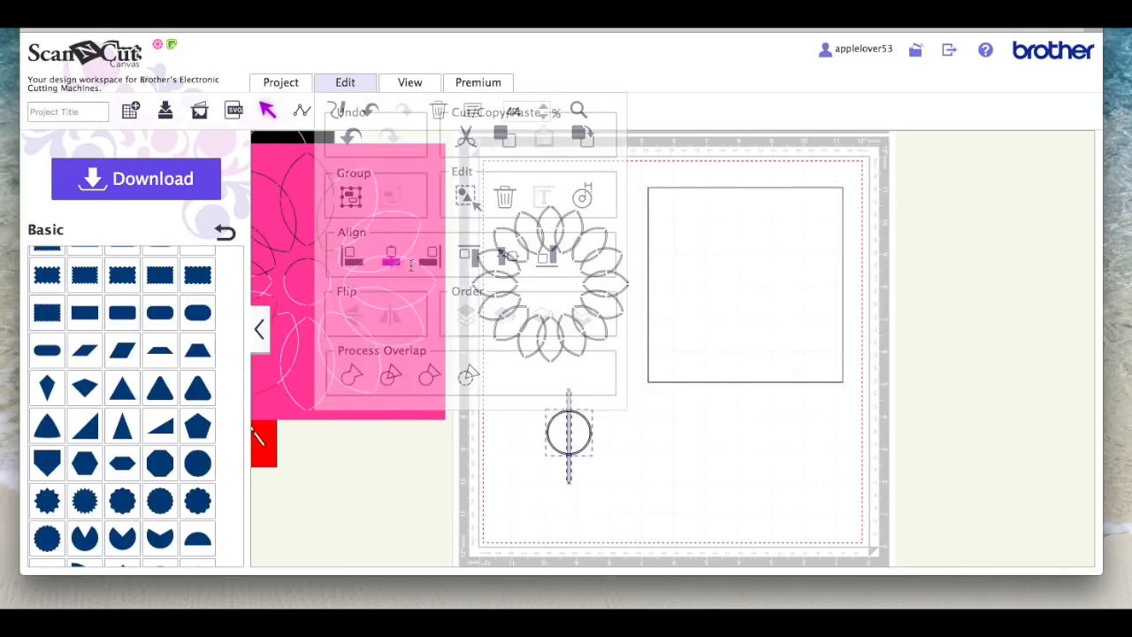
click(638, 453)
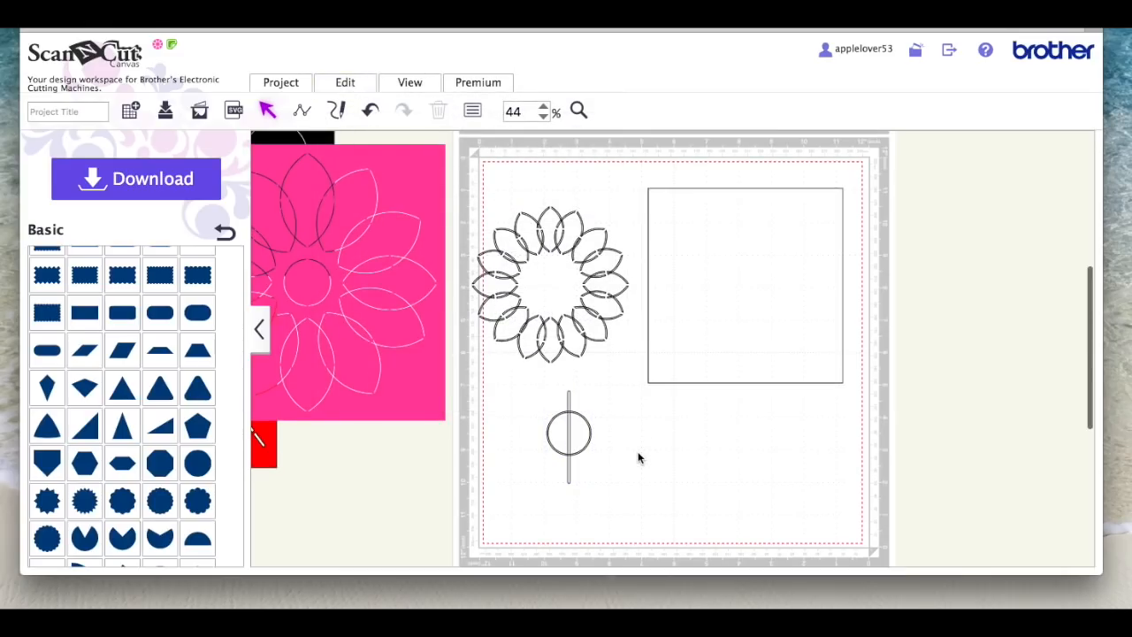
Step: Duplicate the vertical bar, rotate the copy to horizontal, and place it across the middle of the ring
click(571, 397)
right_click(570, 397)
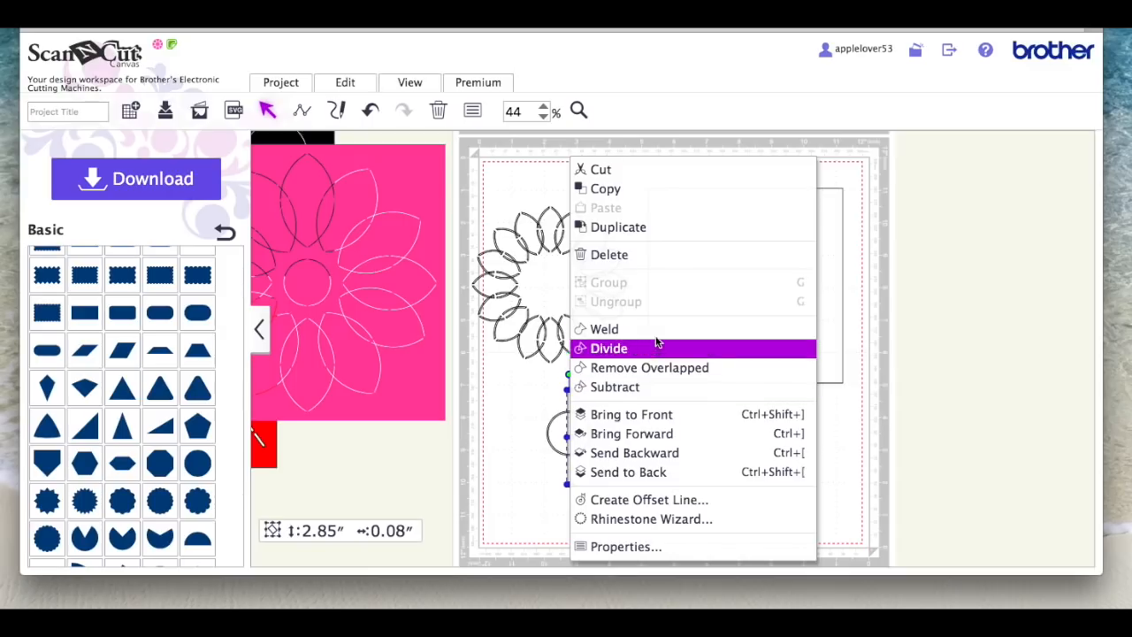
click(657, 228)
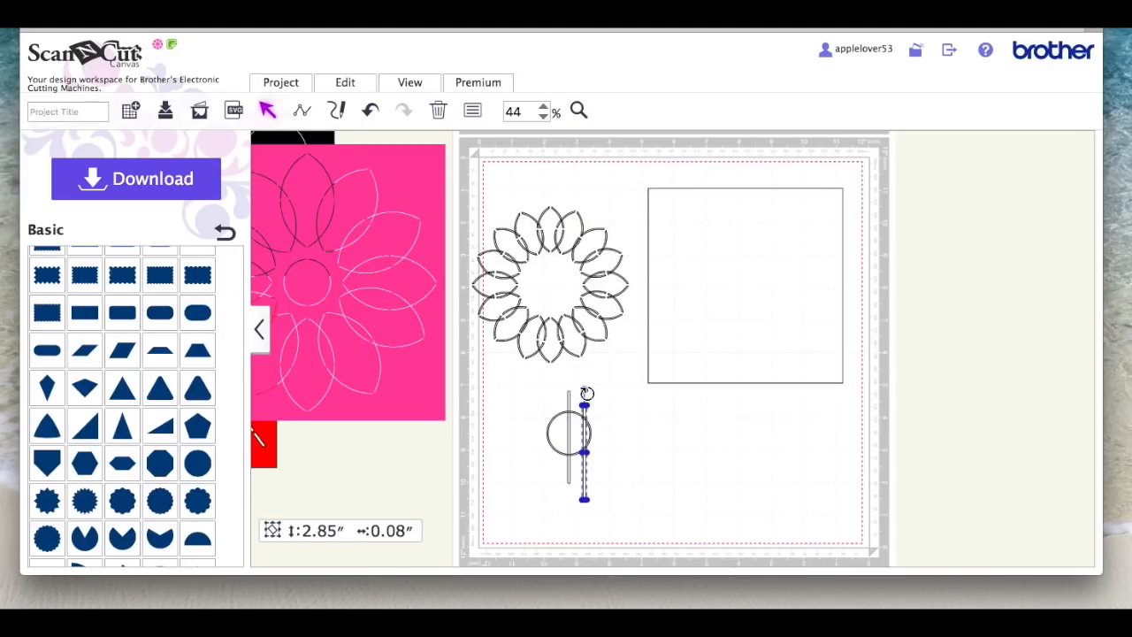
drag(586, 392, 600, 433)
Step: Align the ring and both crossed bars on their horizontal centres, and subtract the bars to cut four gaps
drag(621, 477, 544, 400)
click(343, 81)
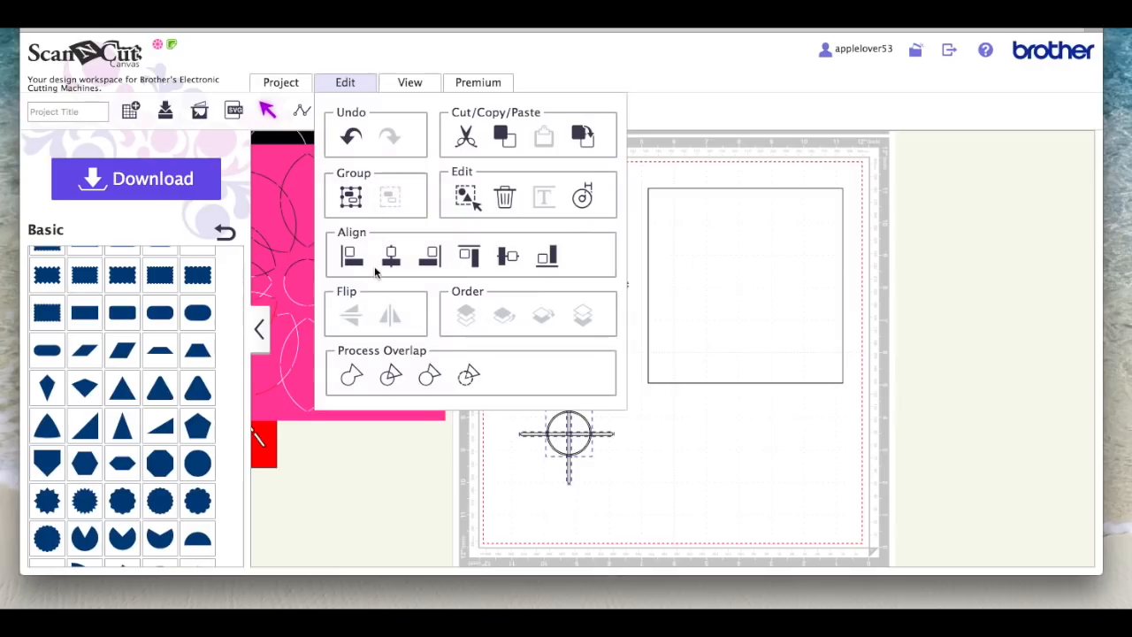
click(390, 256)
click(338, 82)
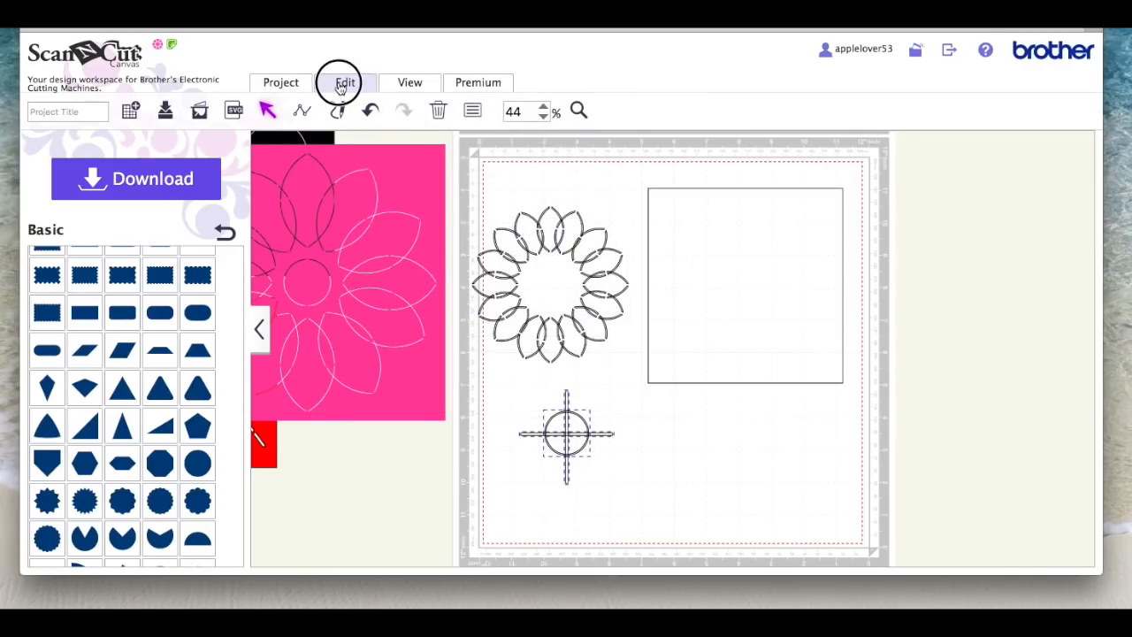
click(470, 375)
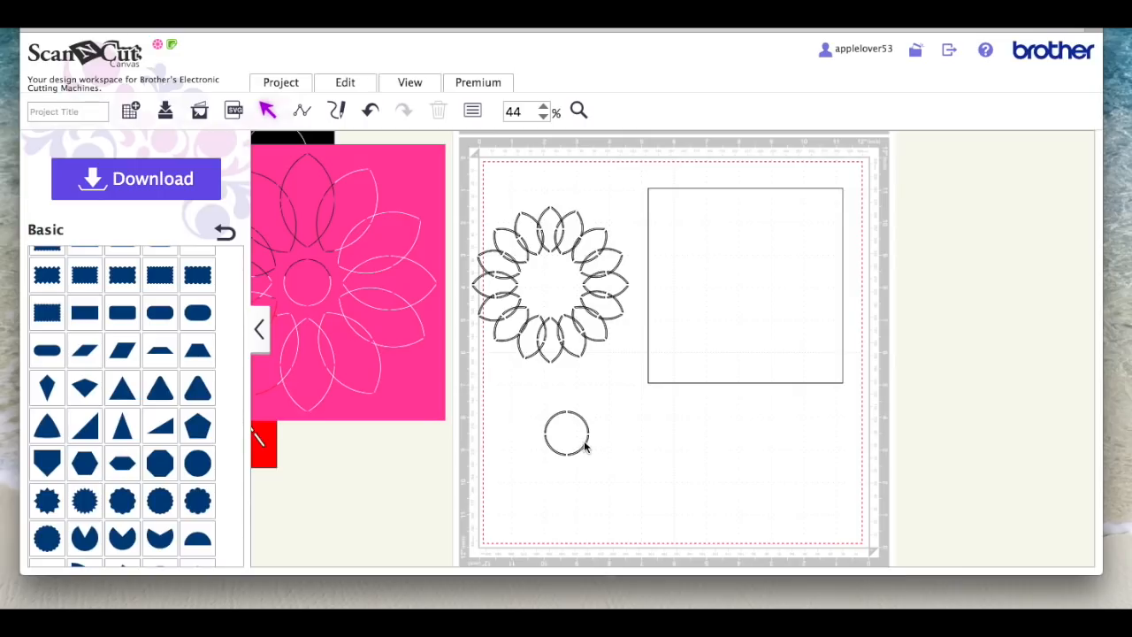
Step: Move the bridged ring and the square farther away from the flower, and group all the petals
drag(586, 442, 720, 463)
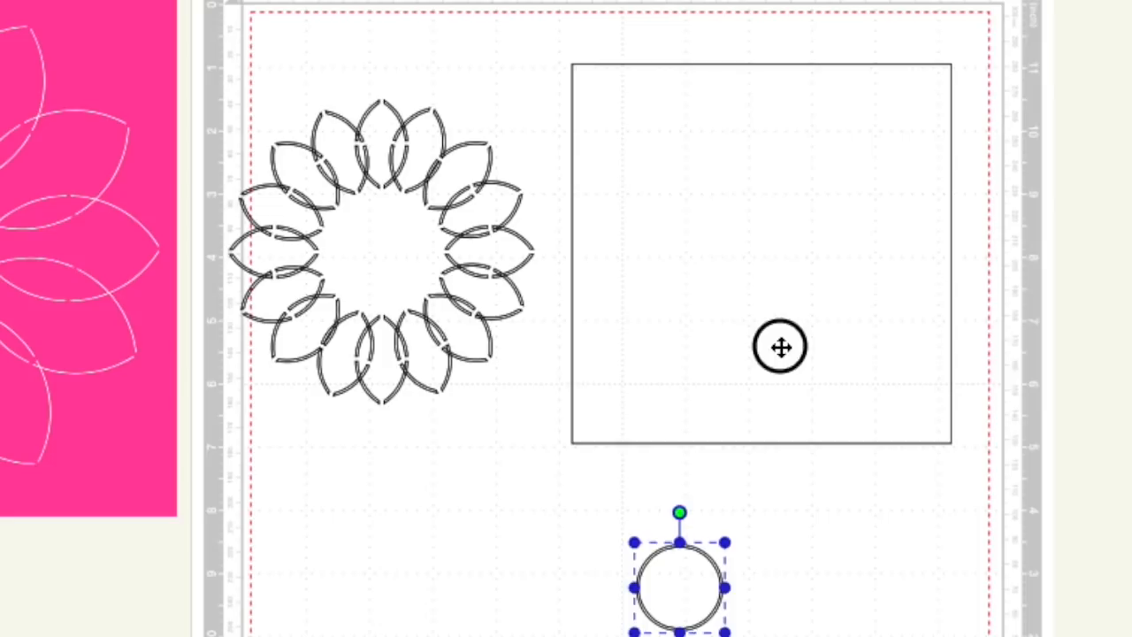
drag(750, 331, 889, 337)
drag(600, 433, 243, 78)
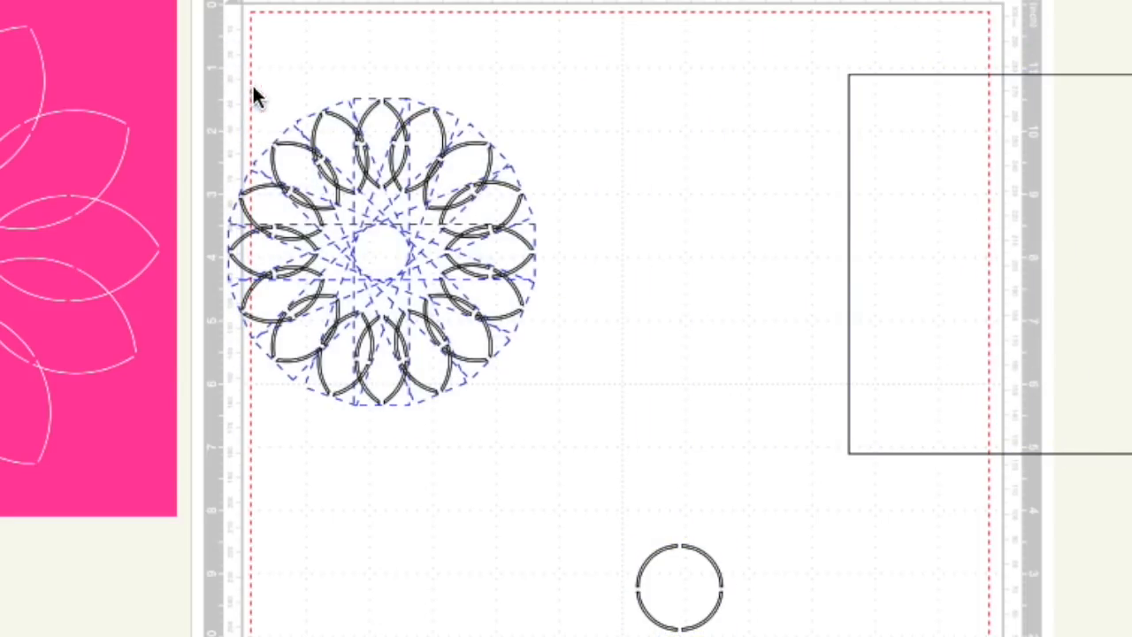
right_click(354, 152)
click(518, 253)
Step: Centre the bridged ring inside the petal flower both horizontally and vertically, and group them
drag(715, 626, 434, 283)
drag(649, 500, 375, 102)
click(346, 83)
click(395, 263)
click(350, 84)
click(507, 258)
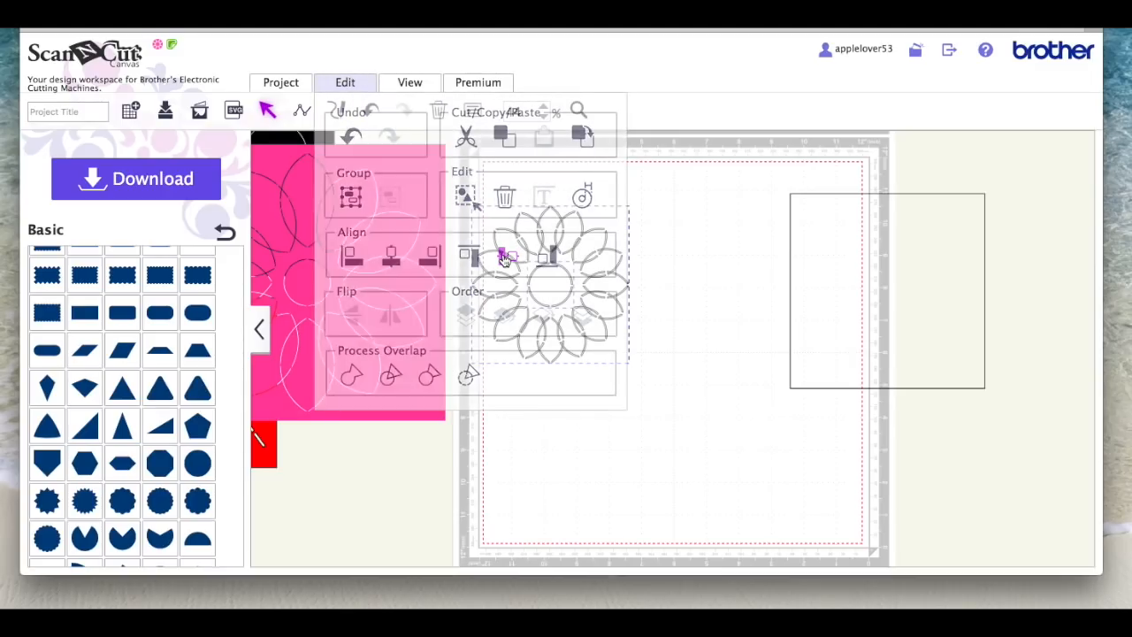
right_click(546, 294)
click(619, 283)
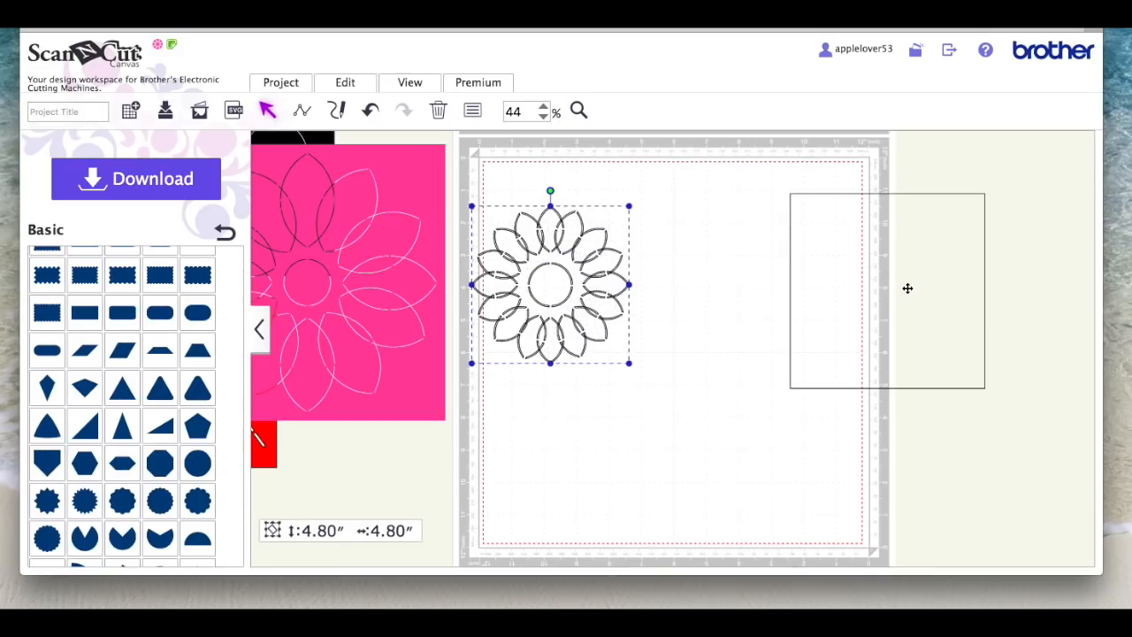
Step: Move the square back fully onto the mat and place the finished flower inside it
drag(907, 288, 747, 302)
drag(576, 257, 773, 273)
Step: Centre the flower and square on each other both ways, and subtract the flower from the square
drag(627, 186, 798, 403)
click(348, 83)
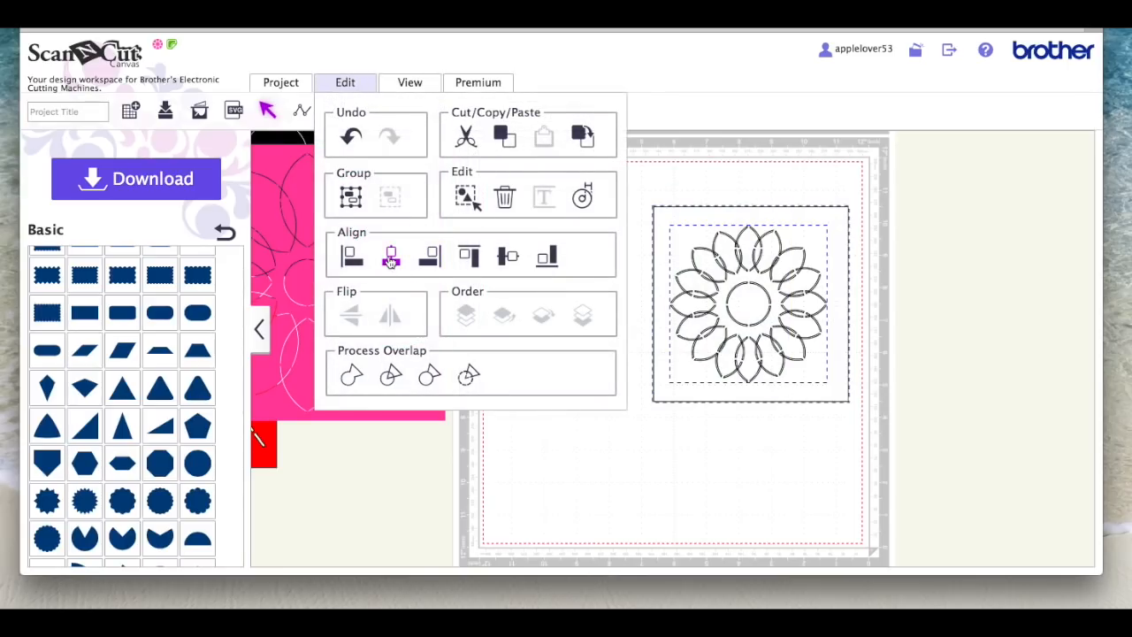
click(391, 256)
click(345, 82)
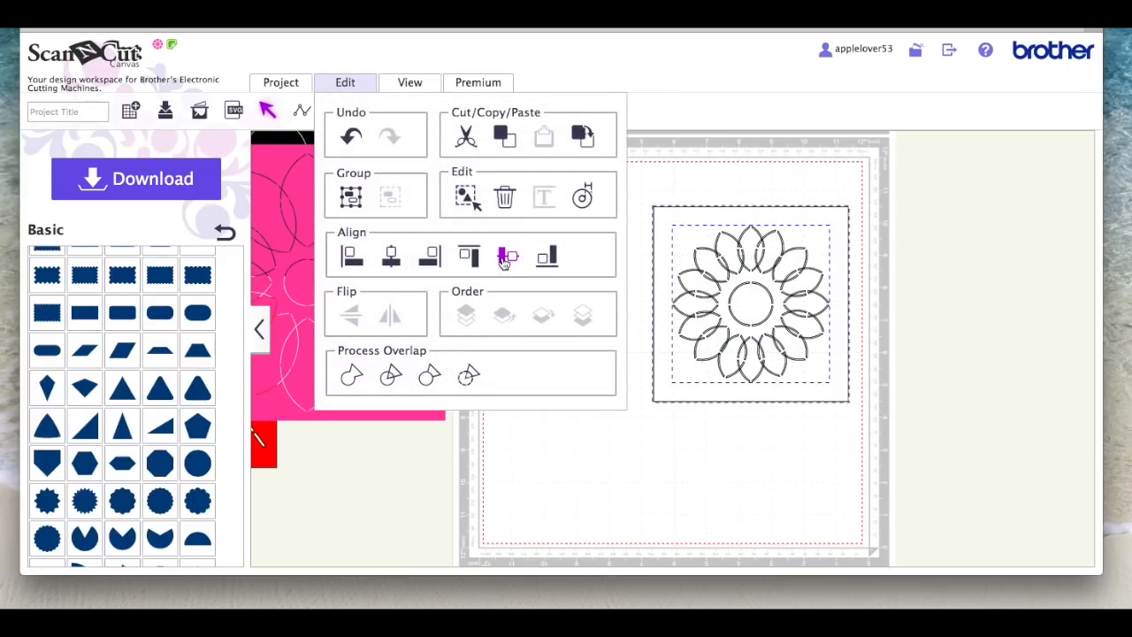
click(507, 257)
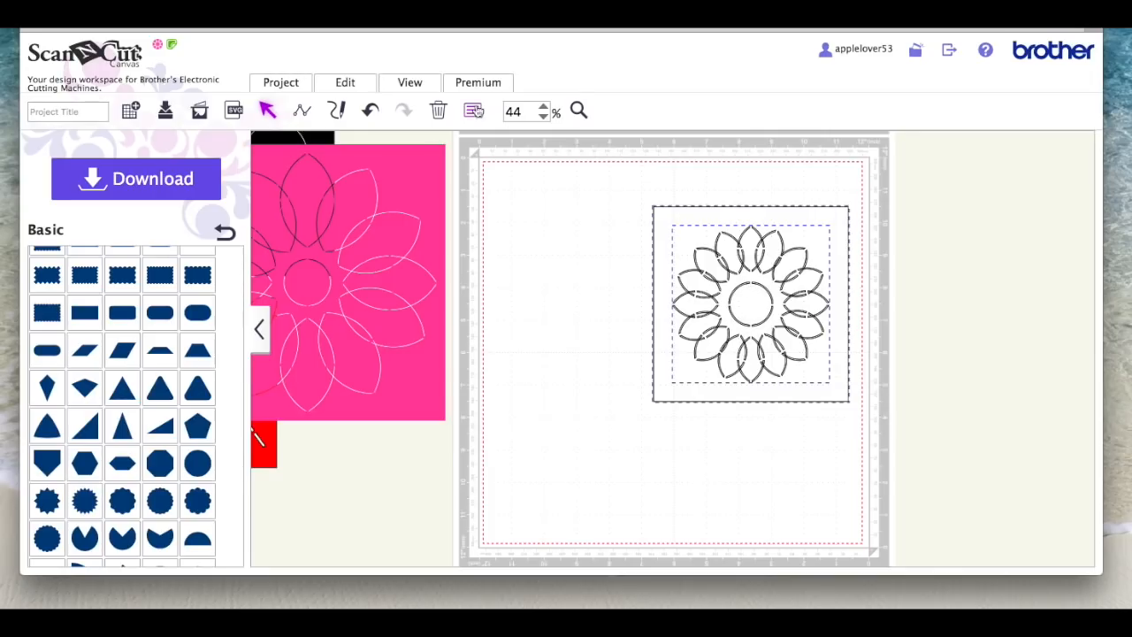
click(343, 82)
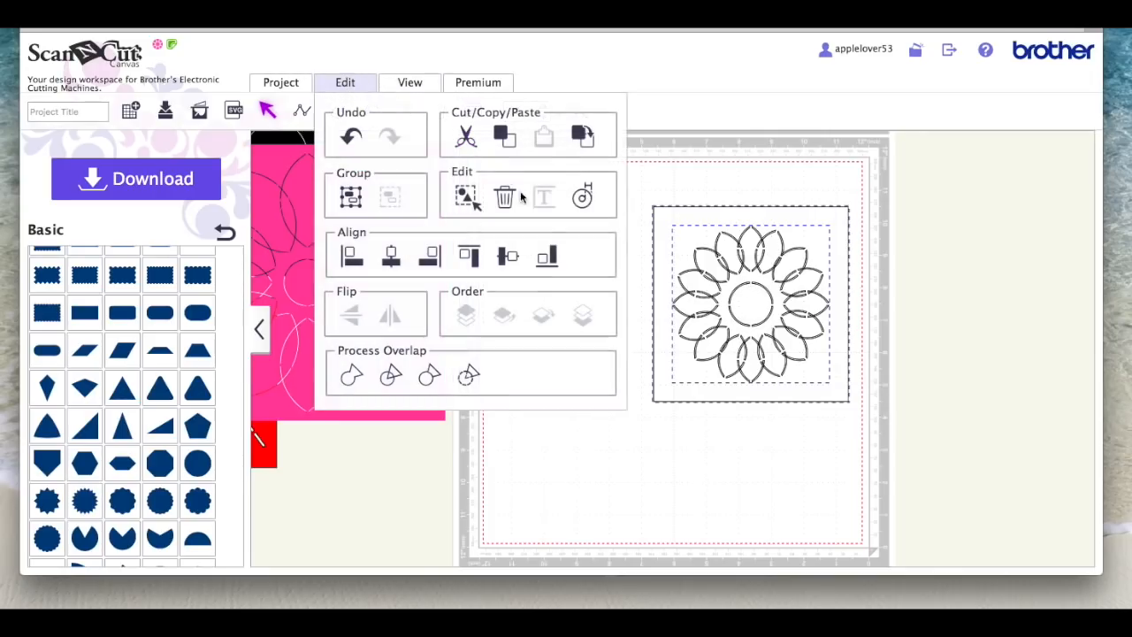
click(470, 376)
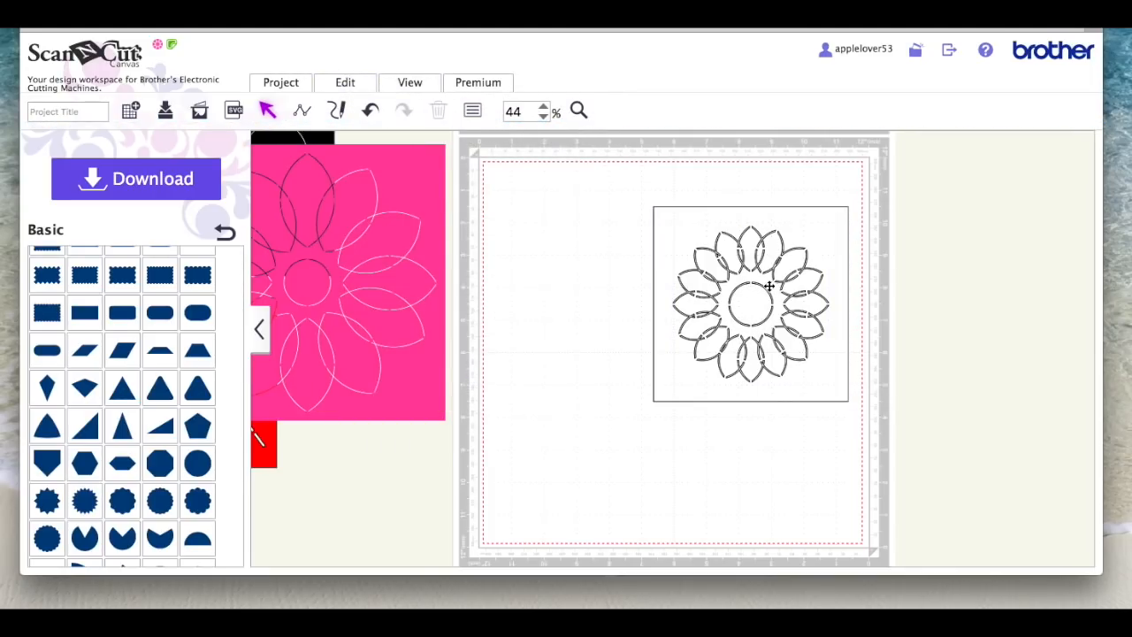
Step: Move the flower stencil toward the middle of the mat and set both its fill and line colours to light pink
drag(771, 276, 669, 260)
click(474, 112)
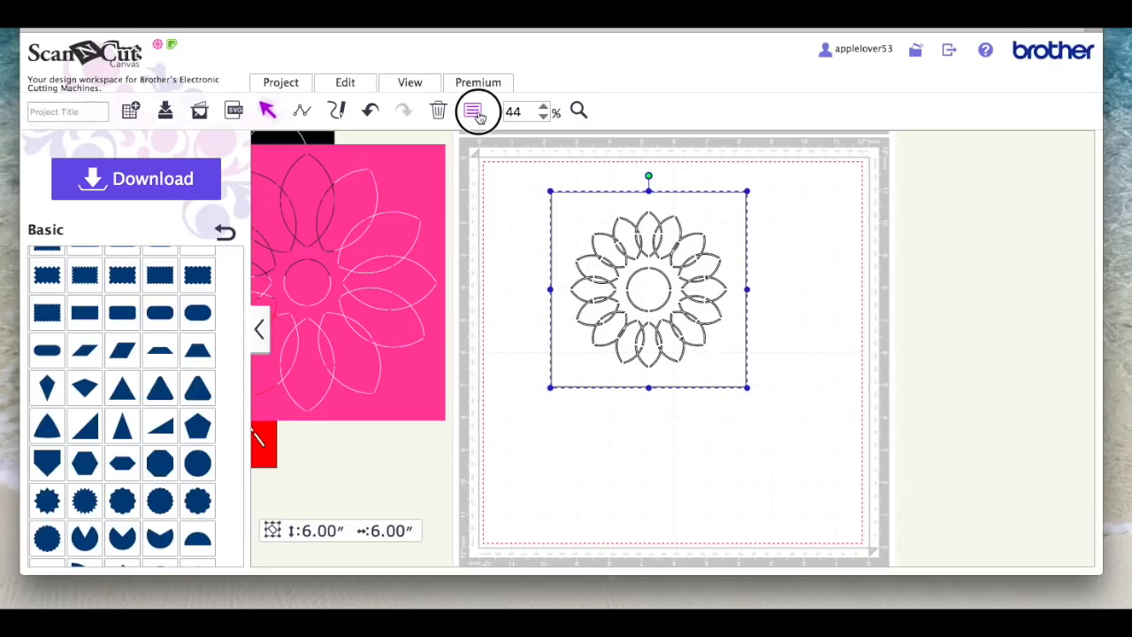
click(375, 308)
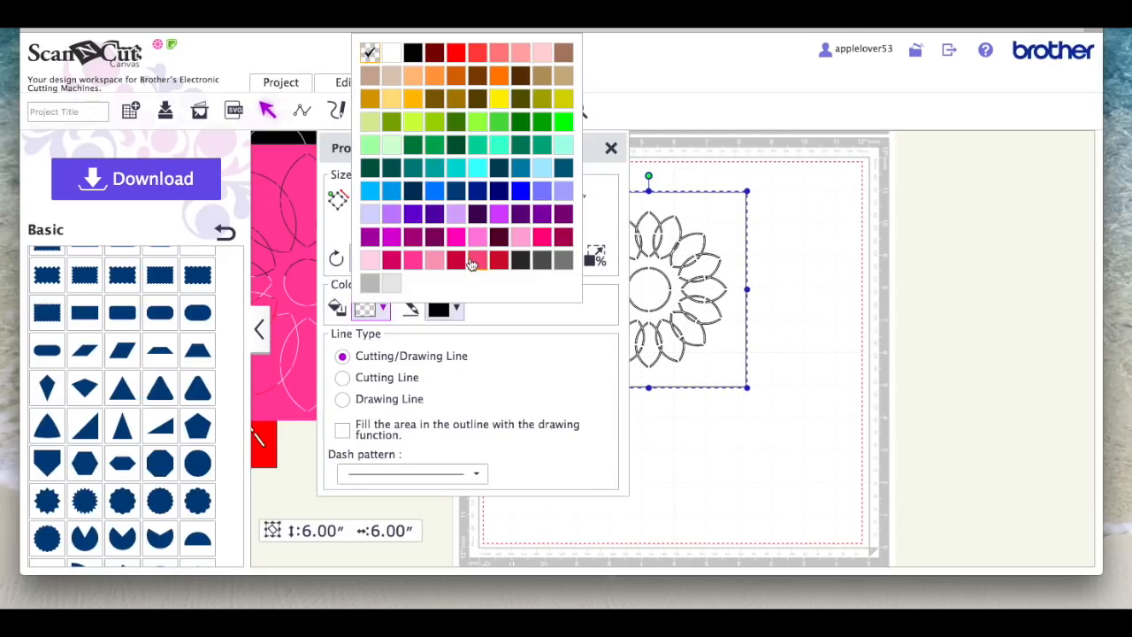
click(479, 241)
click(456, 307)
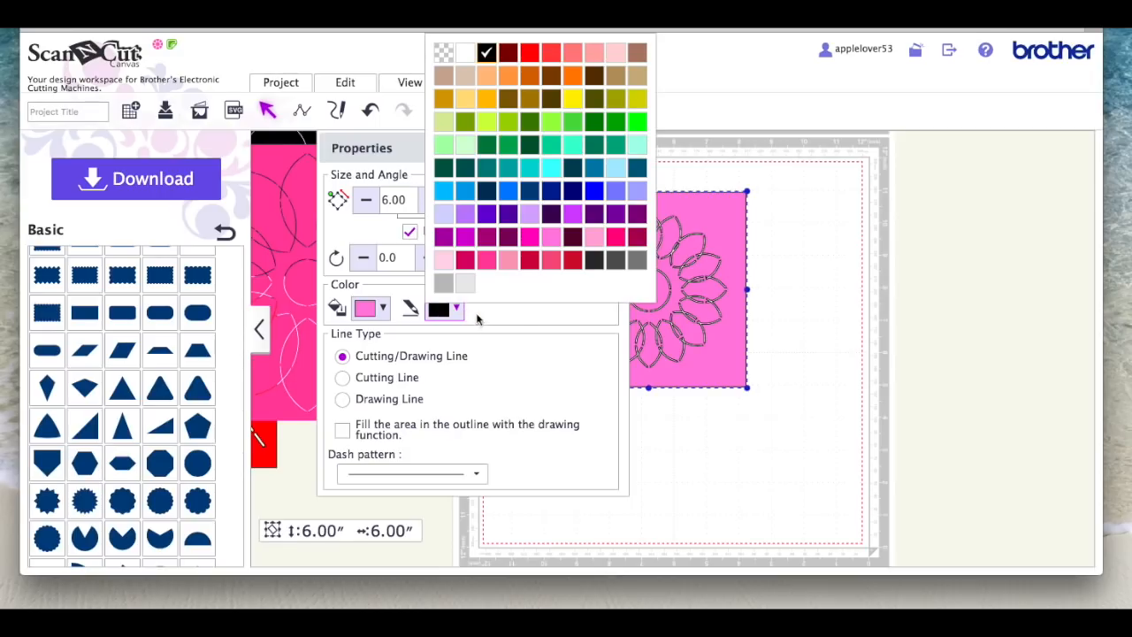
click(550, 240)
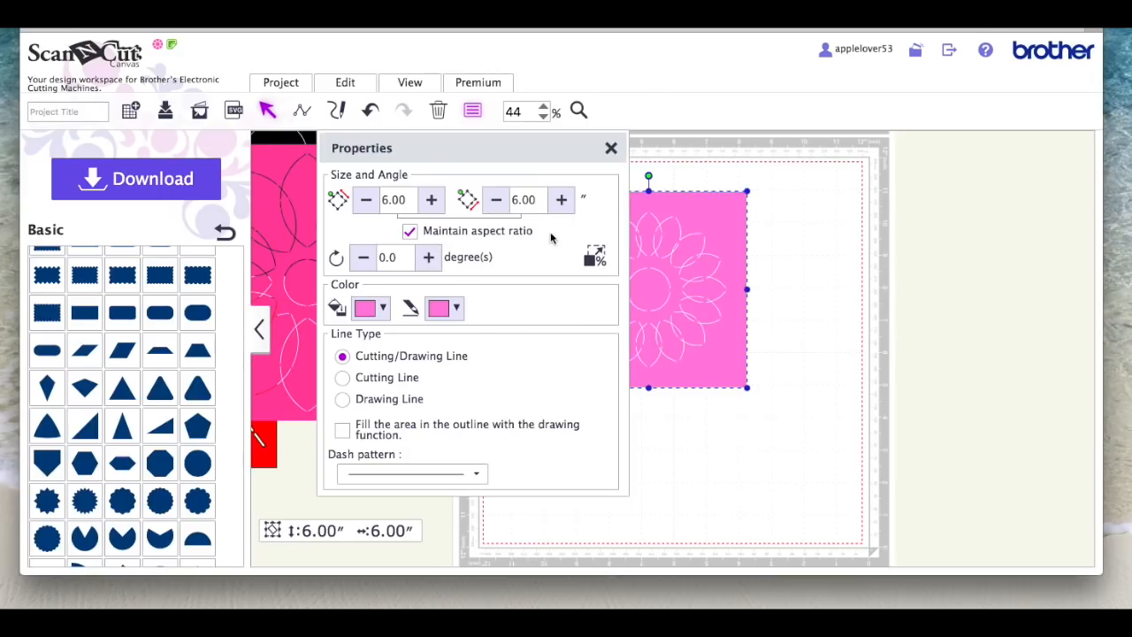
click(611, 148)
click(790, 268)
drag(549, 184, 750, 396)
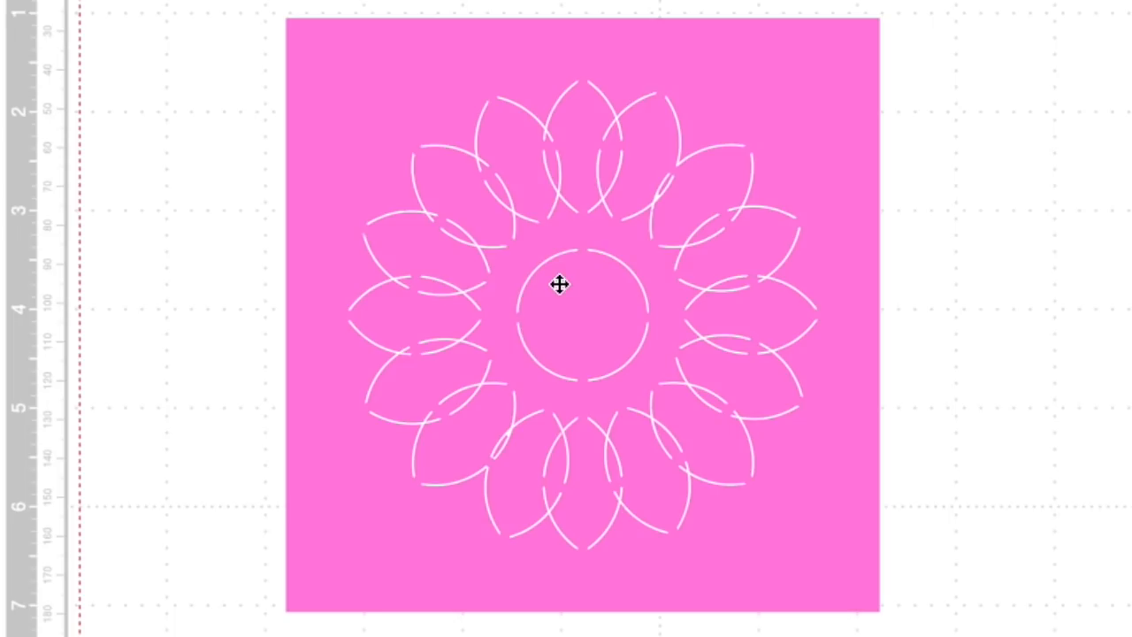
Step: Move the light pink flower stencil aside and bring the large flower, black heart and red diamond stencils onto the mat
drag(461, 221, 972, 180)
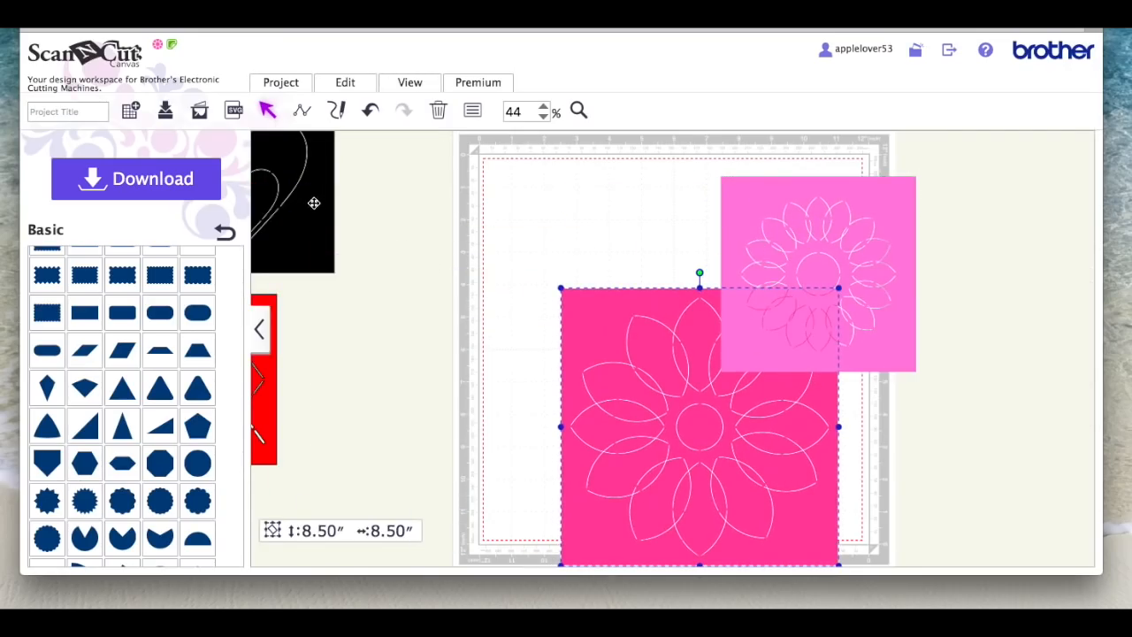
drag(313, 203, 705, 278)
drag(284, 378, 559, 324)
click(1016, 373)
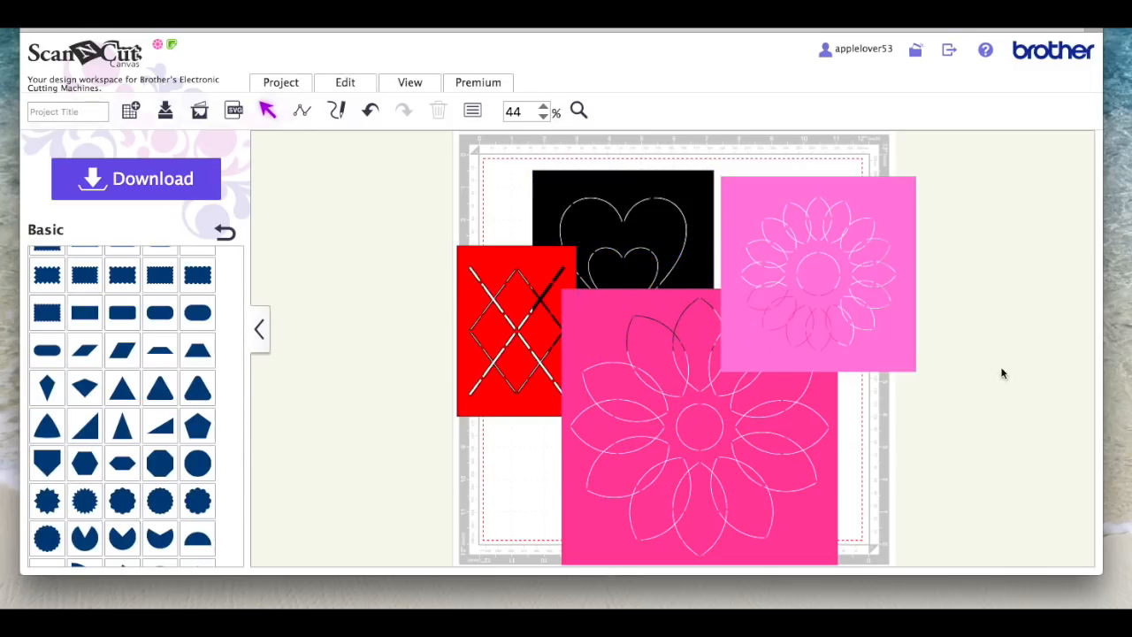
Step: Delete the large dark pink flower stencil and arrange the heart, diamond and light pink flower stencils on the mat without overlap
click(697, 365)
key(Delete)
drag(858, 277, 764, 448)
drag(681, 251, 782, 243)
drag(547, 285, 577, 263)
click(843, 337)
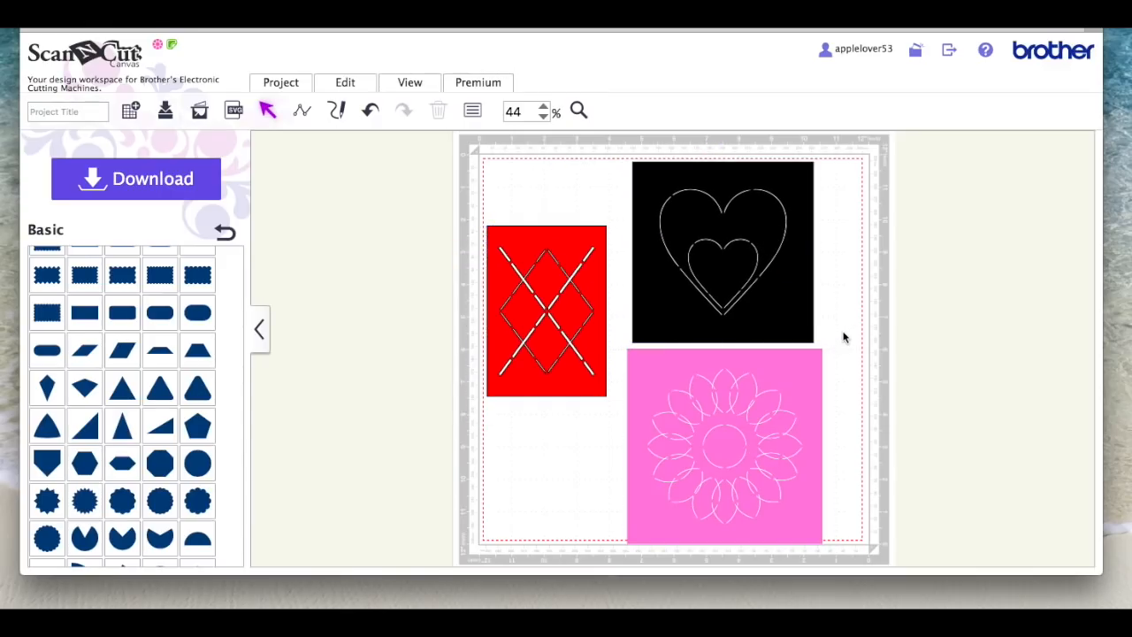